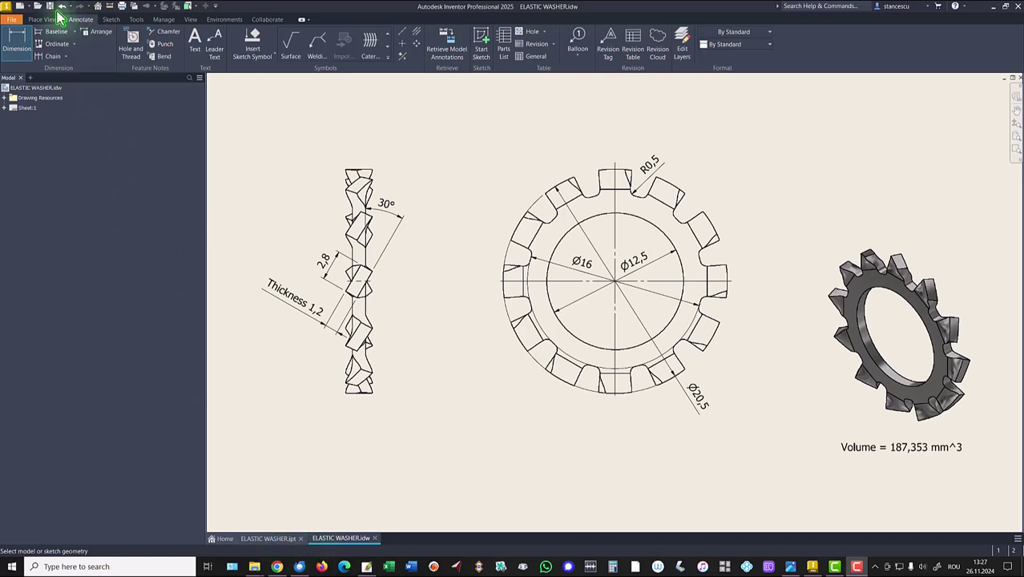
Step: Create a new metric part from the Standard (mm).ipt template and start a 2D sketch on the XY plane
click(22, 7)
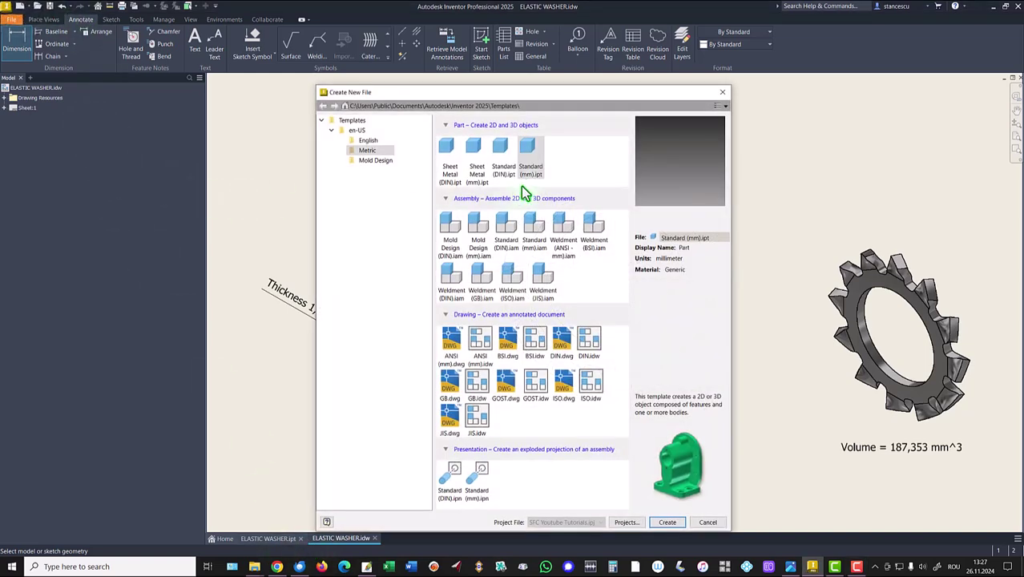
double_click(531, 153)
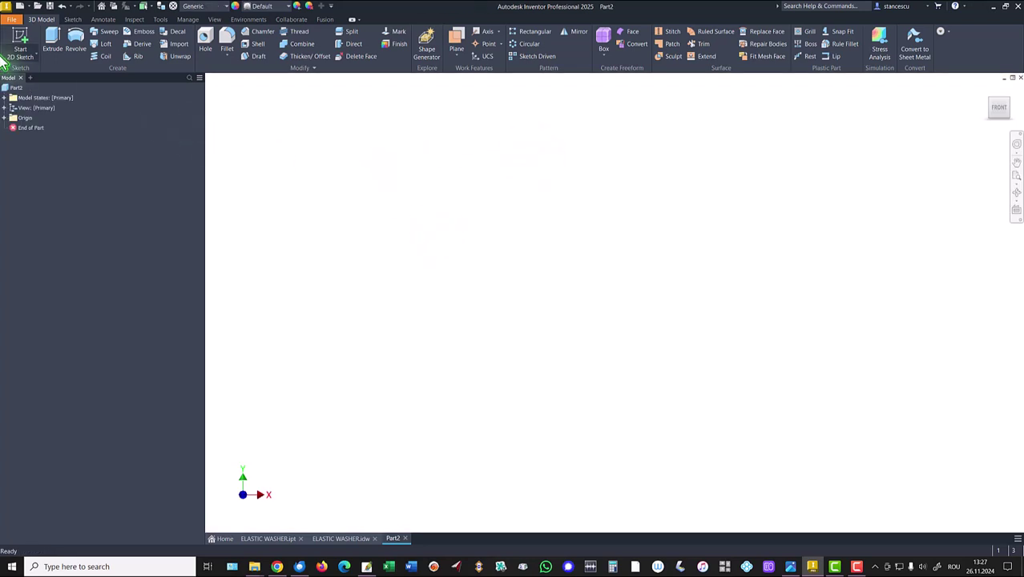
click(25, 47)
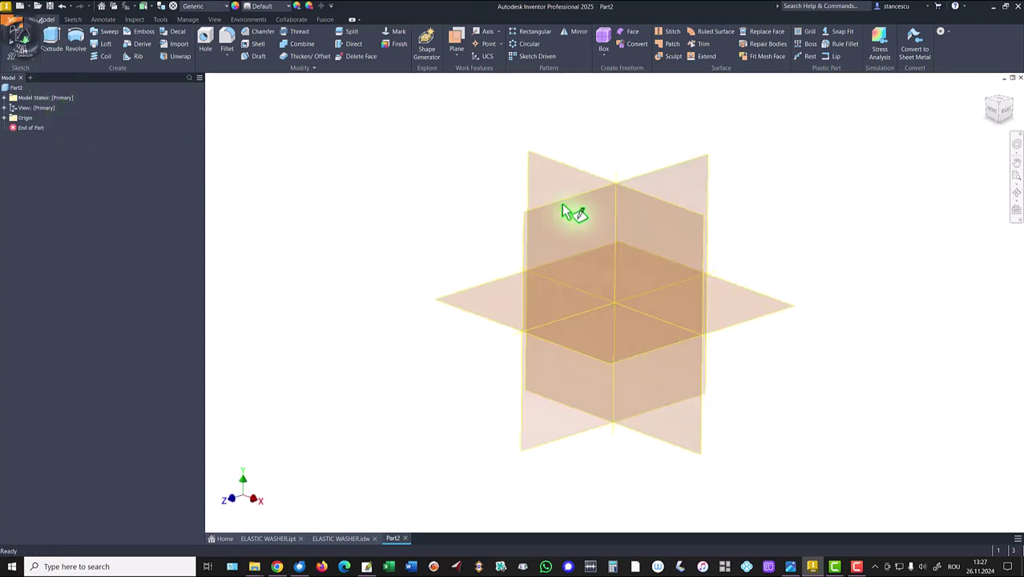
click(579, 178)
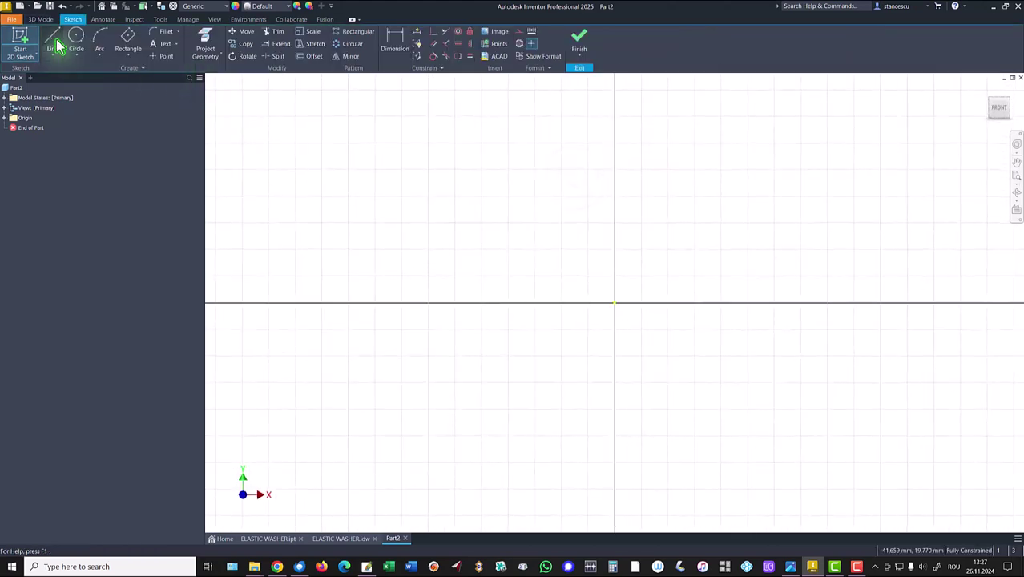
Step: Sketch two concentric circles at the origin with diameters 16 mm and 12,5 mm, and finish the sketch
click(78, 42)
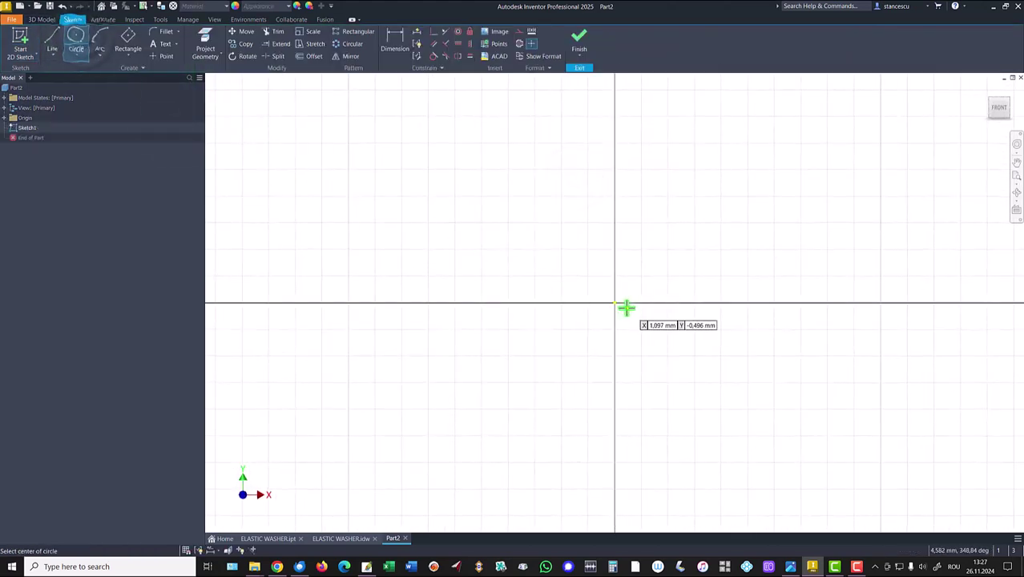
click(614, 302)
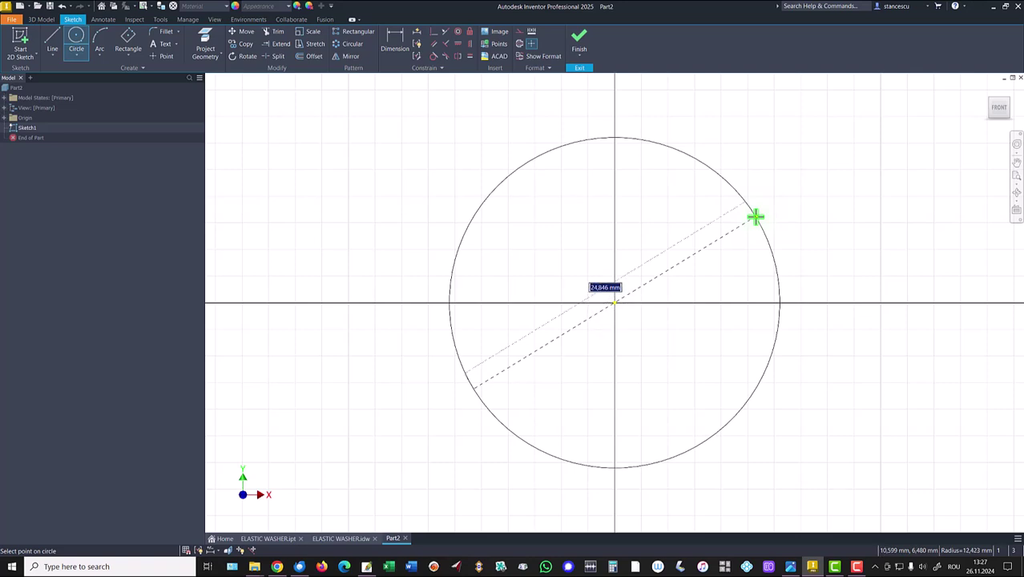
text(16)
key(Return)
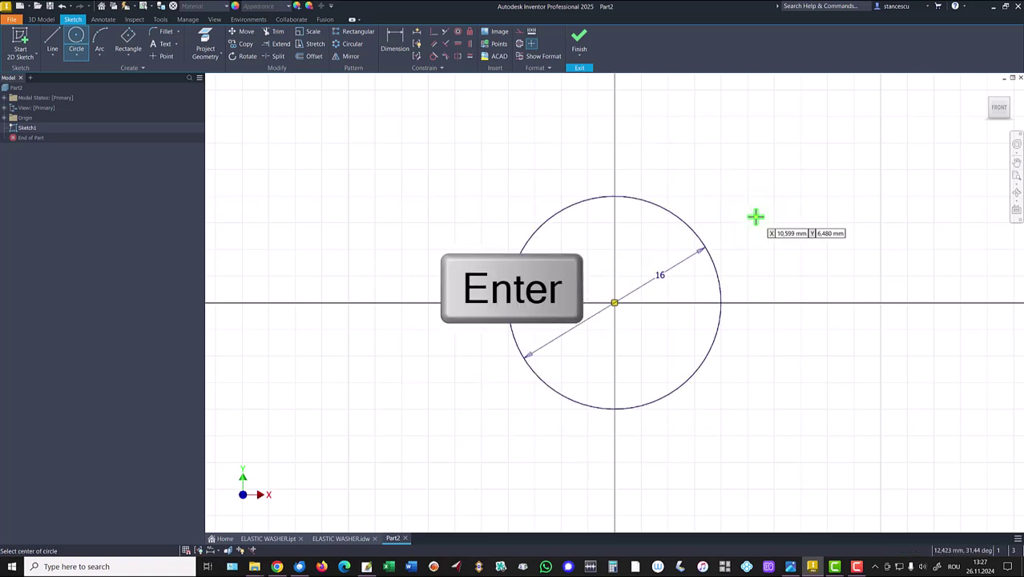
click(614, 303)
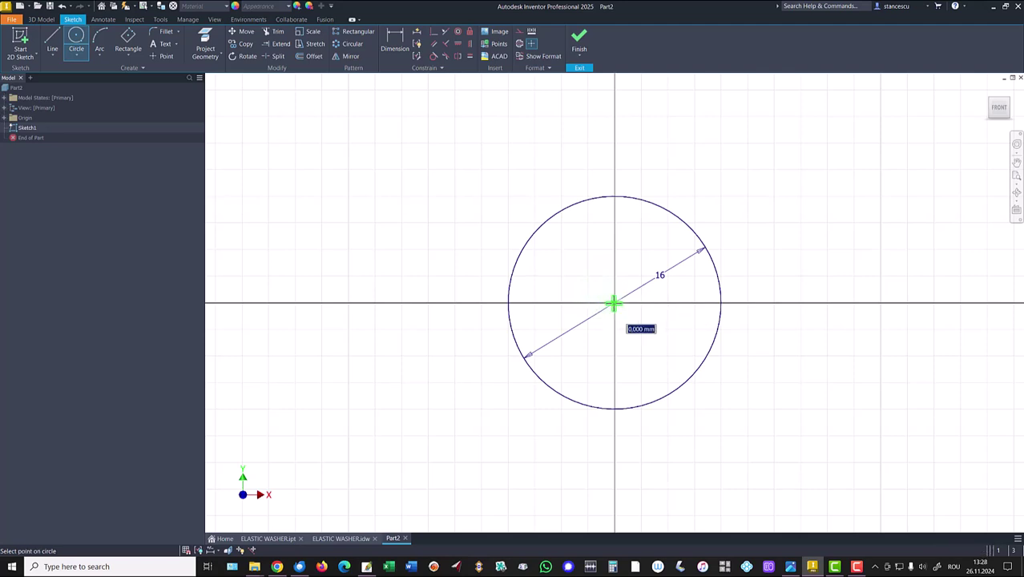
text(12,5)
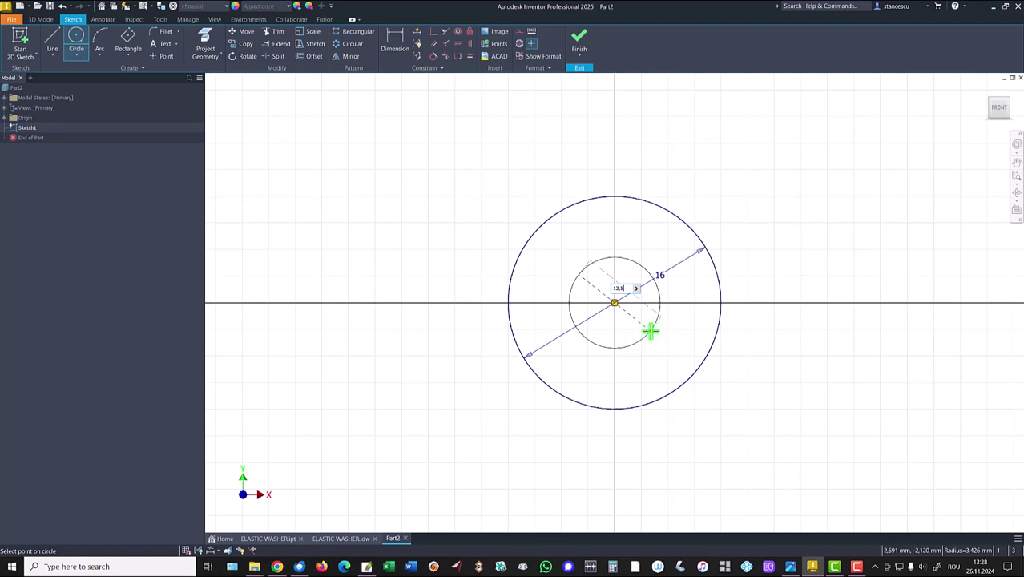
key(Return)
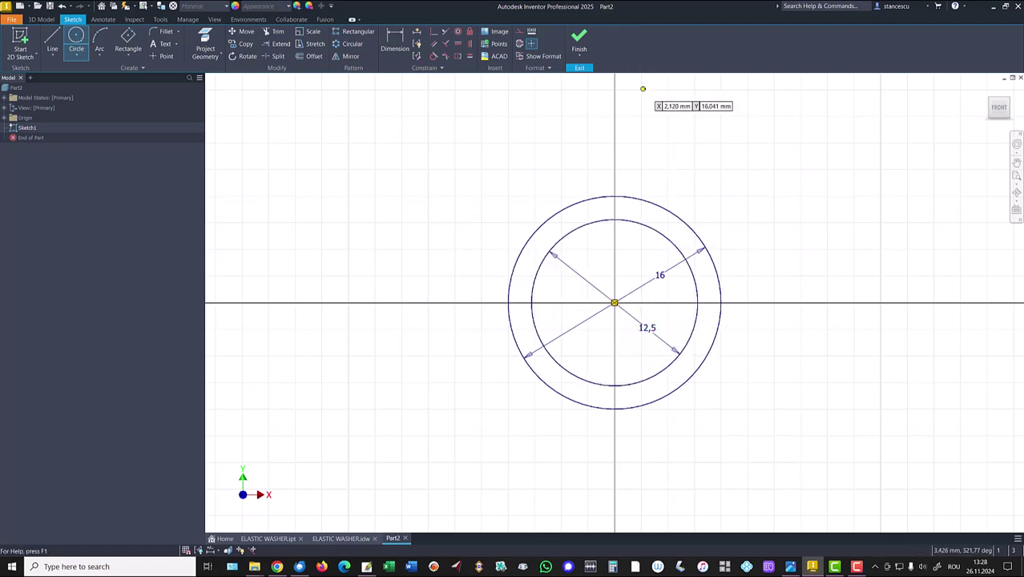
click(579, 39)
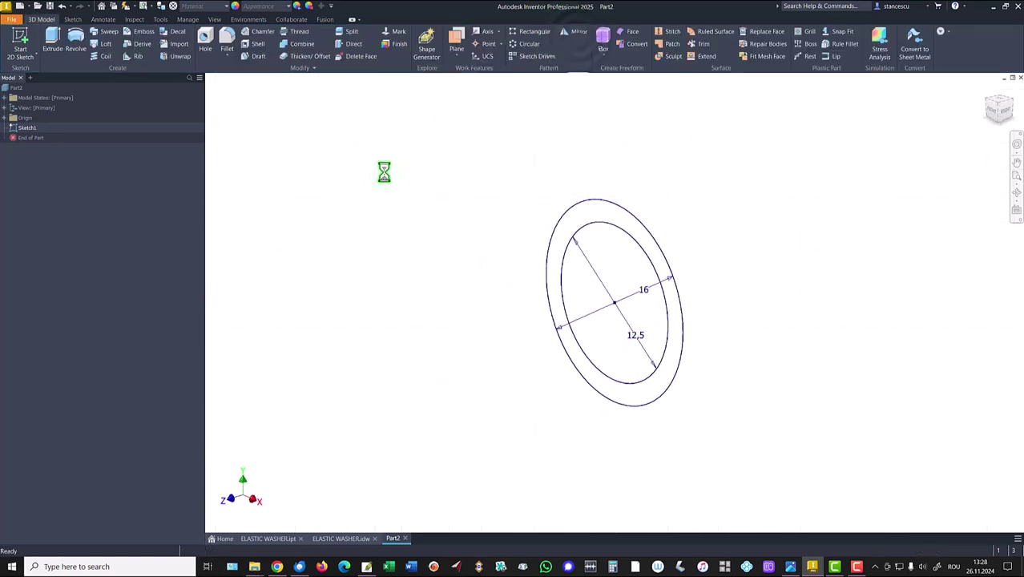
Step: Extrude the ring profile between the two circles symmetrically by 1,2 mm
key(F6)
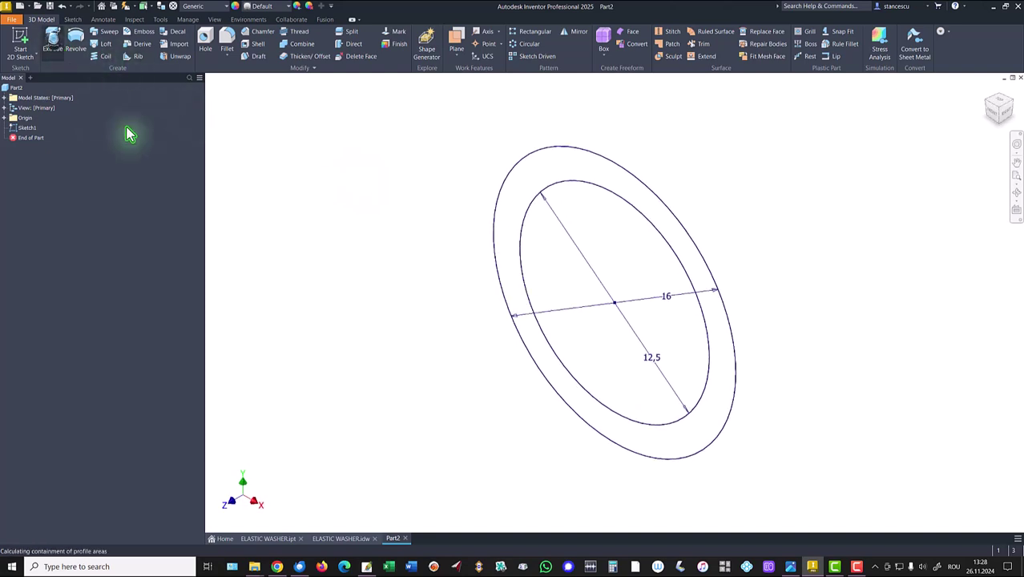
key(e)
click(545, 181)
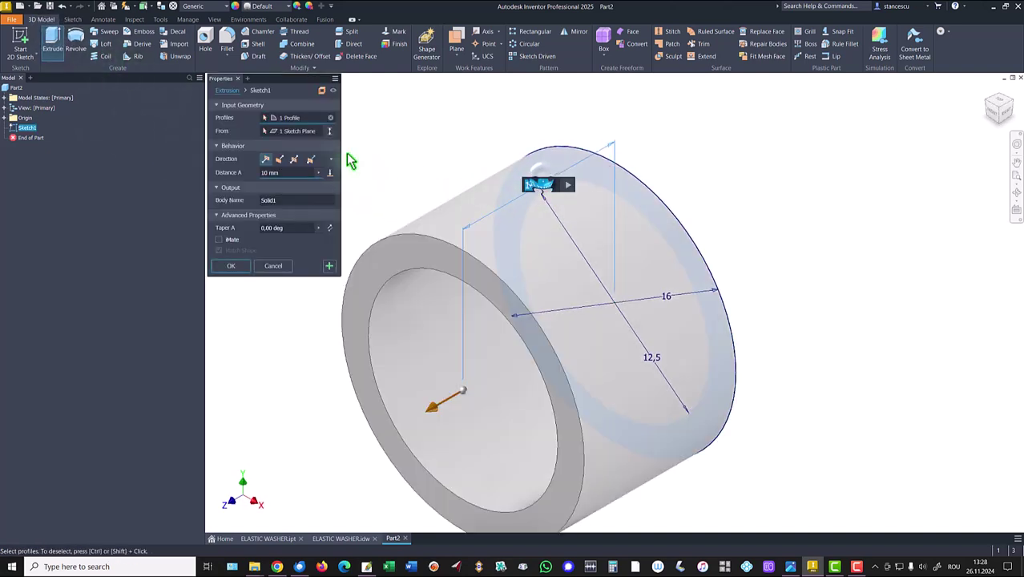
click(294, 159)
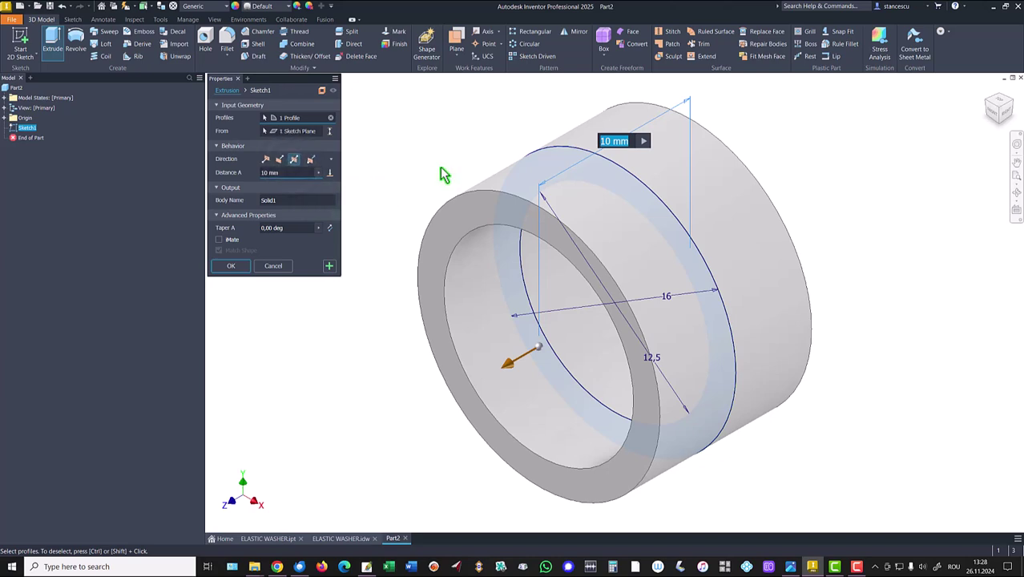
text(1,2)
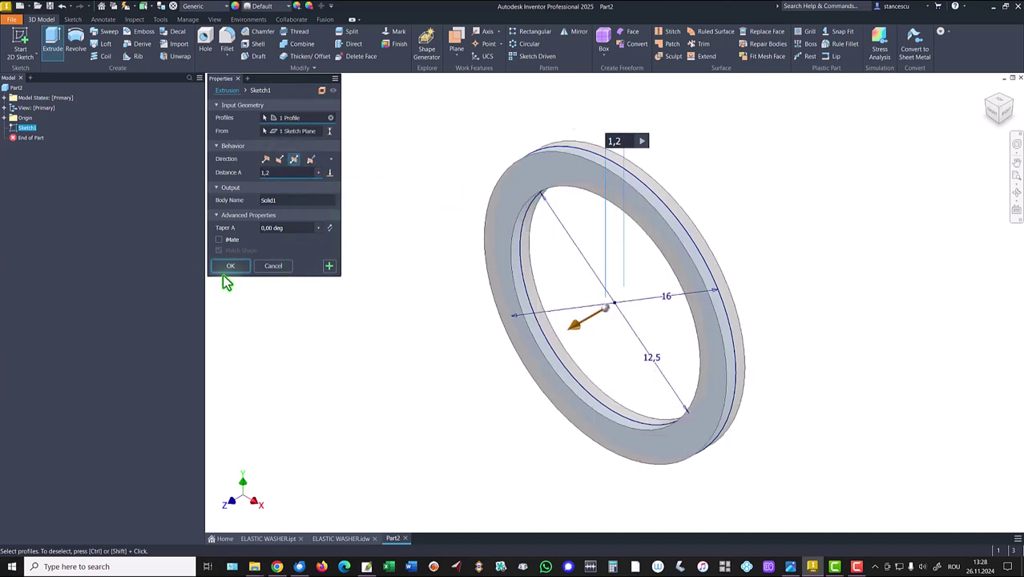
click(230, 266)
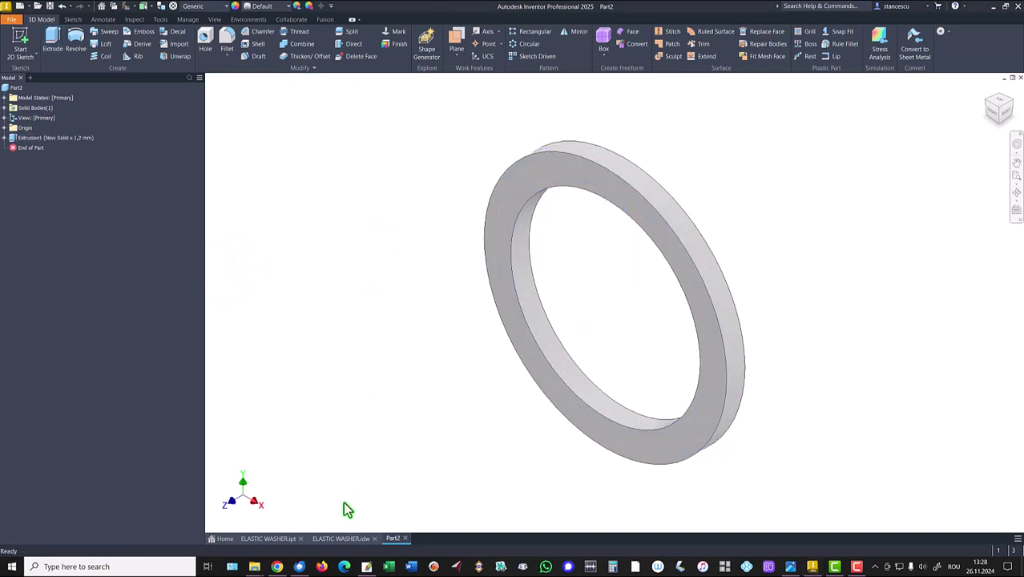
Step: Consult the tooth dimensions in the ELASTIC WASHER.idw drawing and return to the new part
click(344, 540)
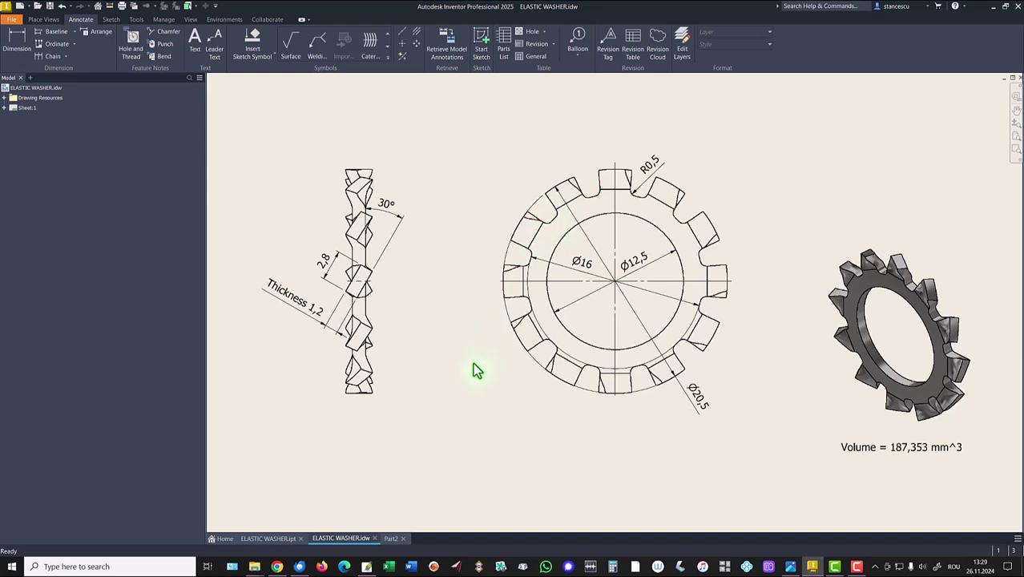
click(392, 538)
key(F6)
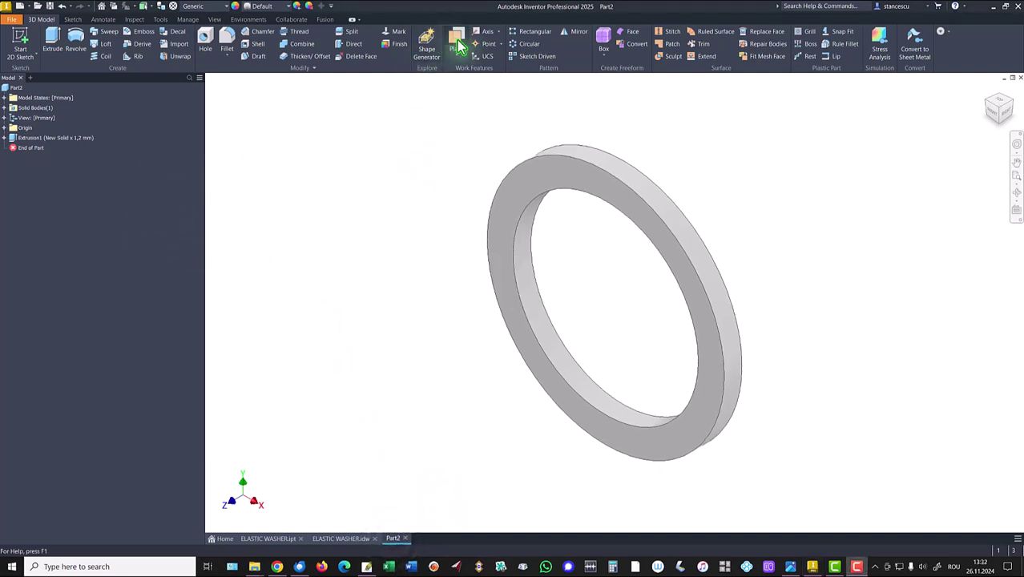
Step: Create a work plane offset 16/2+0,4 mm from the YZ plane and start a 2D sketch on it
click(457, 46)
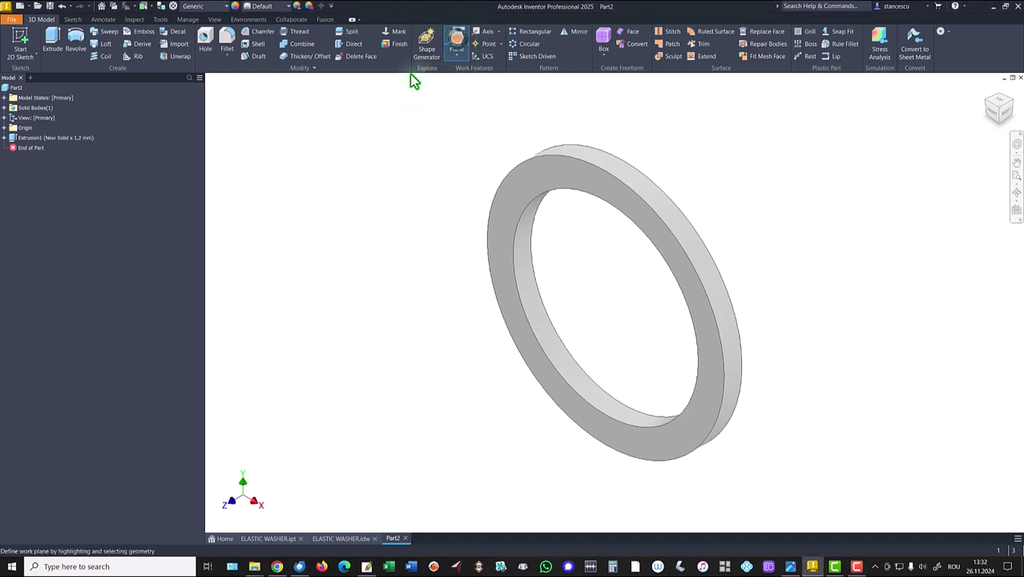
click(6, 129)
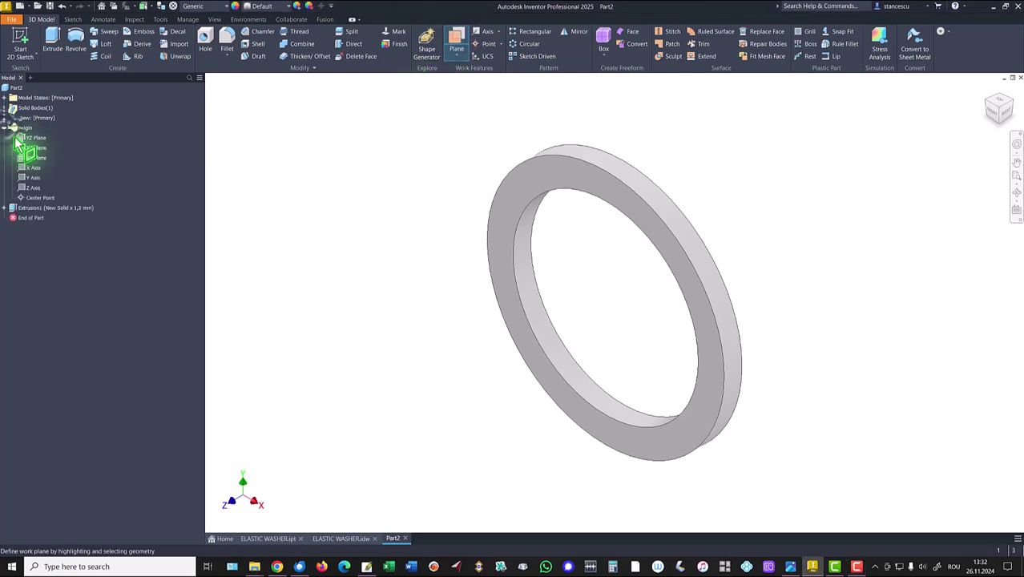
click(34, 137)
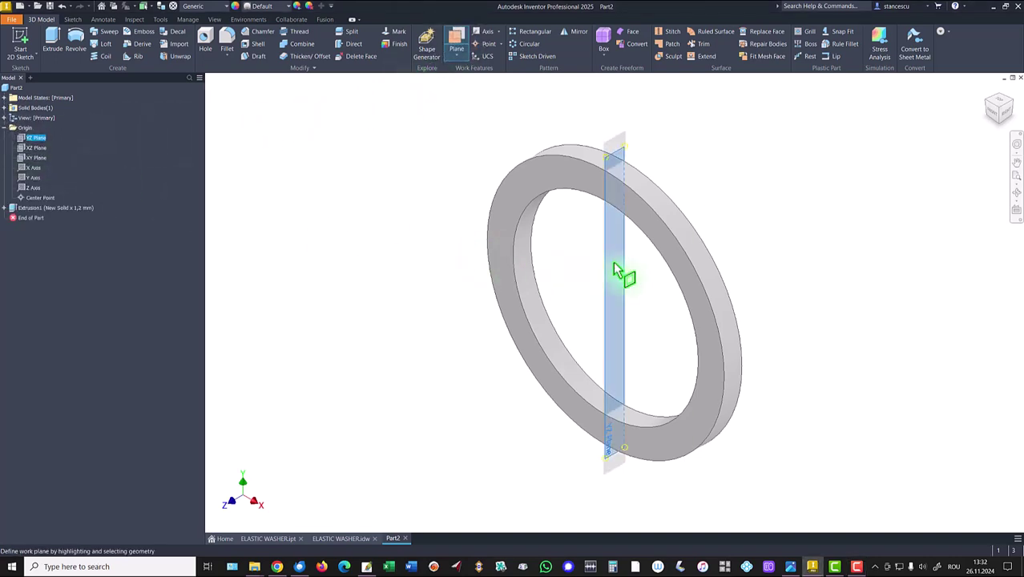
drag(638, 276, 775, 336)
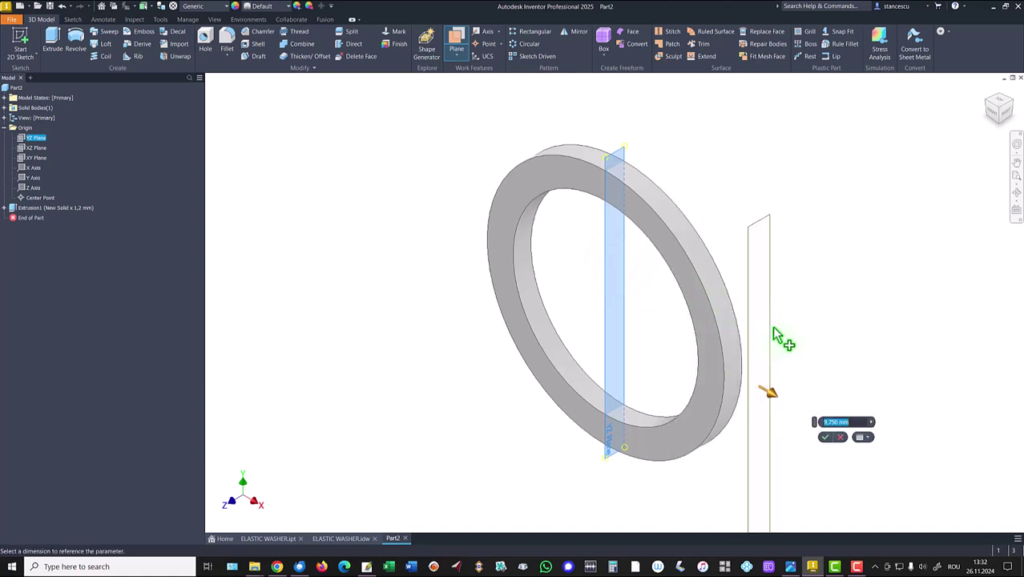
text(16/2+0,4)
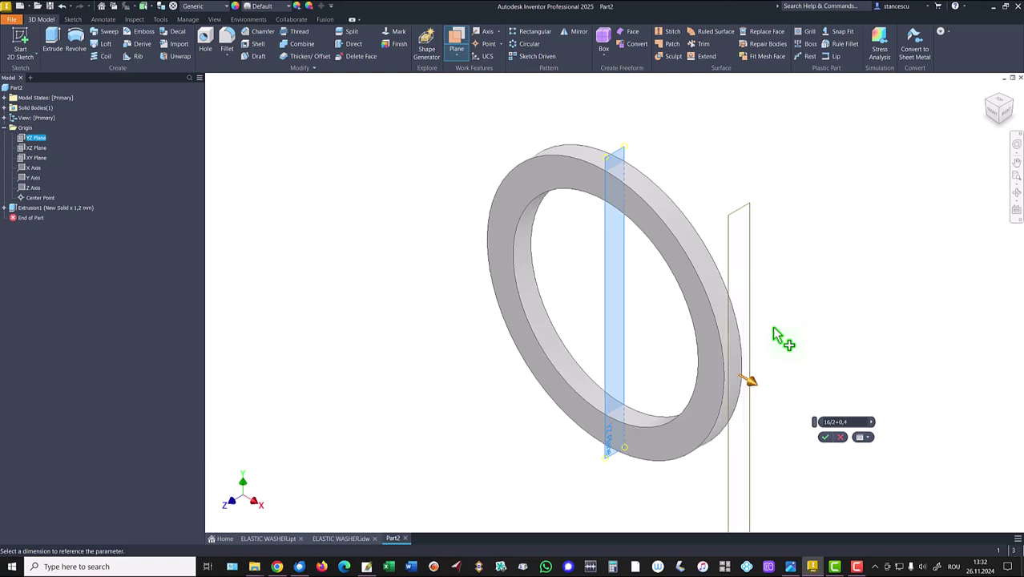
click(825, 437)
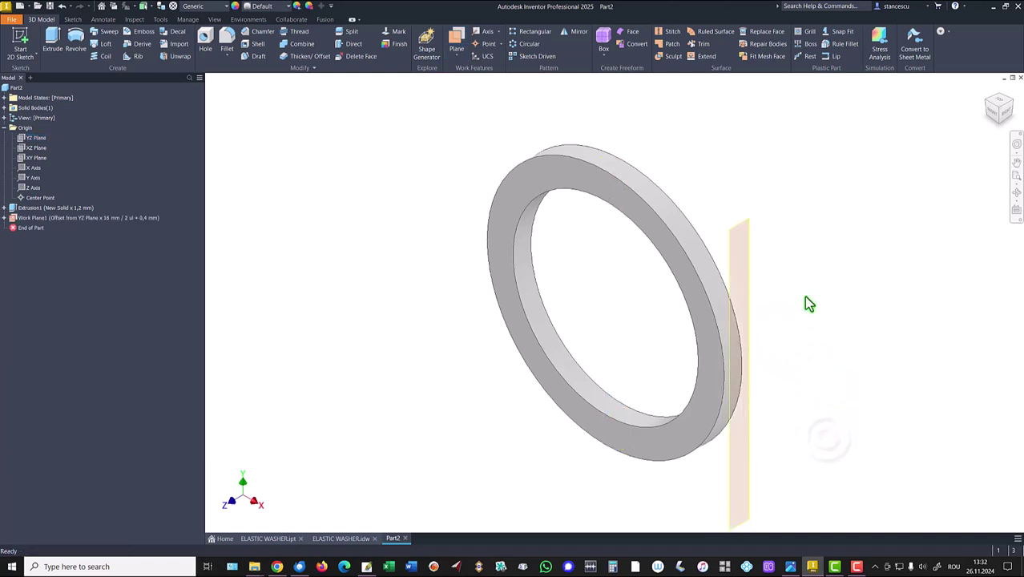
click(747, 304)
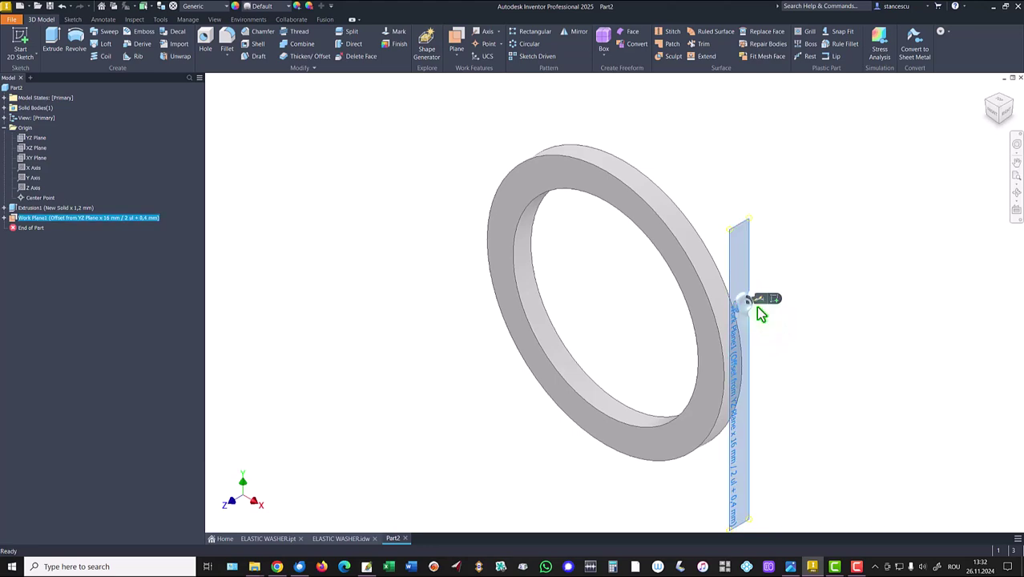
key(s)
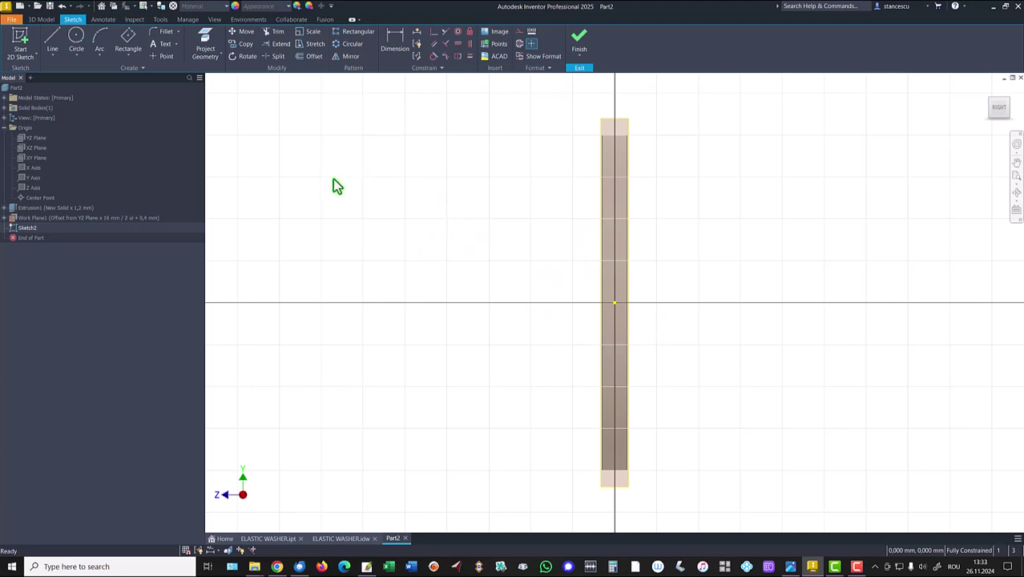
click(130, 57)
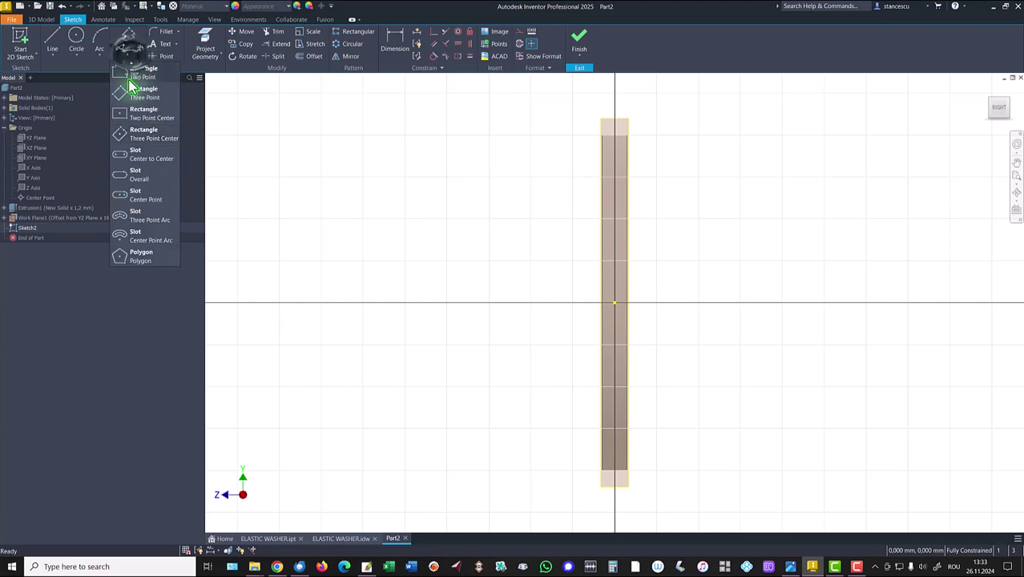
click(122, 78)
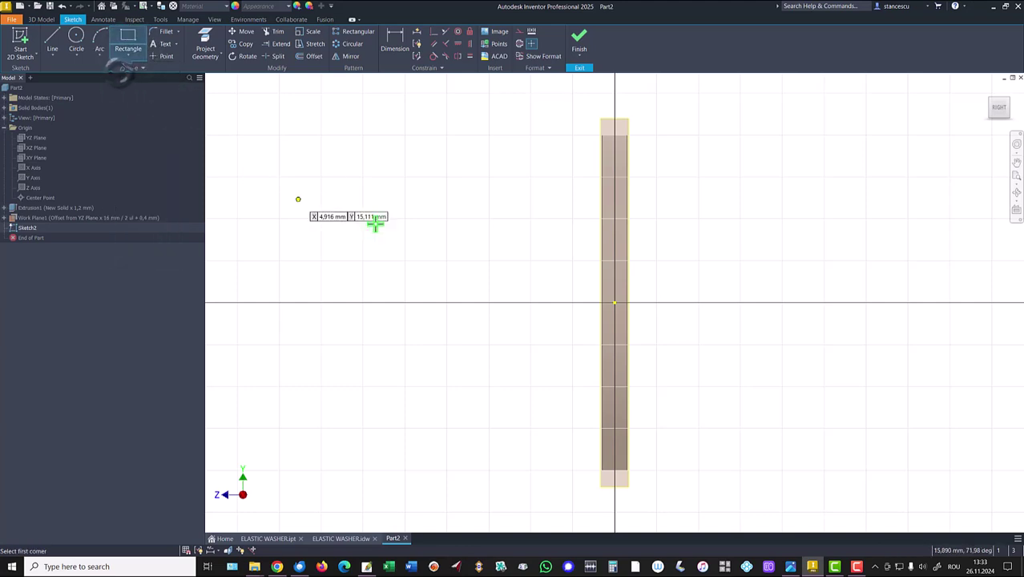
click(511, 269)
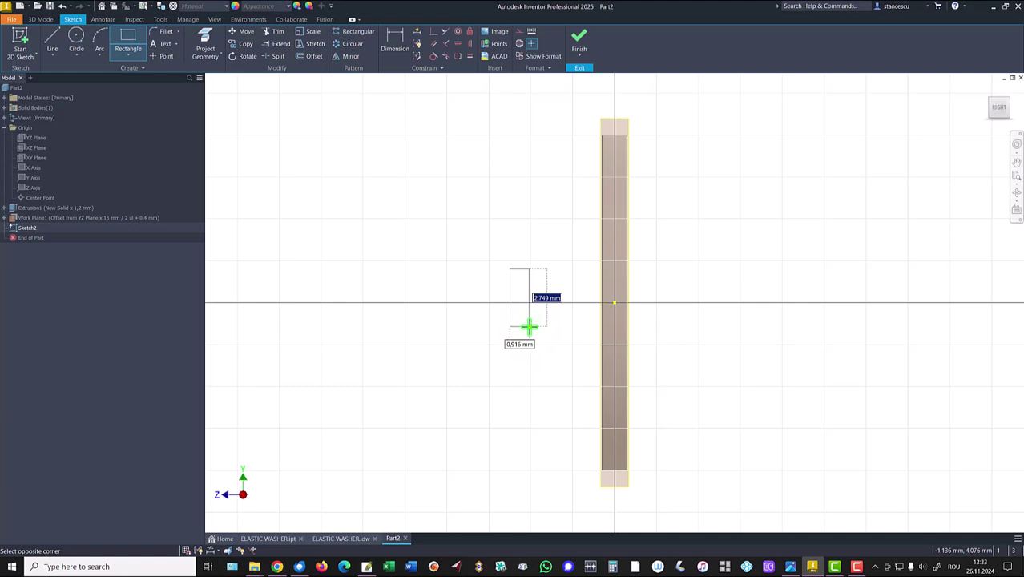
text(2,8)
key(Return)
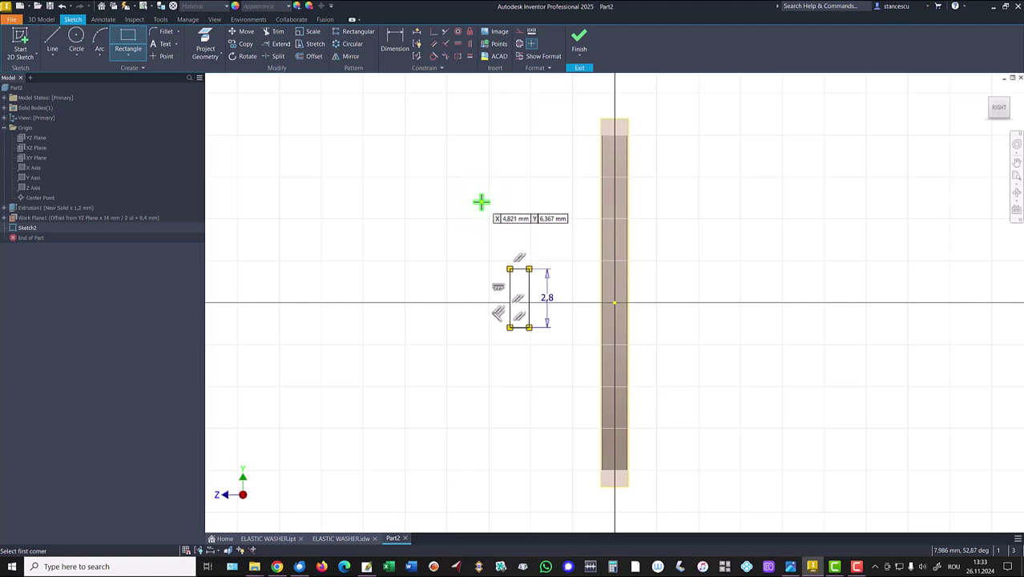
key(ctrl+z)
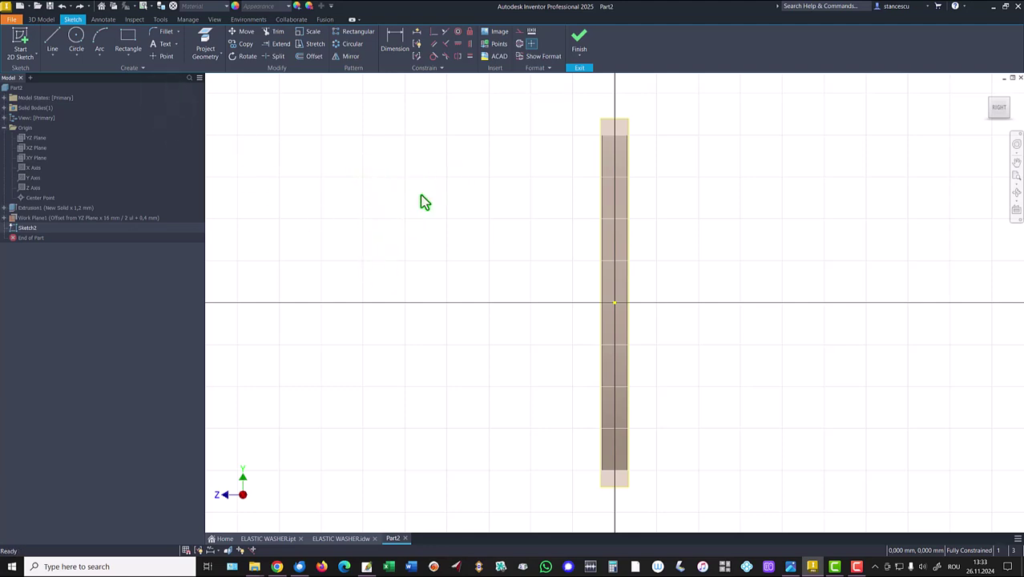
Step: Sketch a two-point center rectangle beside the ring, 2,8 mm high and about 1,2 mm wide
click(132, 64)
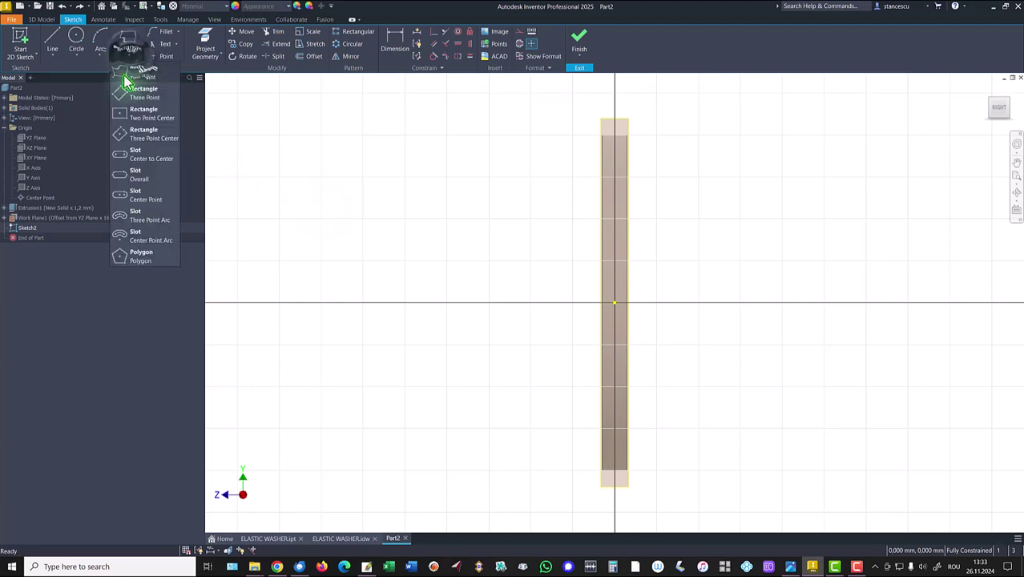
click(143, 118)
click(523, 263)
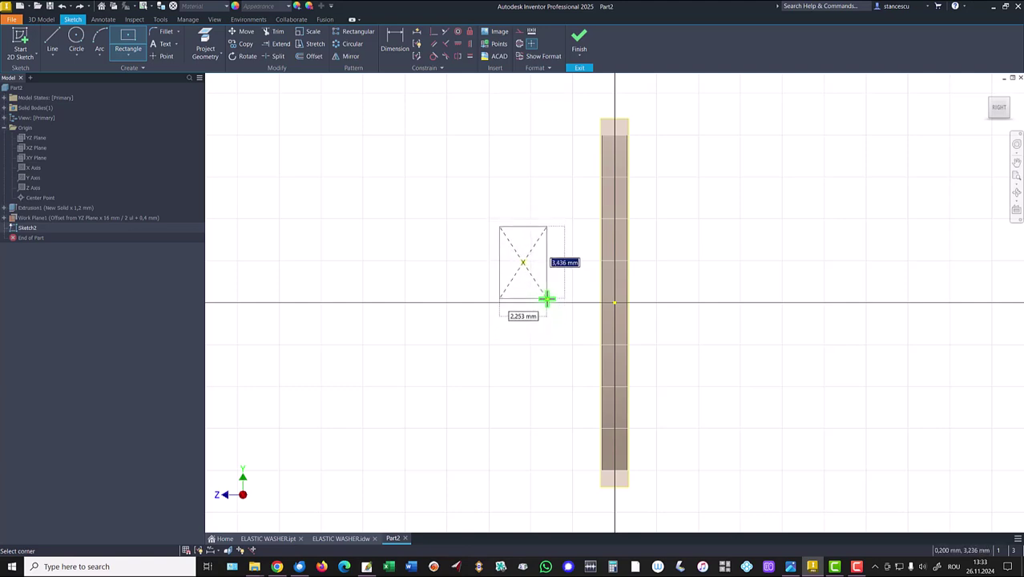
text(2,8)
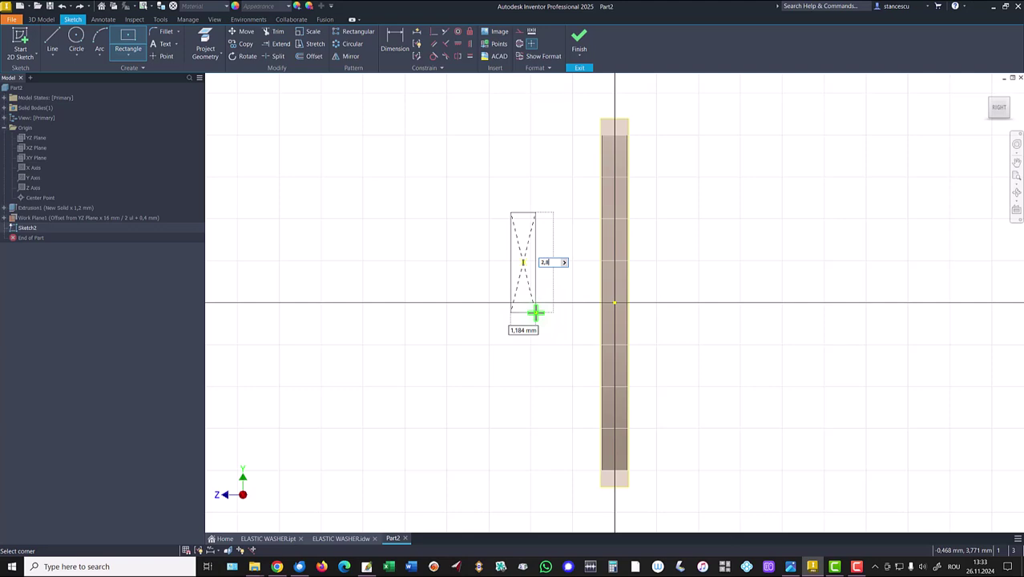
key(Return)
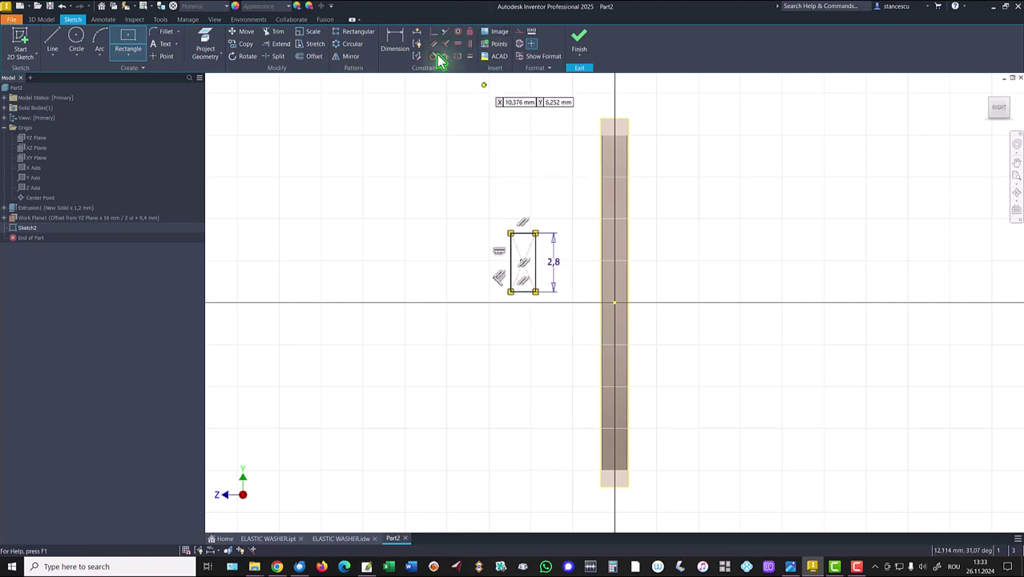
Step: Make the rectangle's center point coincident with the sketch origin on the ring's axis
click(434, 32)
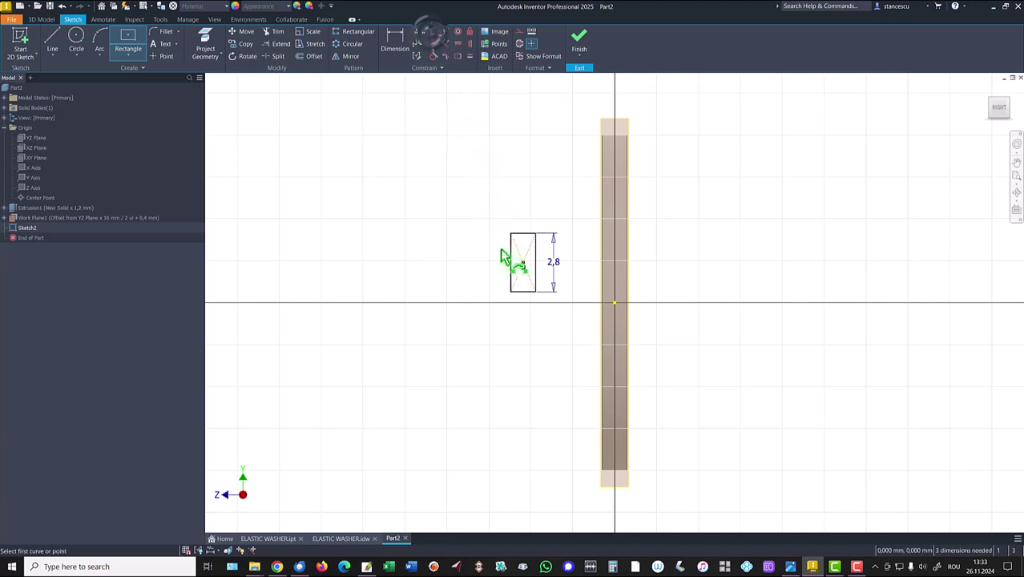
click(522, 262)
click(614, 305)
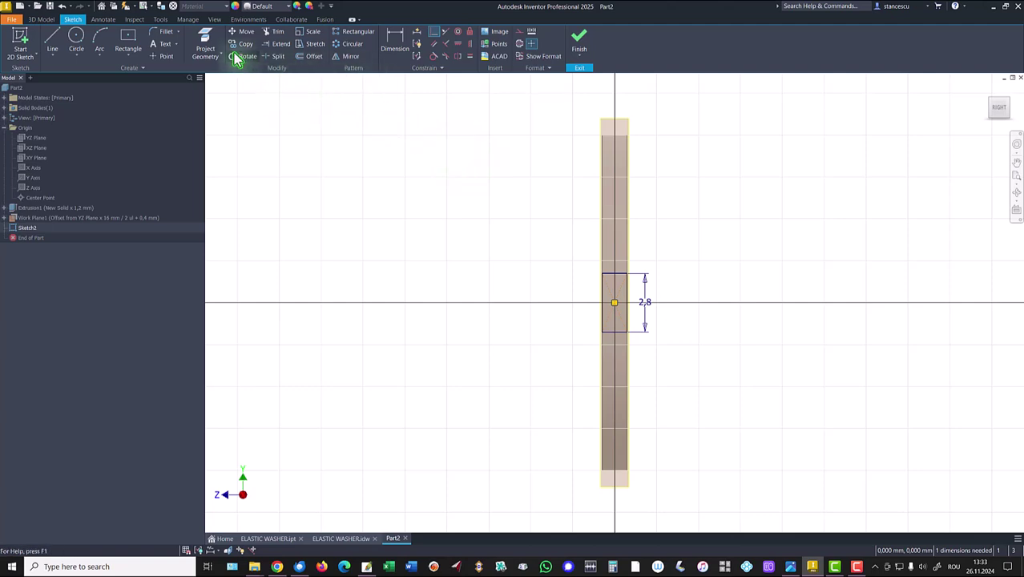
Step: Project the ring's side edge, make the rectangle's long side collinear with it, and finish the sketch
click(206, 47)
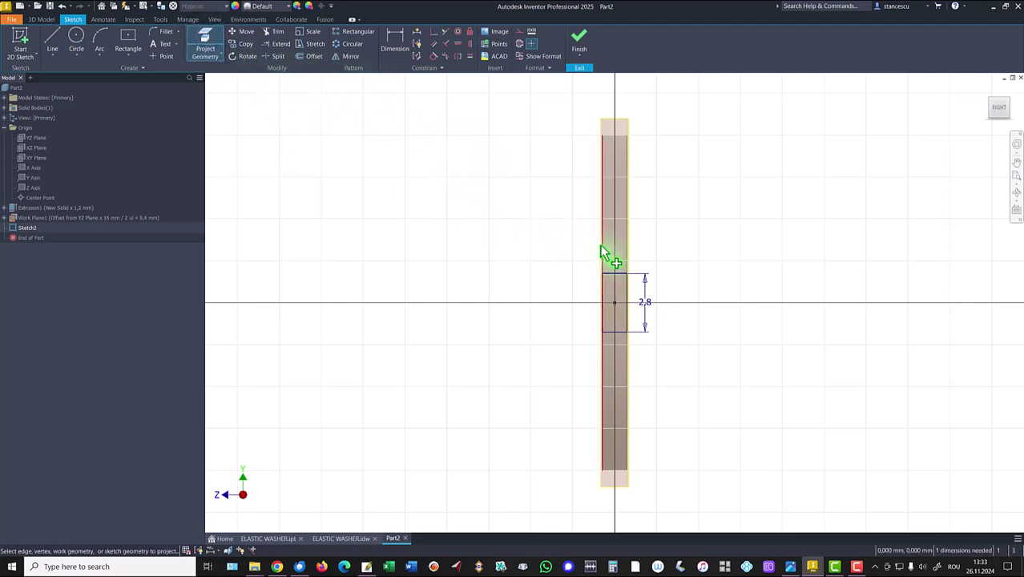
click(444, 32)
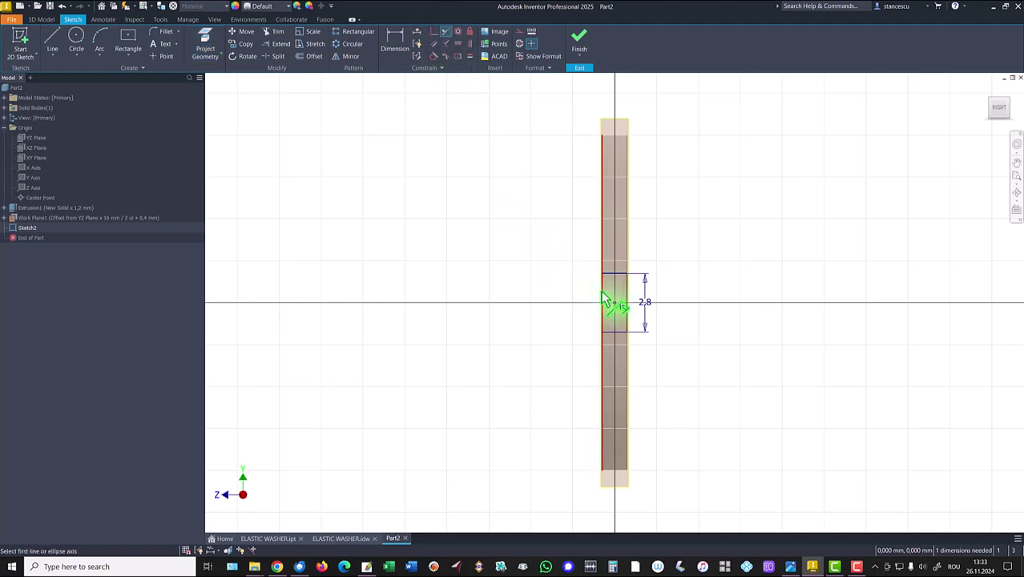
scroll(603, 295, up, 2)
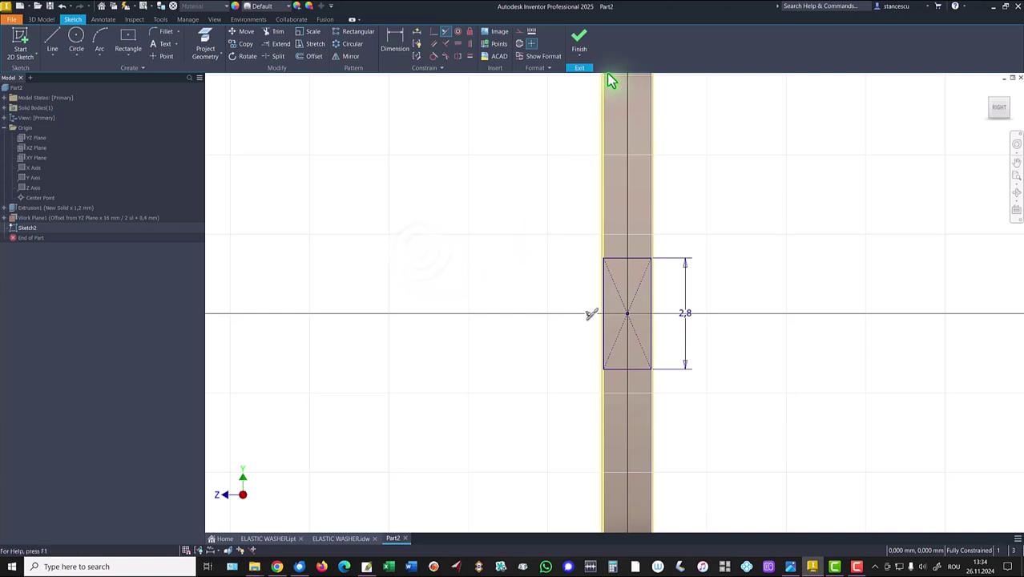
click(579, 36)
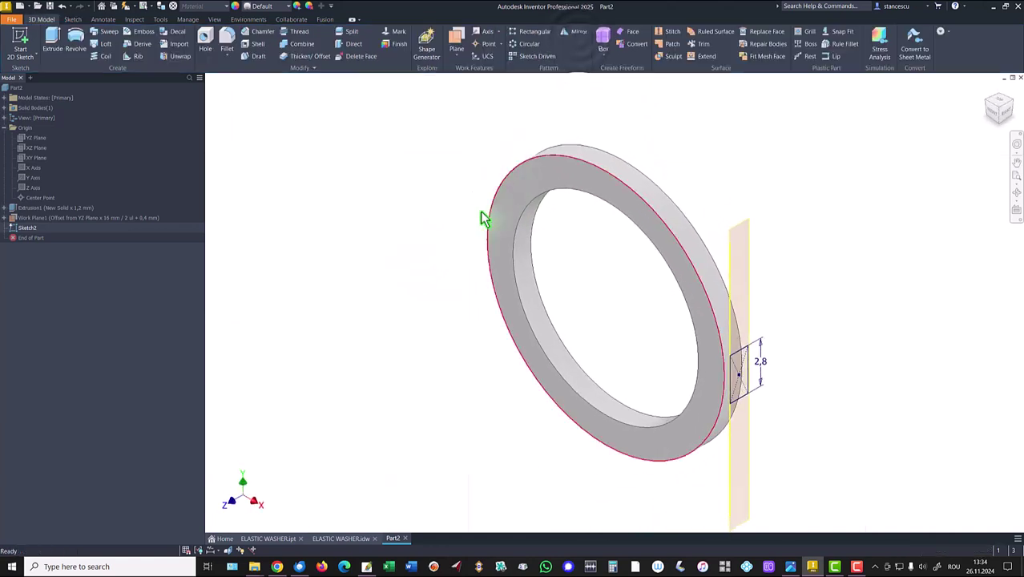
Step: Extrude the rectangle with the To Next extent, joining it to the ring, and hide its work plane
click(53, 38)
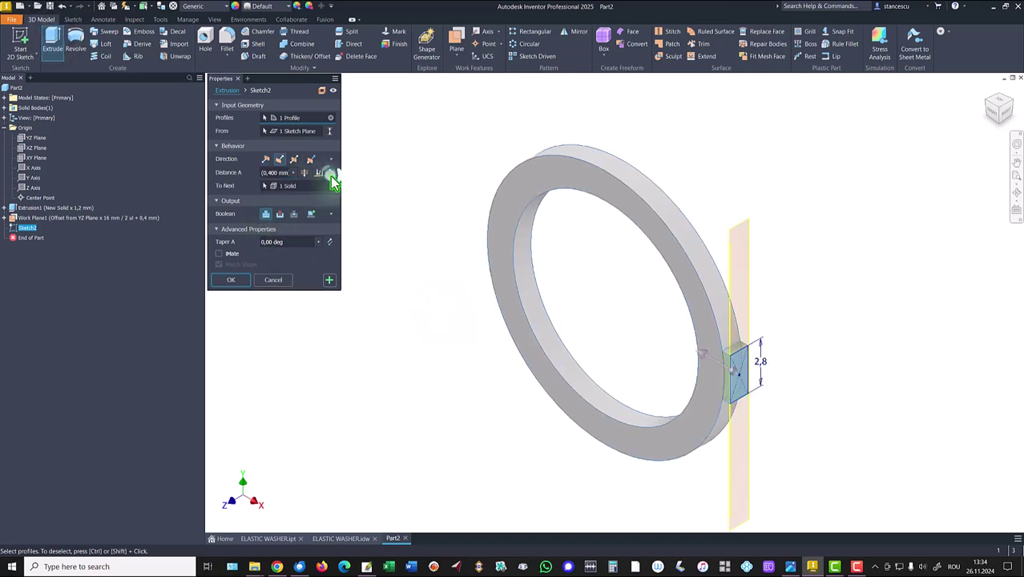
click(243, 272)
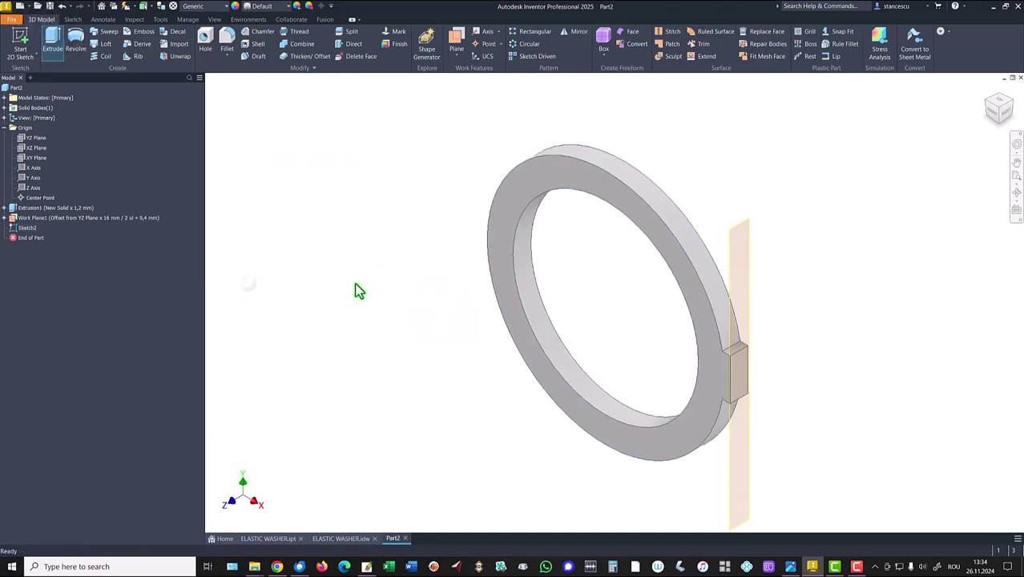
right_click(736, 246)
click(761, 258)
key(F6)
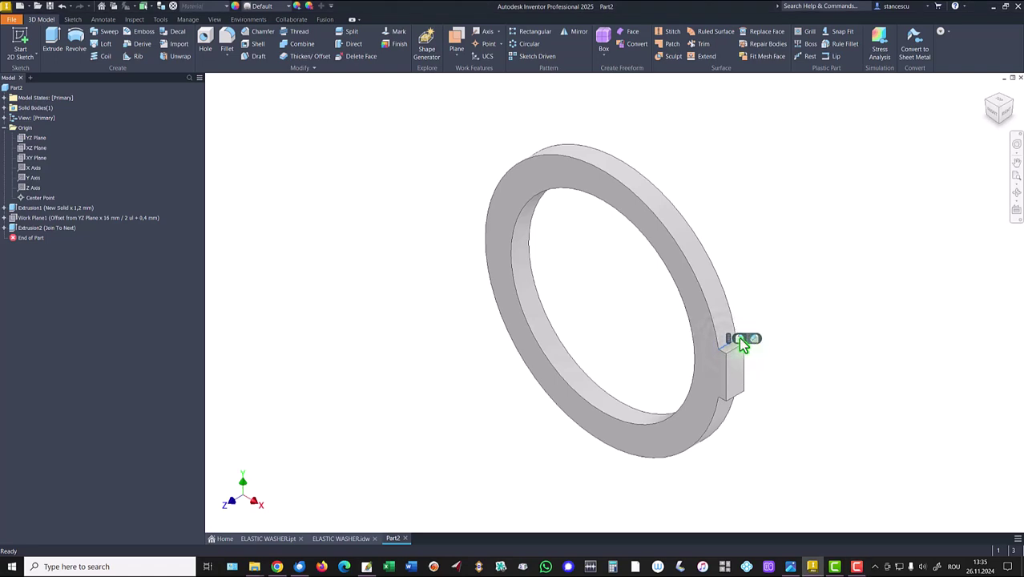
Step: Fillet the two edges where the tooth block meets the ring's outer face with a 0,5 mm radius
click(741, 343)
key(f)
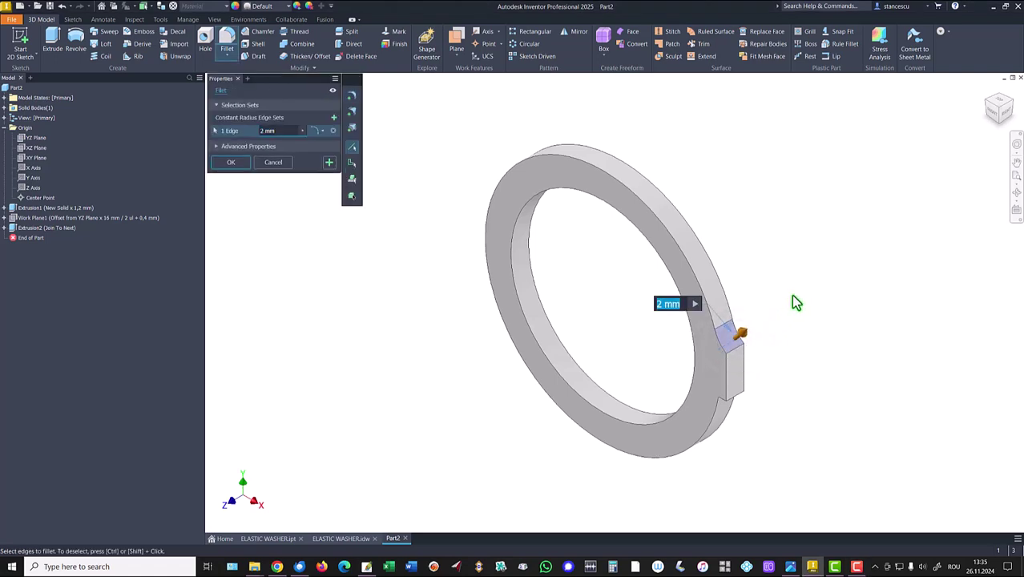
text(0,5)
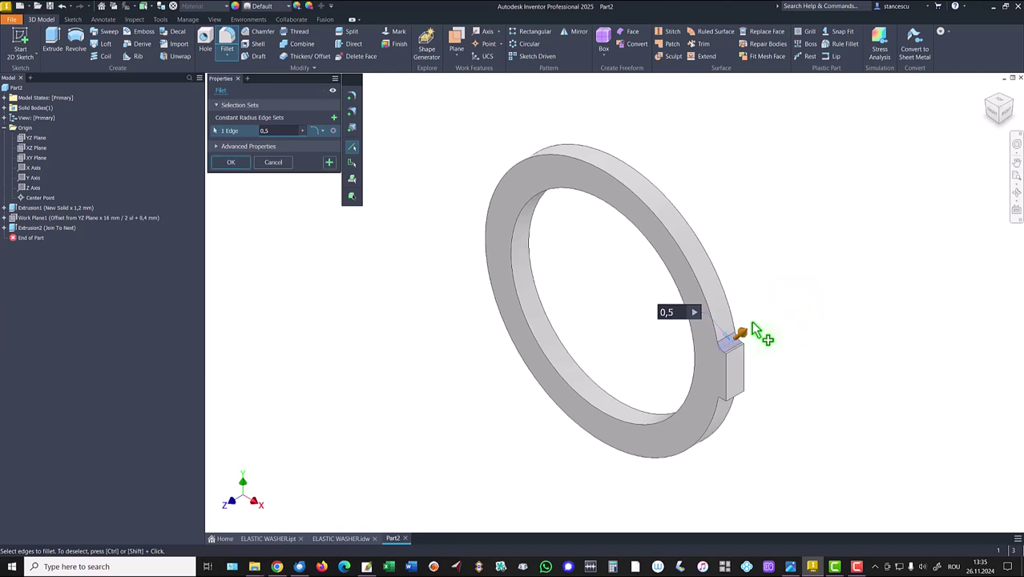
shift+middle_drag(797, 369, 735, 302)
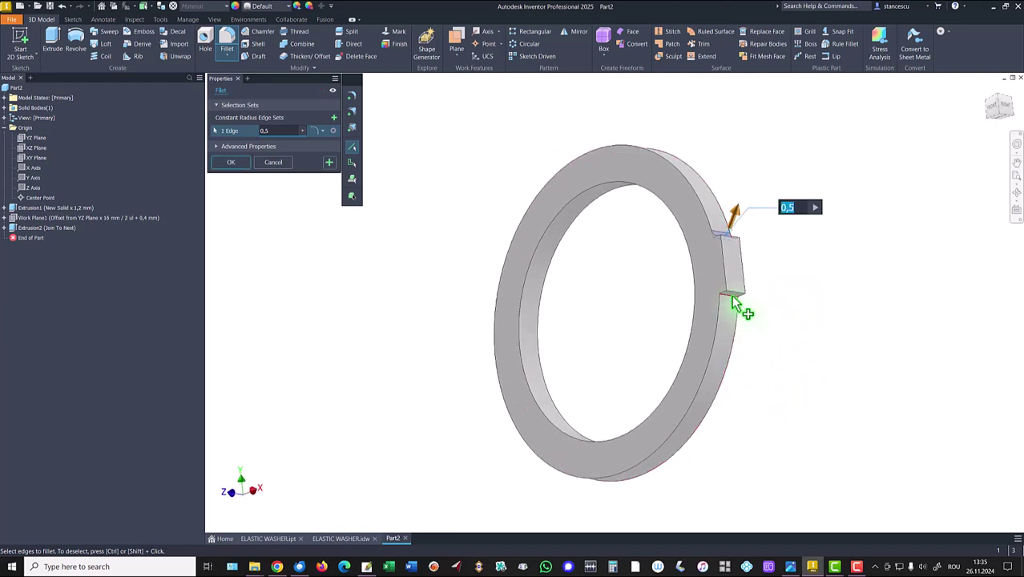
click(732, 299)
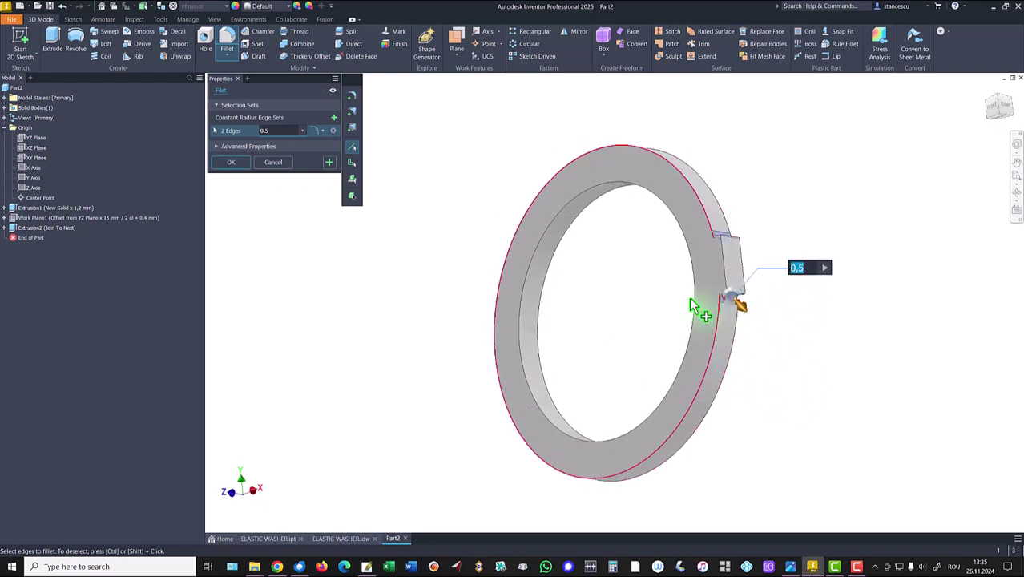
click(244, 162)
key(F6)
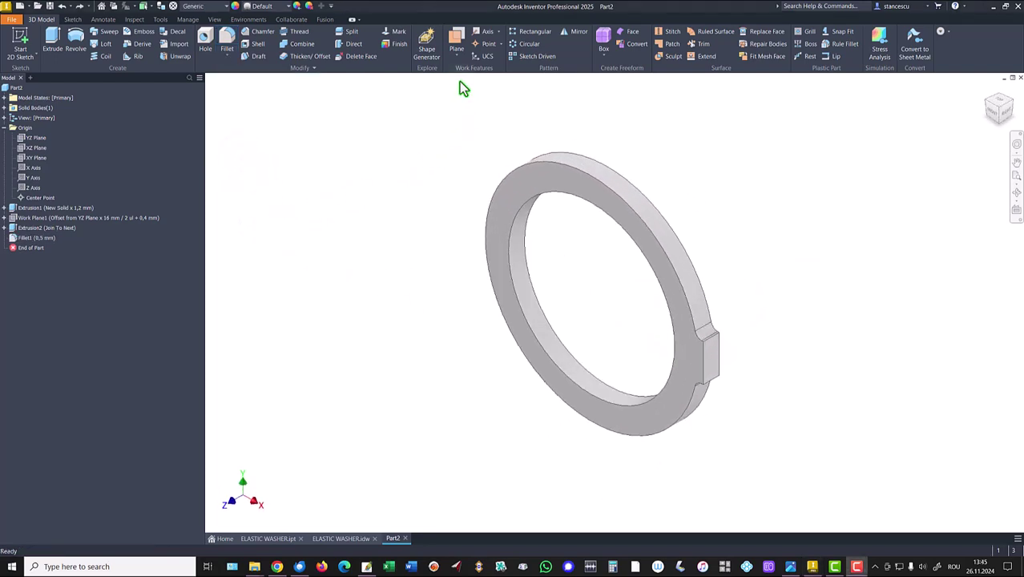
Step: Create a work plane offset 20,5/2 mm from the YZ plane beyond the tooth block and start a 2D sketch on it
click(456, 44)
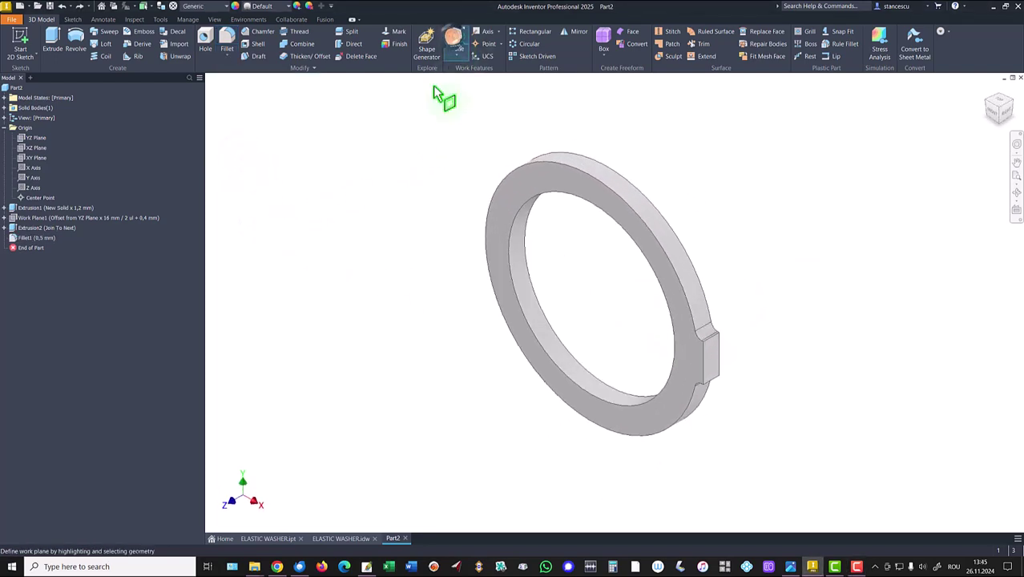
click(37, 138)
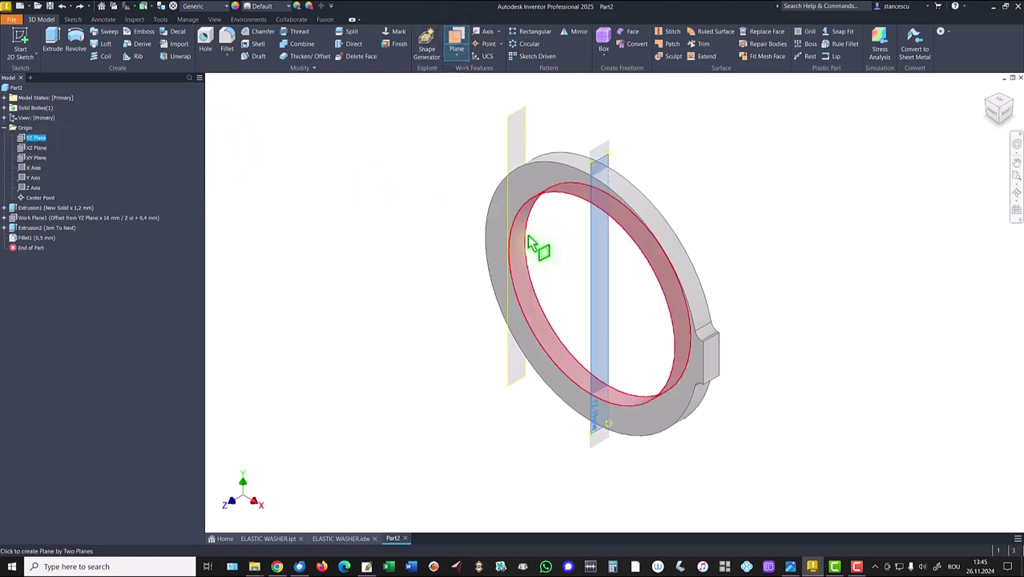
drag(600, 248, 823, 297)
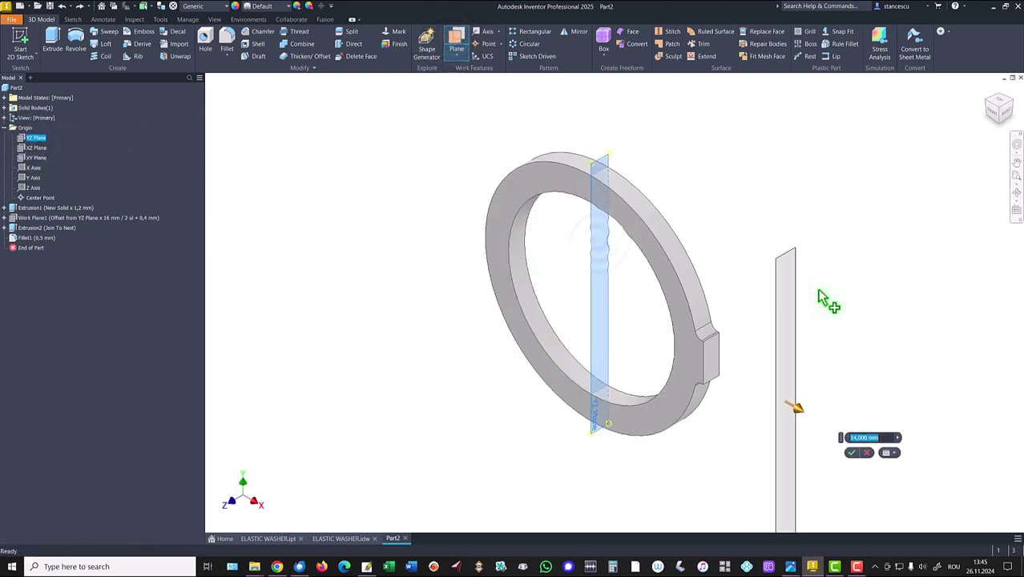
text(20,5 mm / 2)
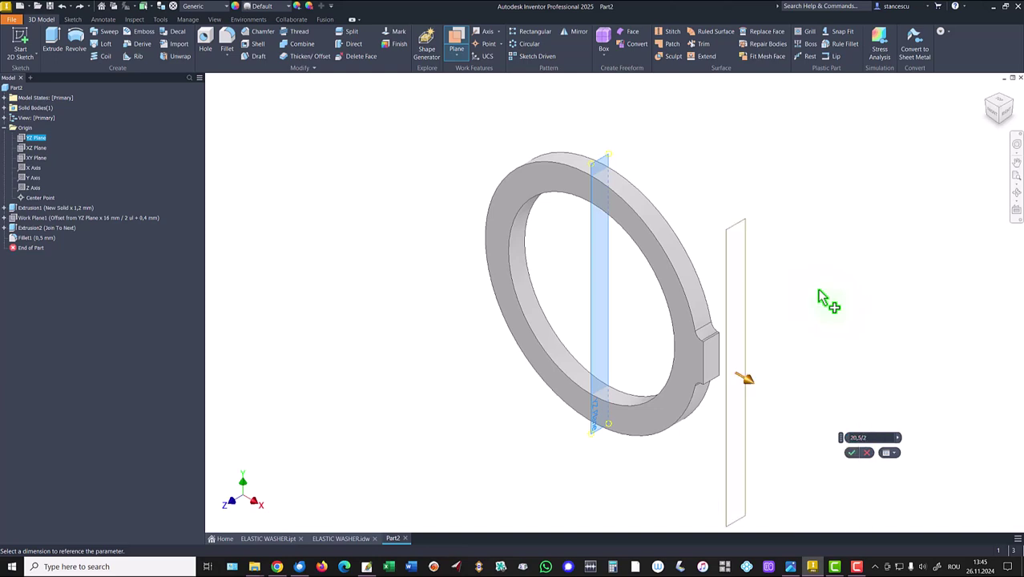
key(Return)
click(745, 337)
click(772, 328)
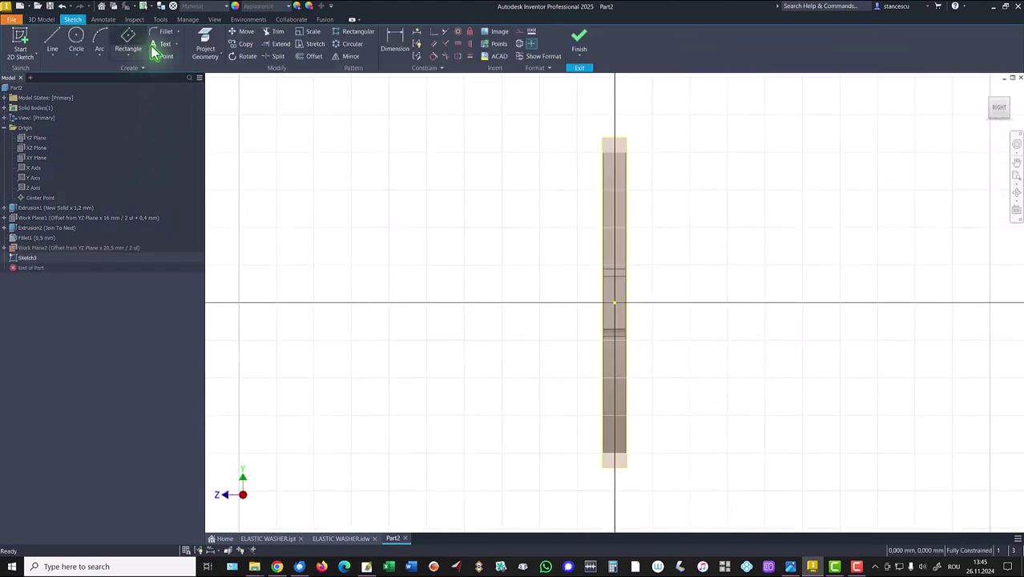
Step: Sketch a three-point center rectangle at the origin, 2,8 mm by 1,2 mm and inclined at 30 degrees, and finish the sketch
click(130, 42)
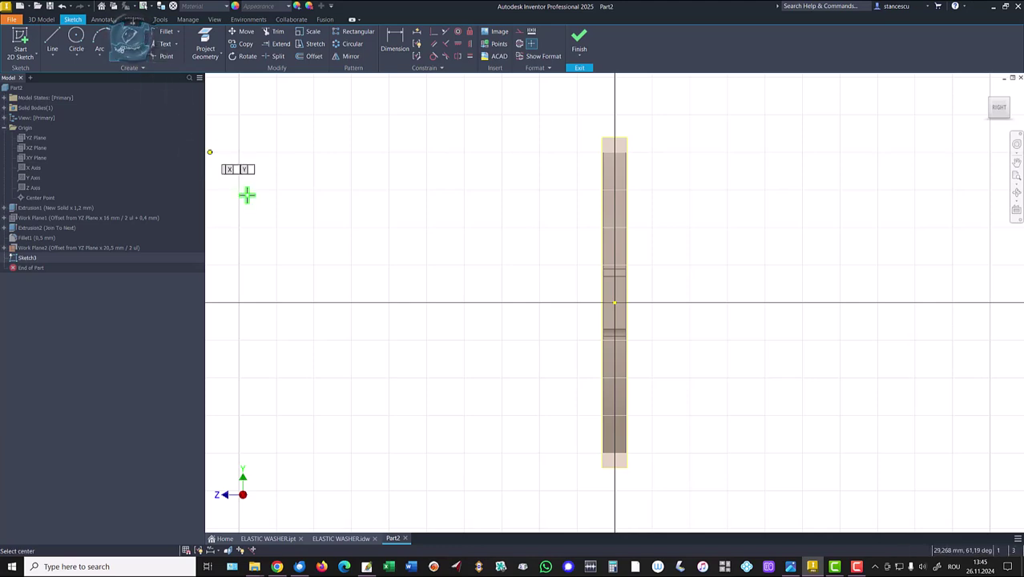
click(612, 303)
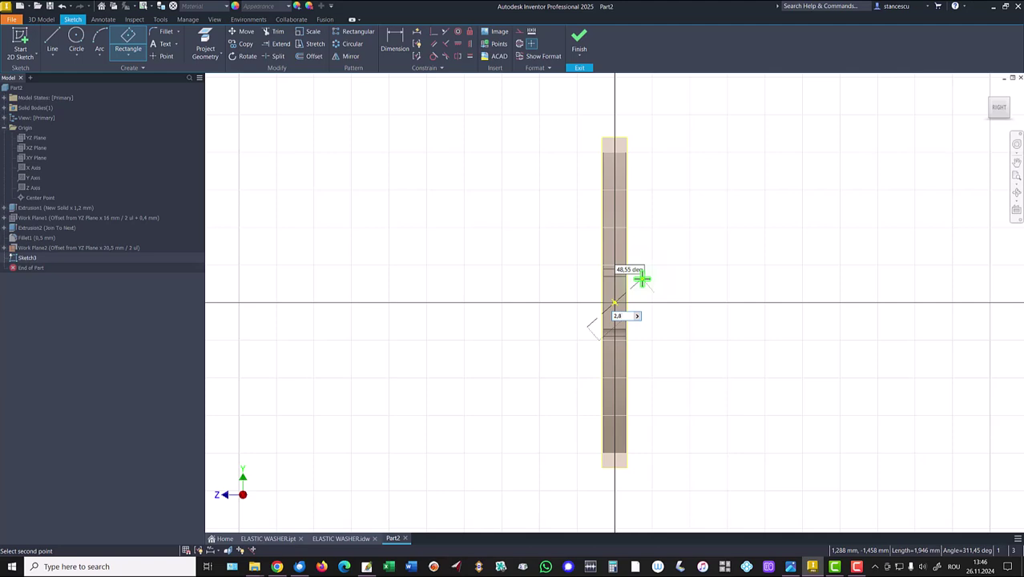
key(Tab)
text(30)
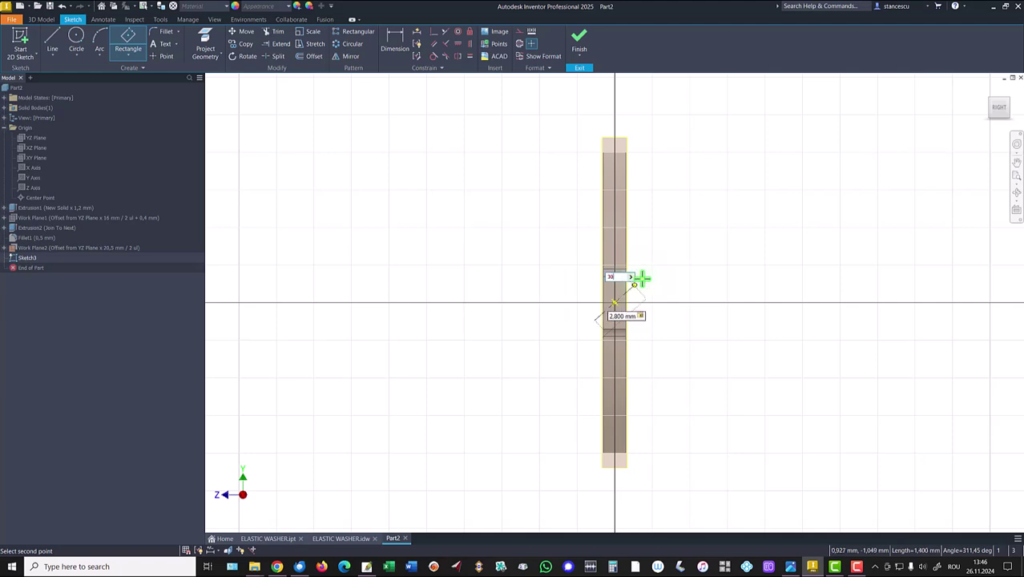
key(Return)
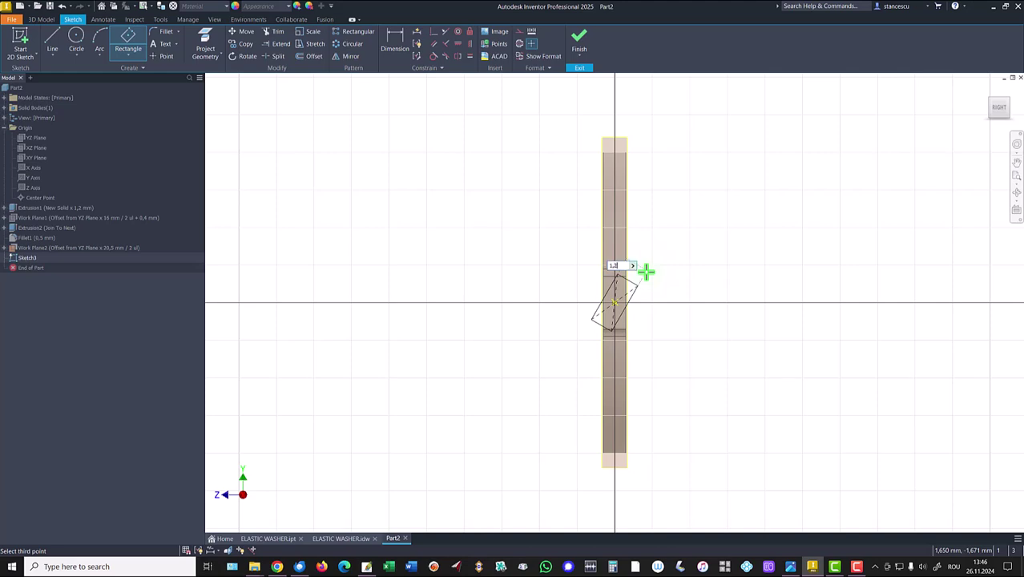
key(Return)
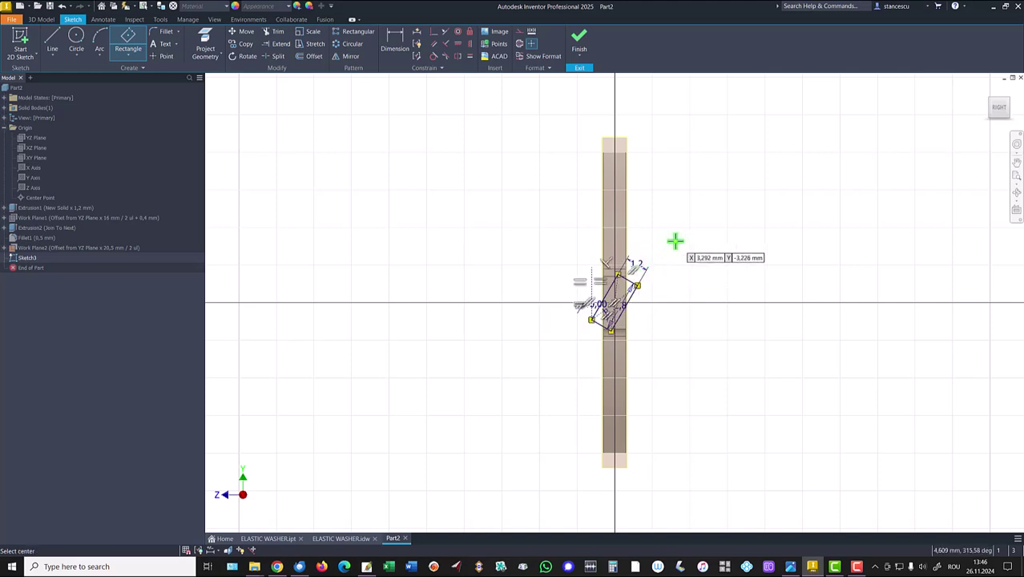
key(Escape)
click(578, 36)
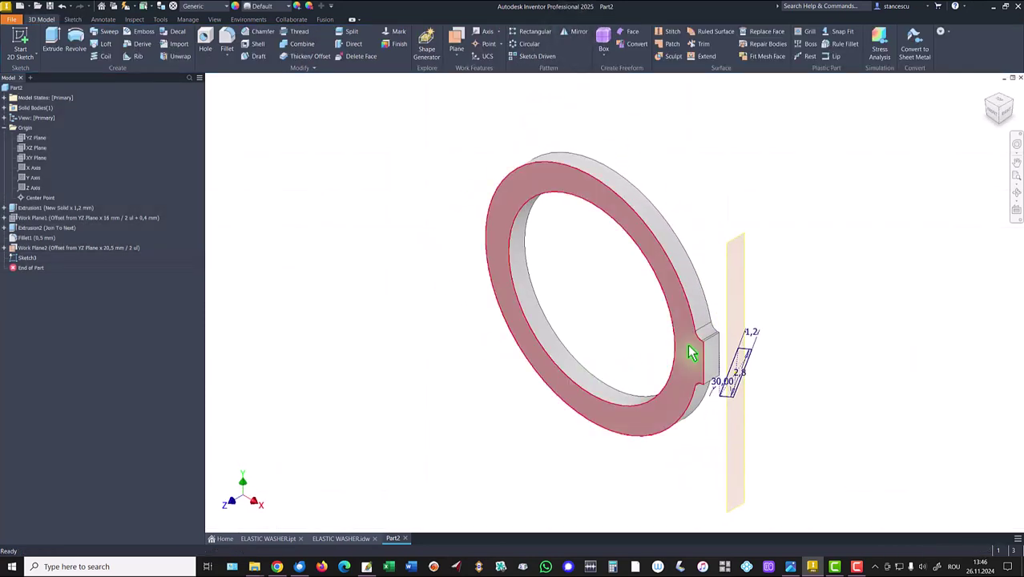
Step: Hide the work plane that carries the inclined rectangle sketch
click(744, 304)
right_click(750, 307)
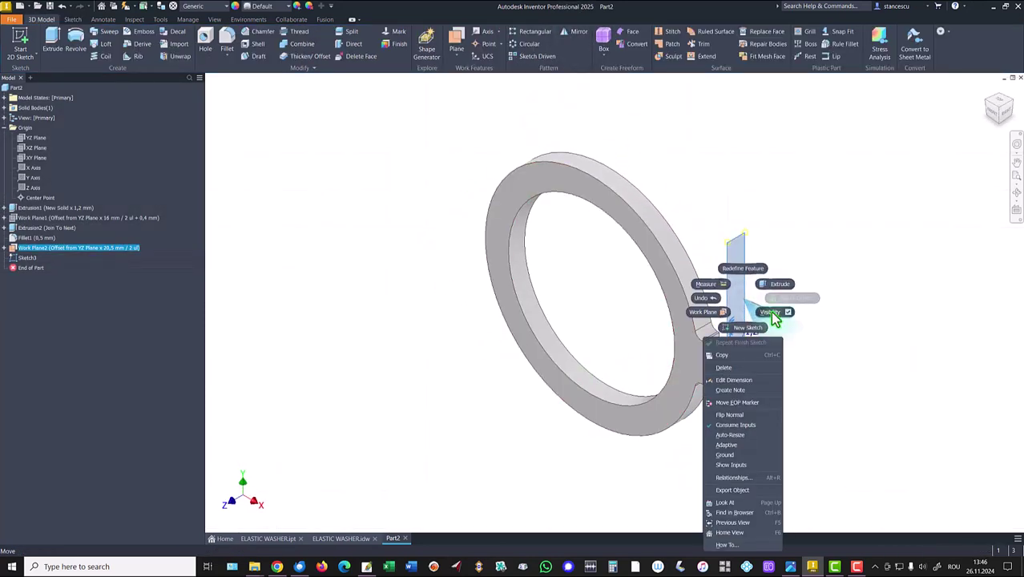
click(479, 207)
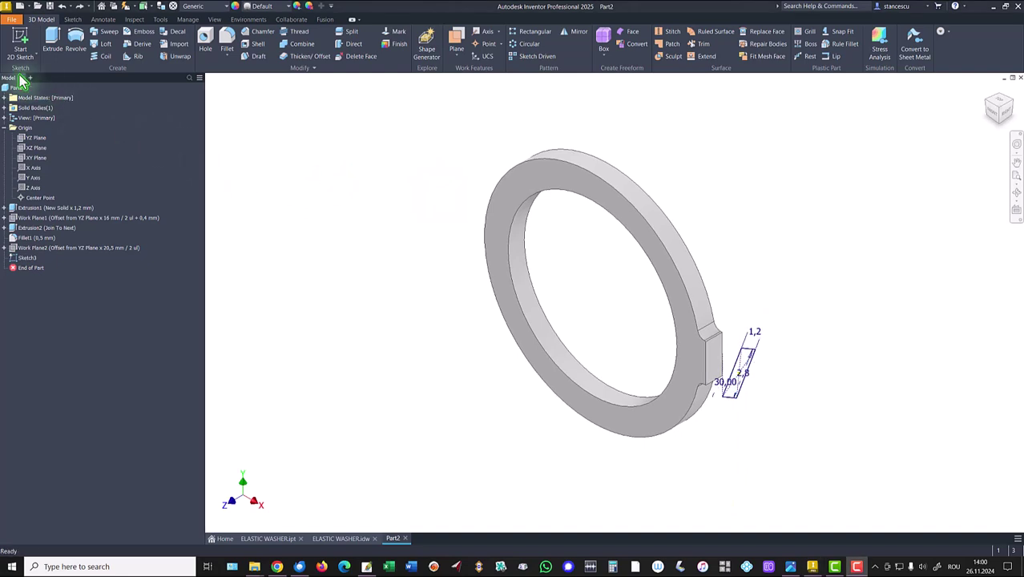
Step: Start a 3D sketch and include the inclined rectangle's geometry in it
click(21, 56)
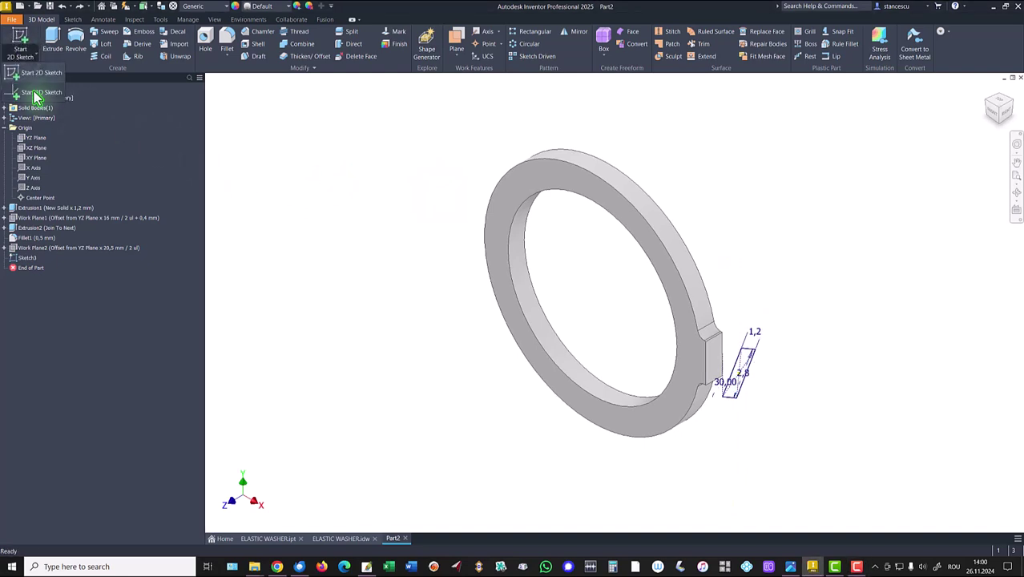
click(35, 94)
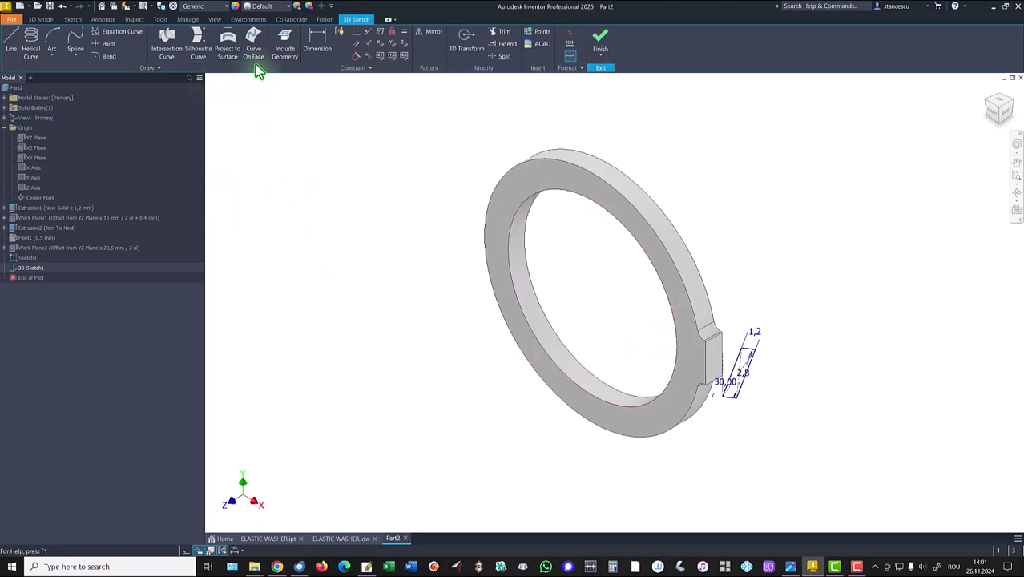
click(287, 48)
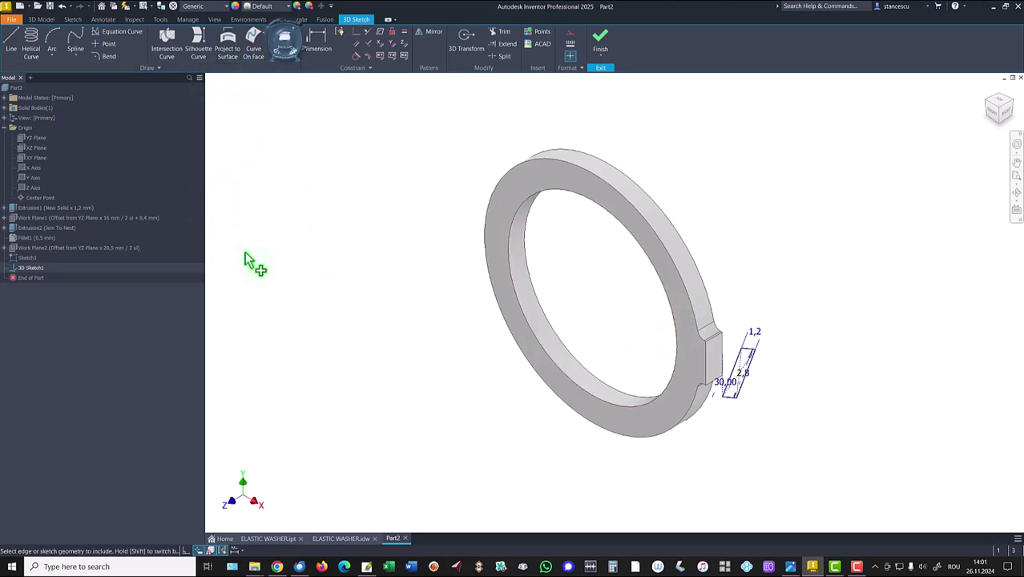
scroll(739, 427, up, 3)
scroll(738, 427, up, 2)
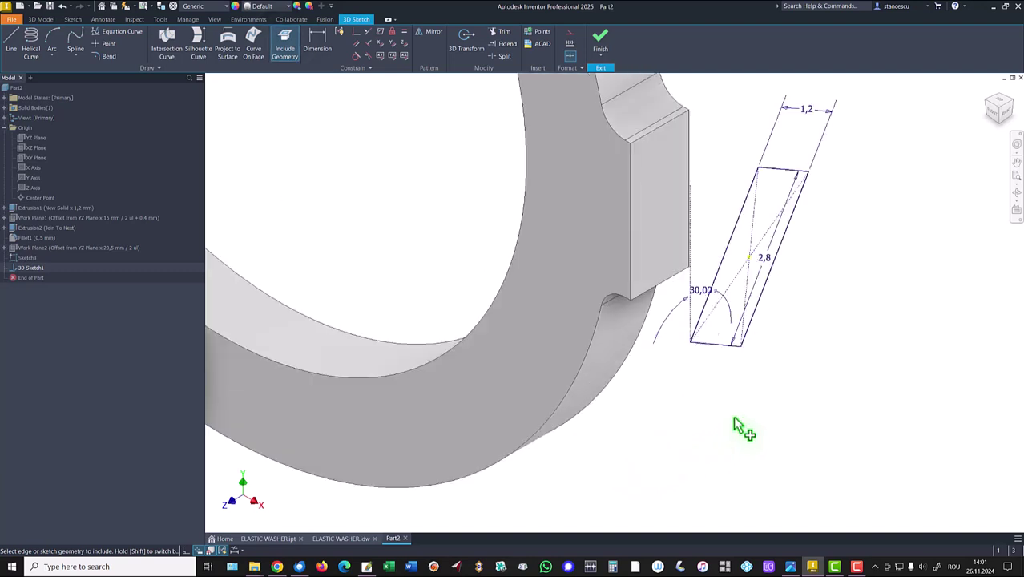
drag(819, 176, 715, 362)
click(673, 407)
middle_drag(405, 180, 372, 233)
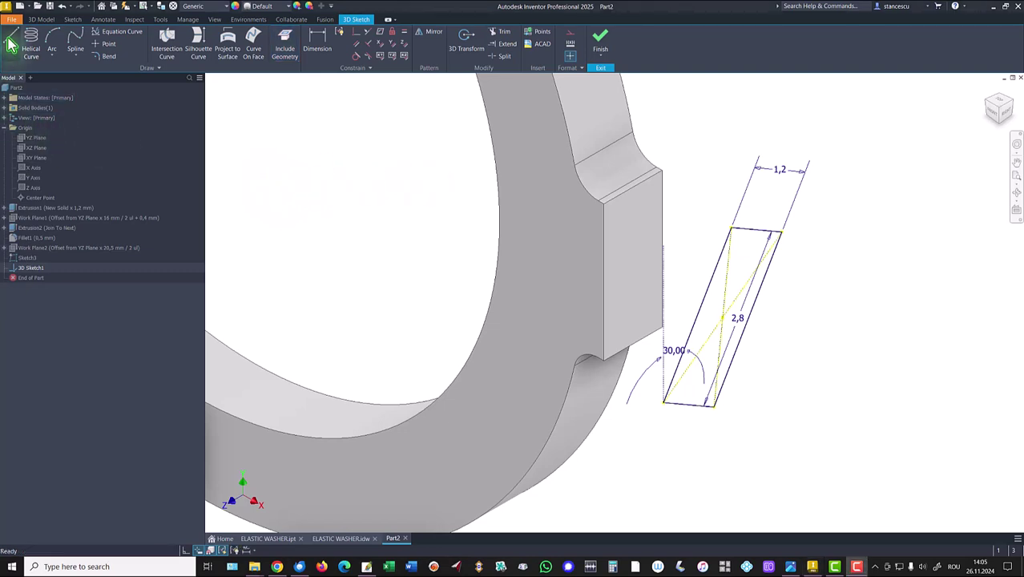
Step: Draw a 3D line about 0,631 mm long in the X direction from the rectangle's upper front corner
click(10, 42)
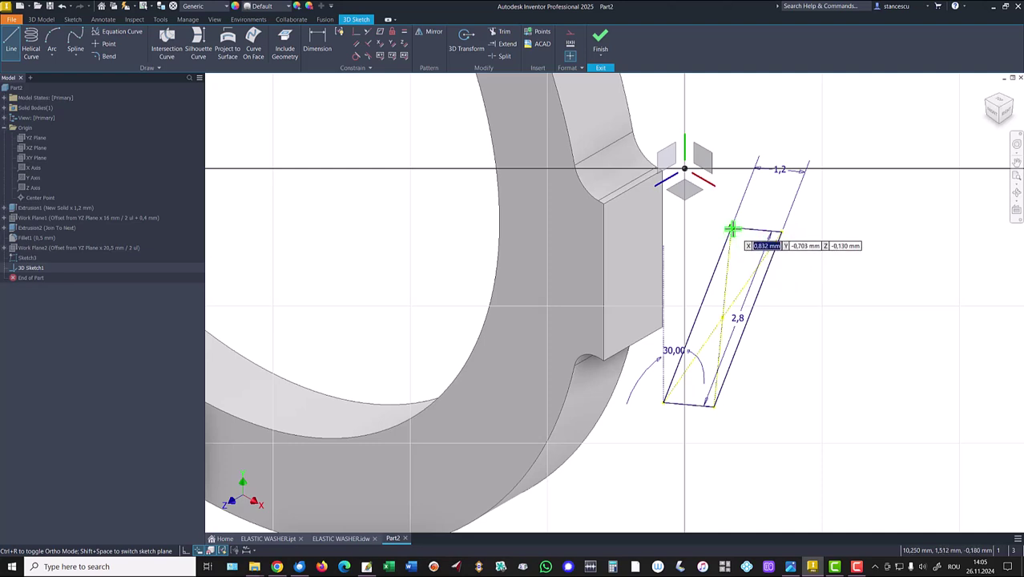
click(732, 228)
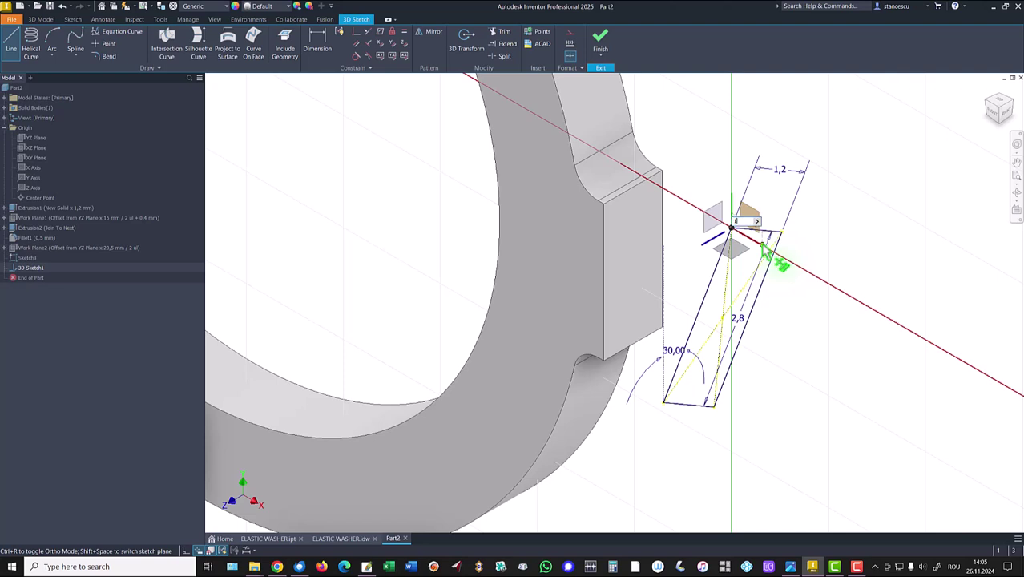
key(Return)
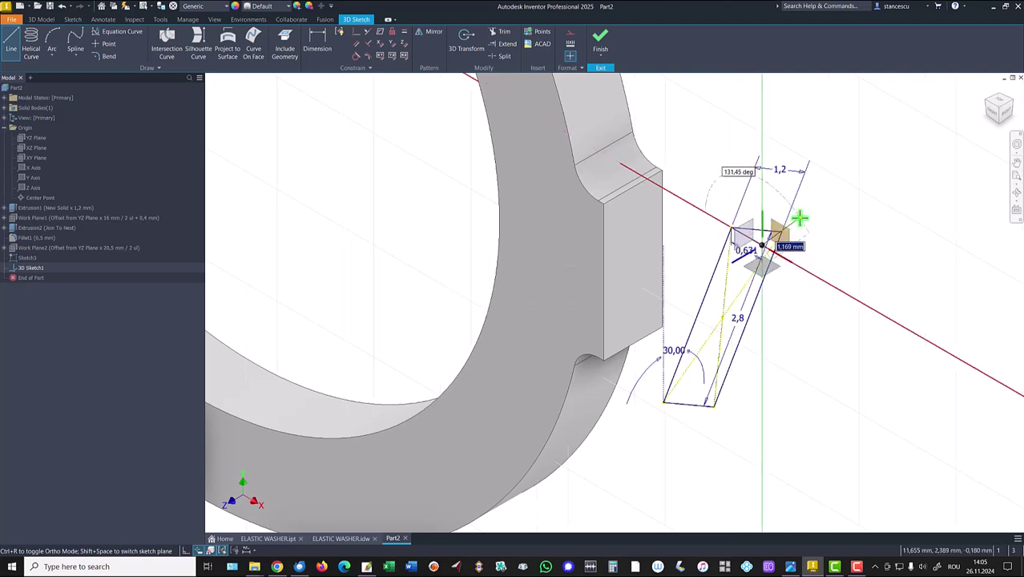
Step: Draw a 1 mm 3D line in the X direction from the rectangle's upper rear corner
right_click(800, 218)
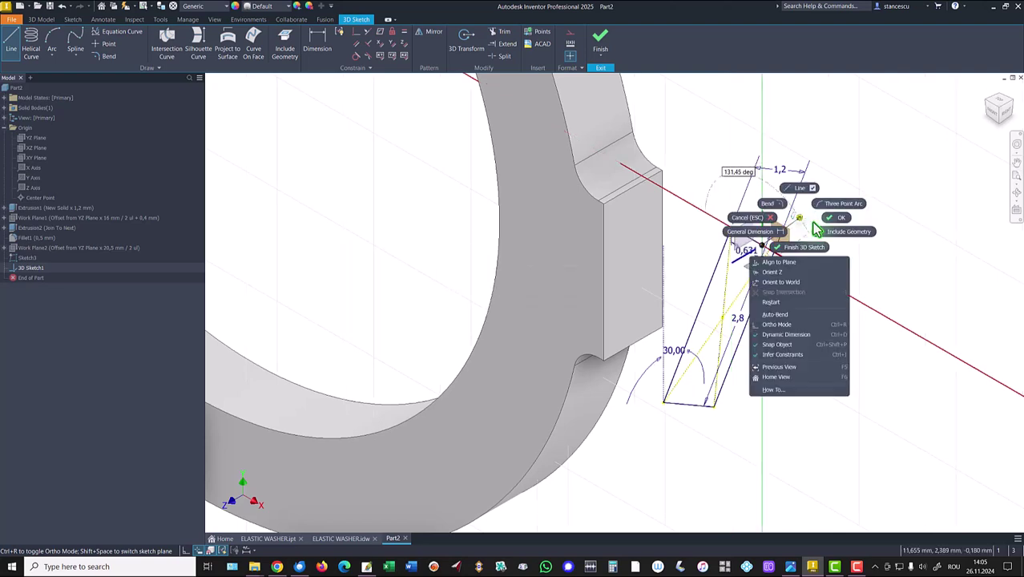
click(770, 303)
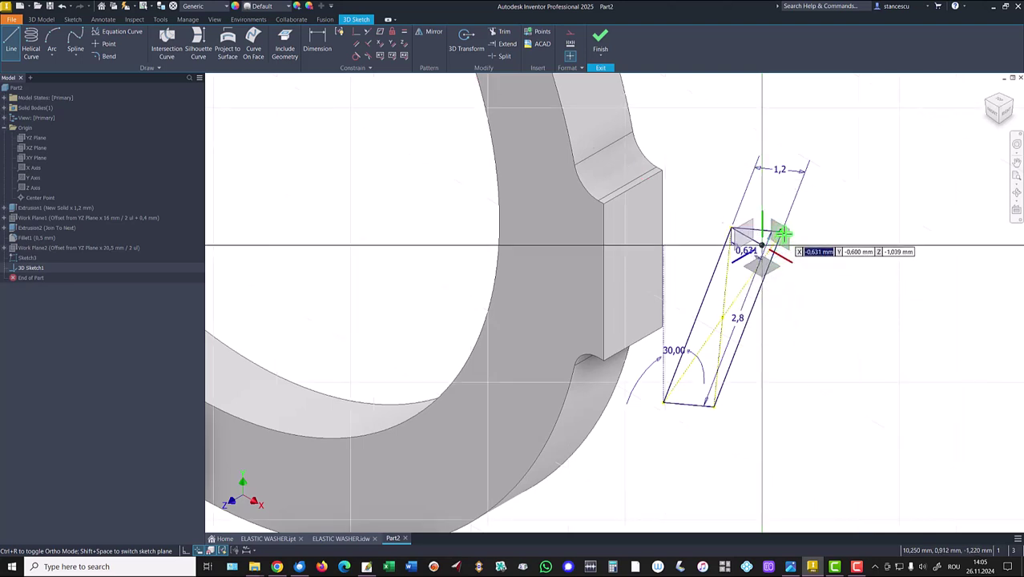
click(783, 233)
click(800, 221)
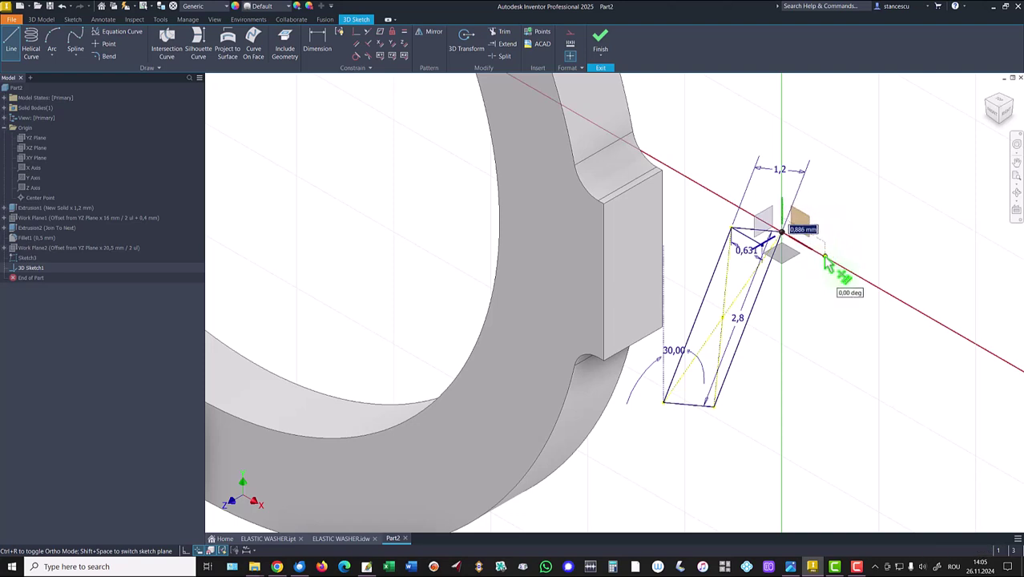
key(Return)
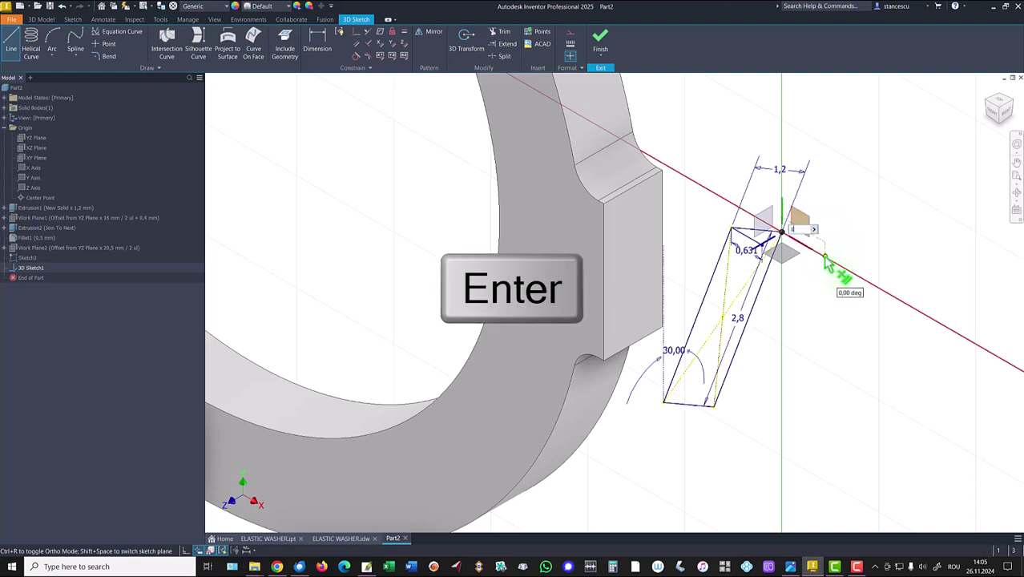
Step: Draw a 1 mm 3D line in the X direction from the rectangle's lower rear corner
right_click(755, 387)
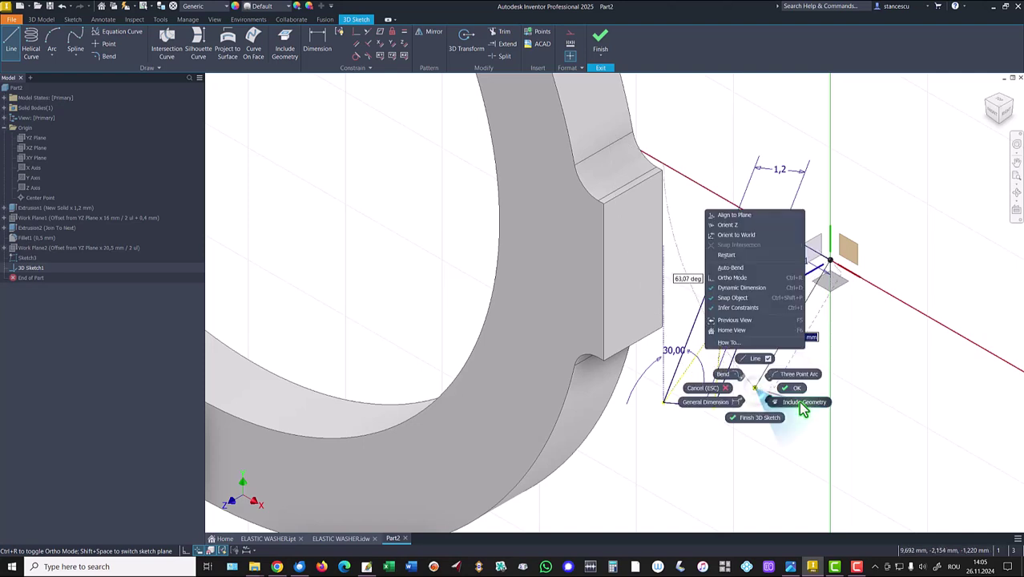
click(726, 255)
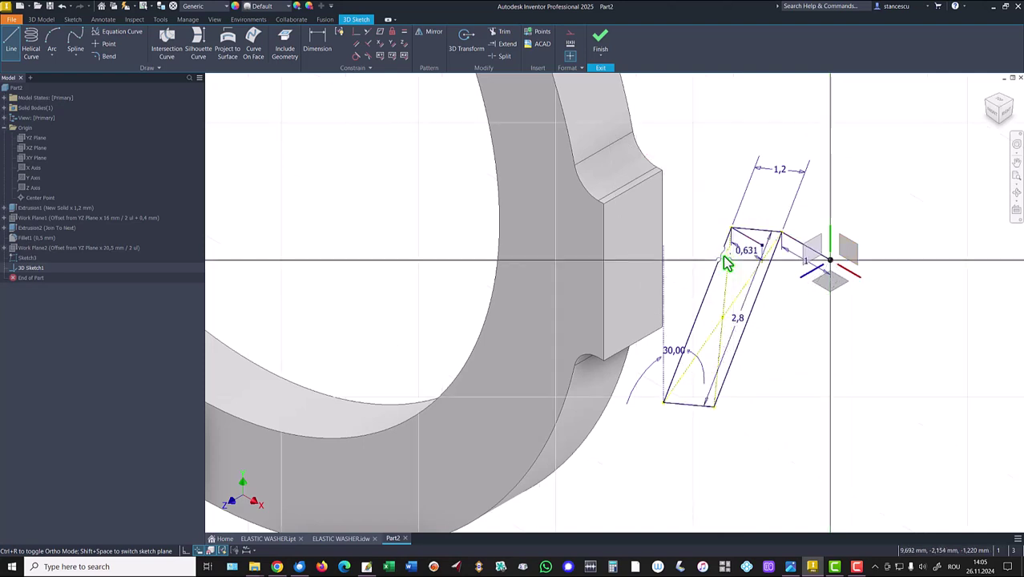
click(714, 407)
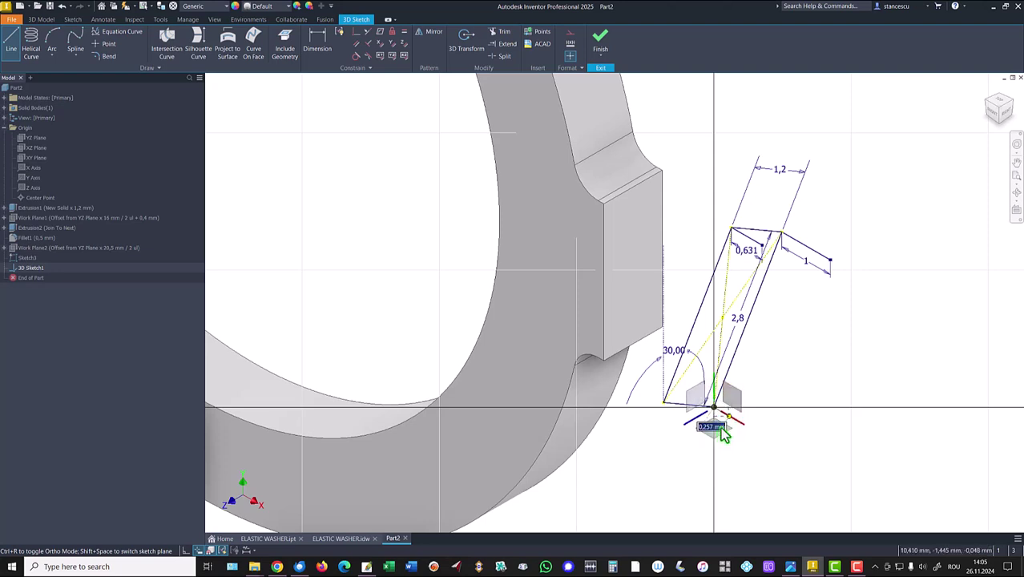
click(712, 433)
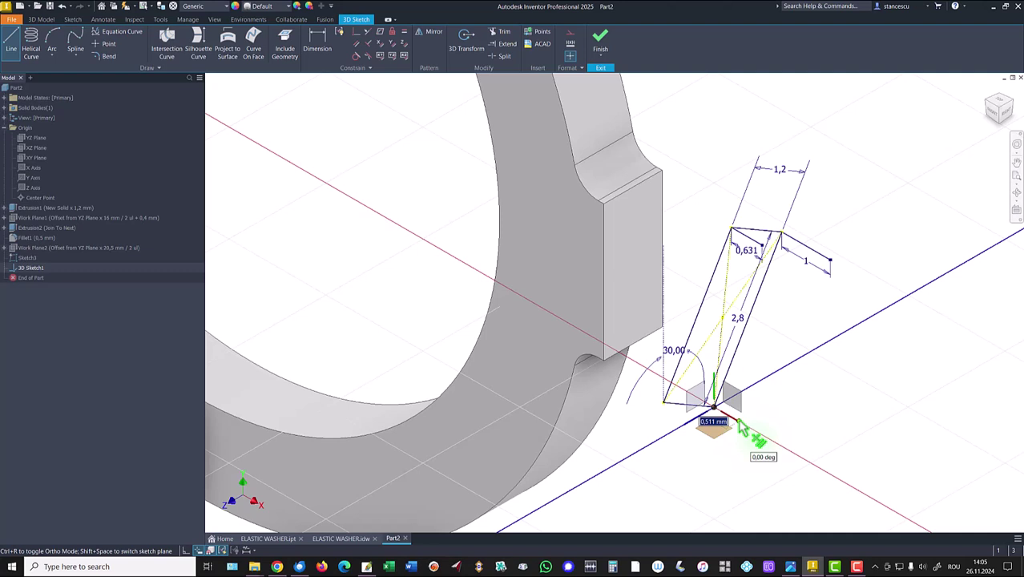
key(Return)
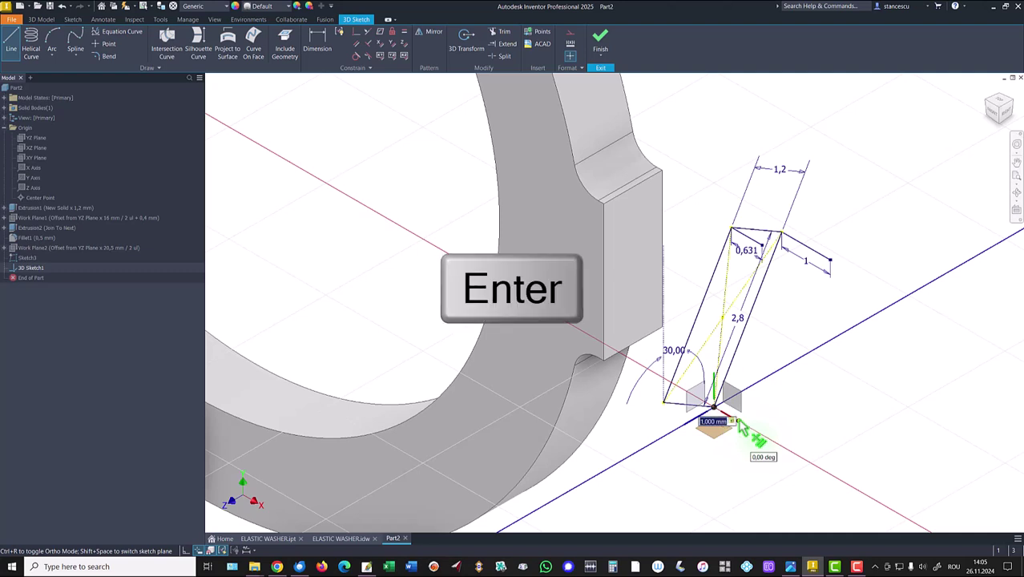
Step: Draw a 1 mm 3D line in the X direction from the rectangle's lower front corner and end the Line command
right_click(691, 436)
click(662, 302)
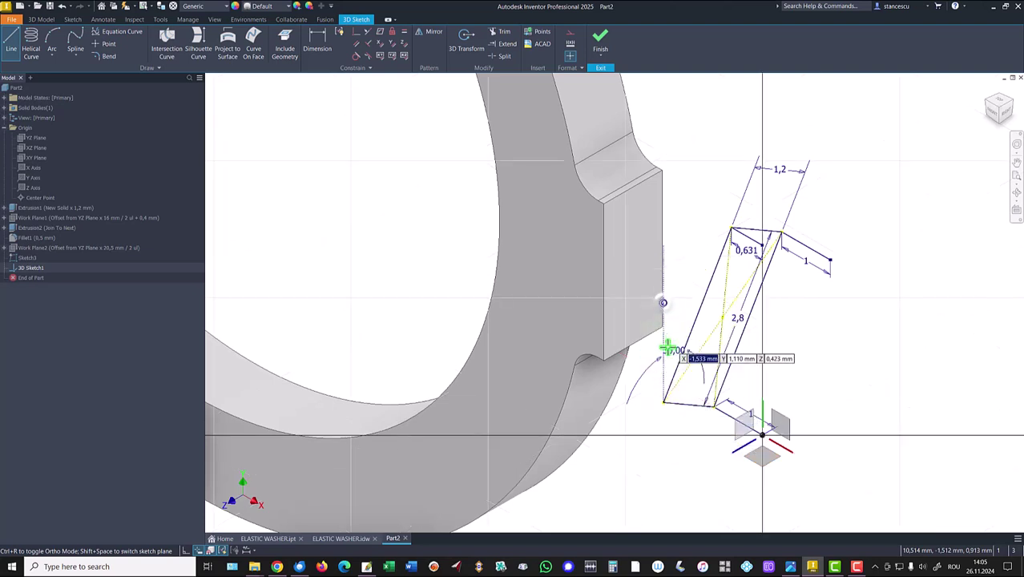
click(664, 402)
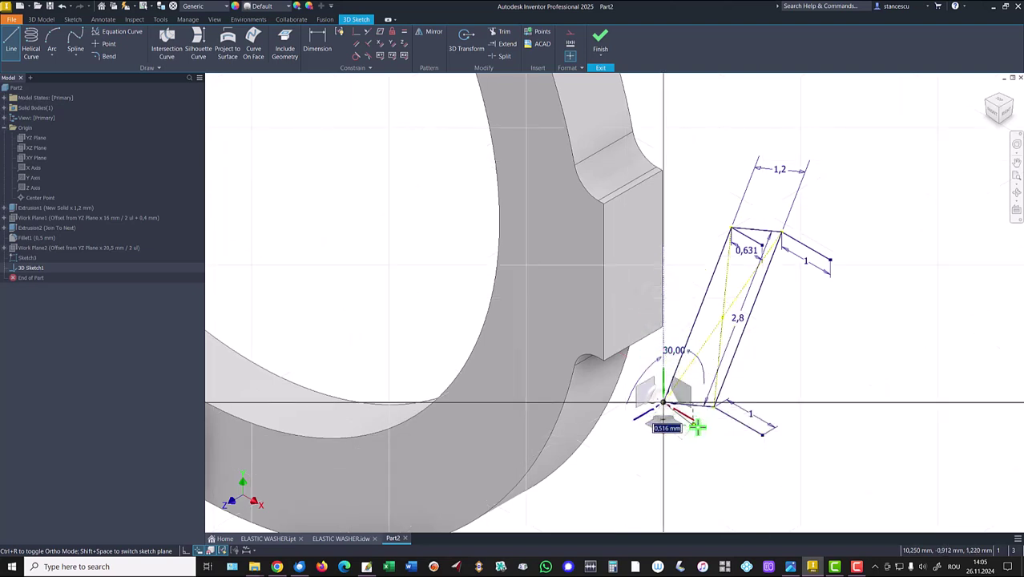
click(683, 393)
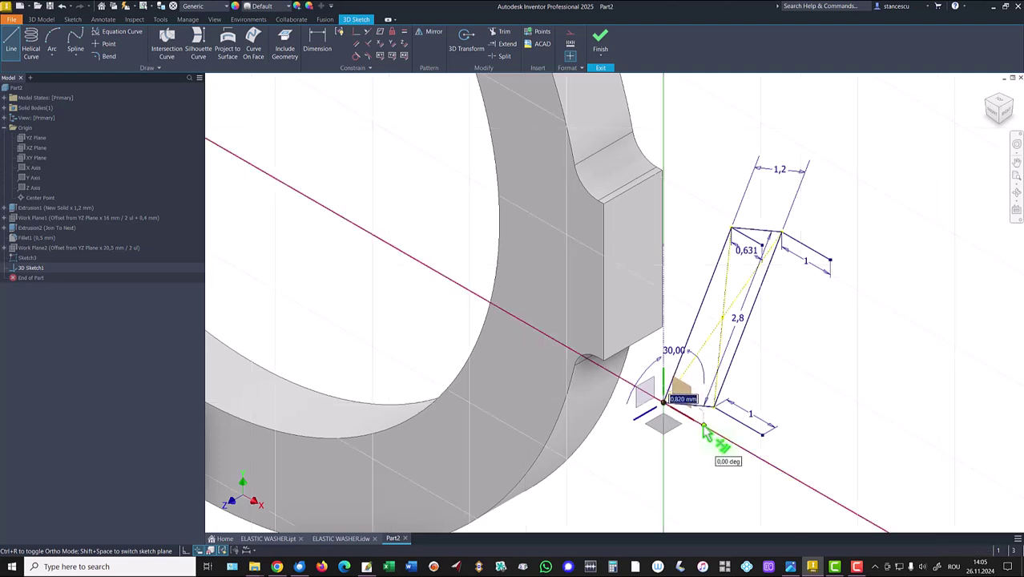
key(Return)
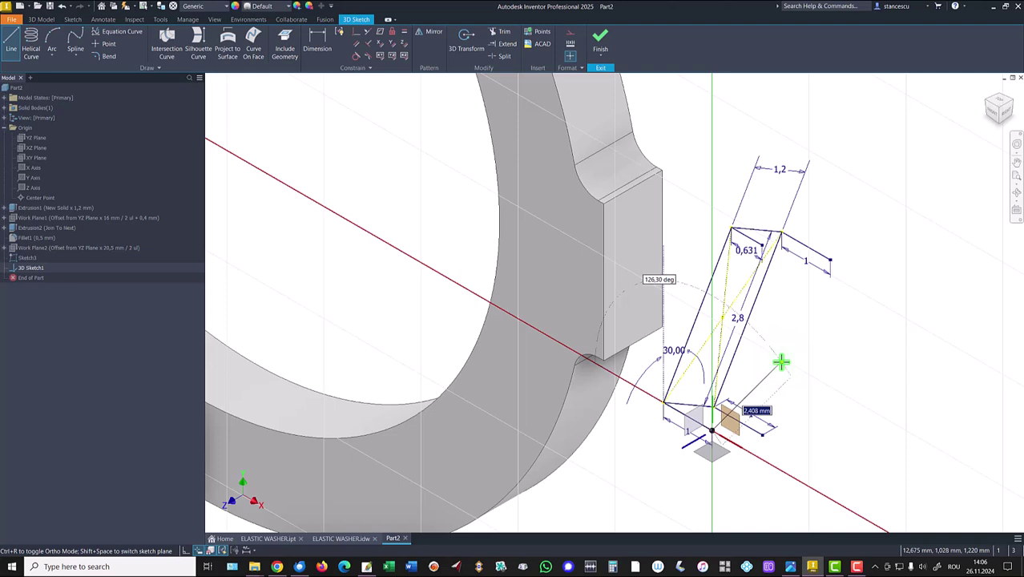
key(Escape)
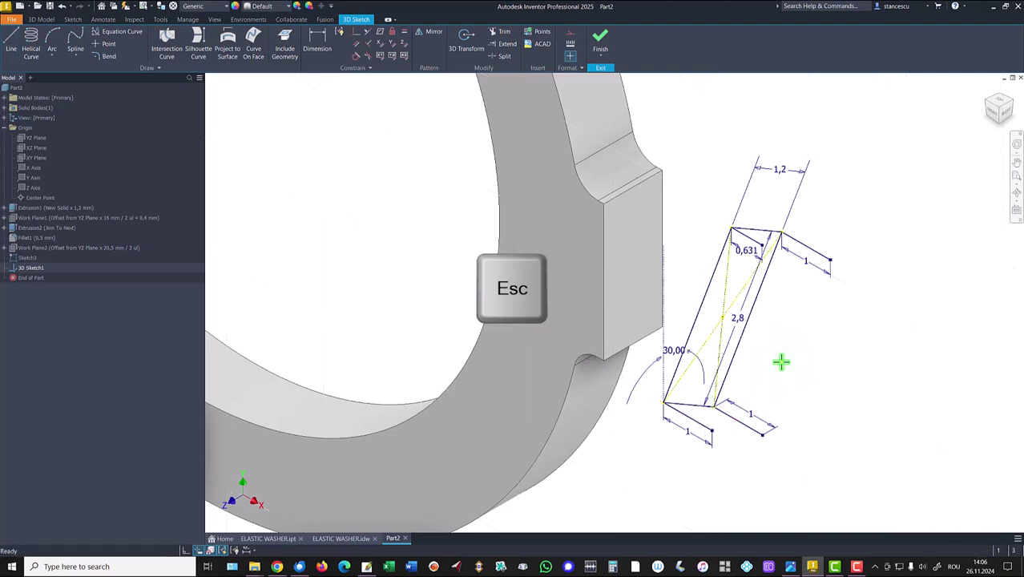
Step: Draw an interpolation spline from the tooth block's upper front corner to the inclined rectangle's upper front corner
click(72, 46)
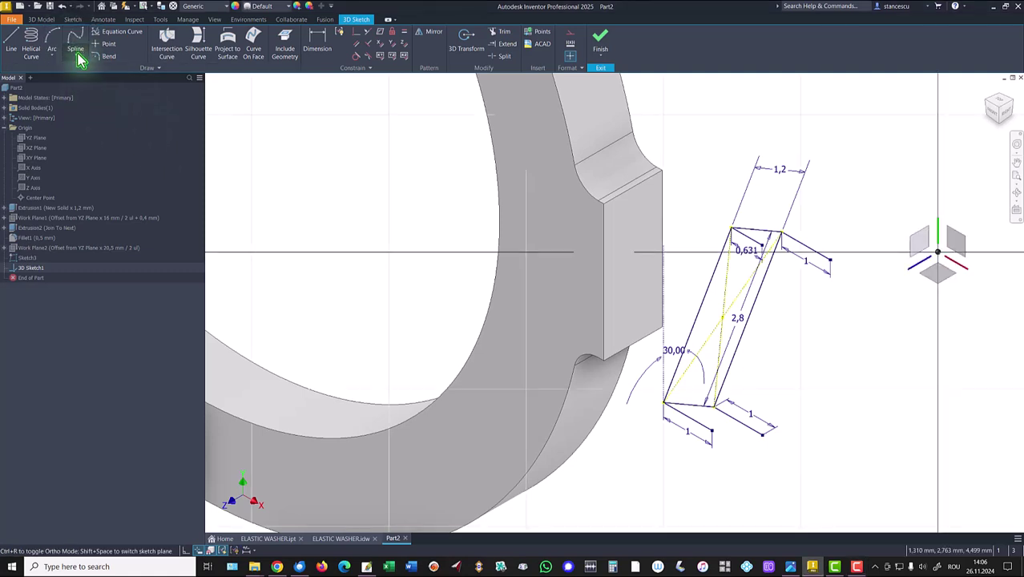
click(78, 58)
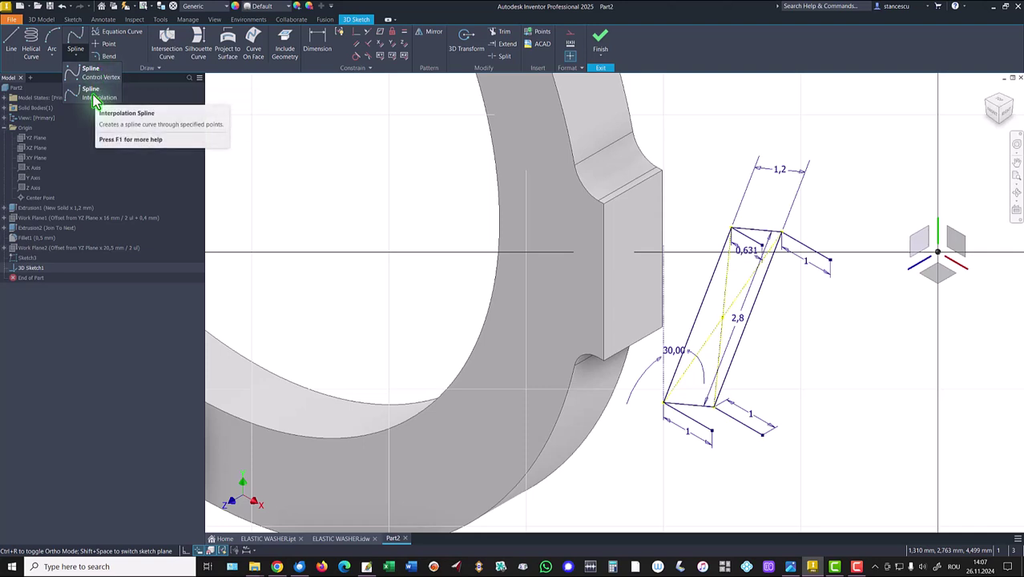
click(94, 97)
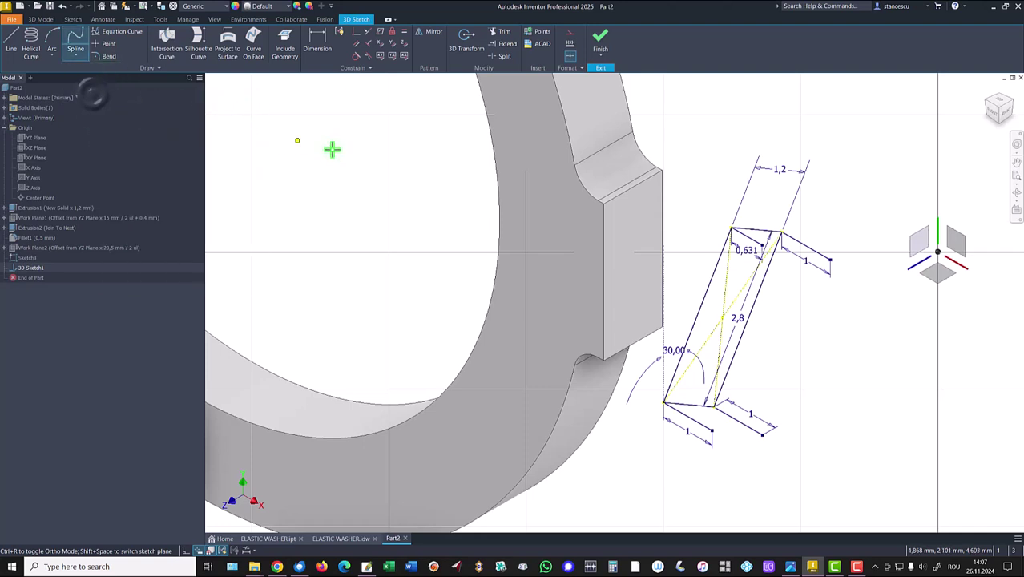
click(602, 204)
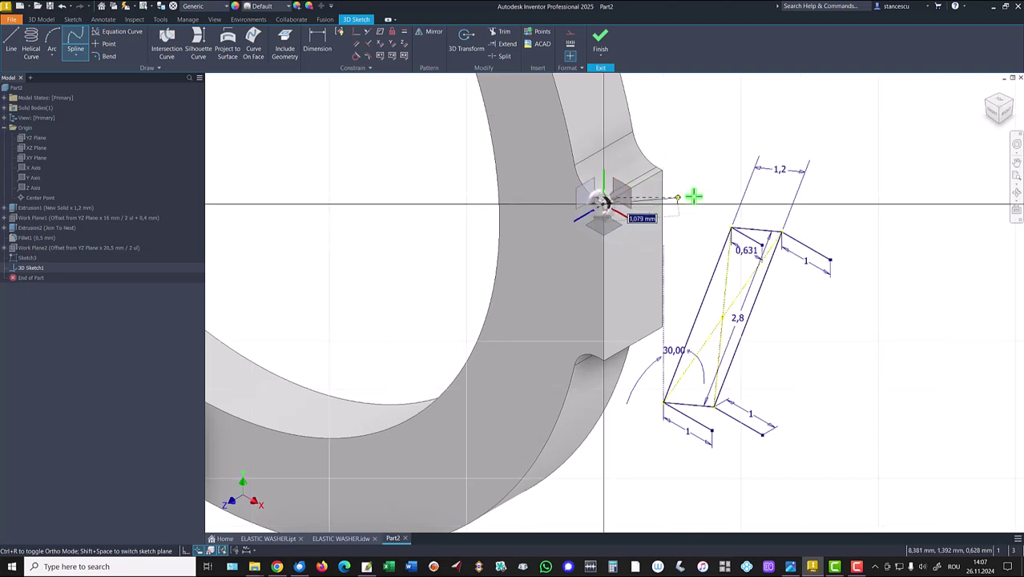
click(730, 231)
key(Return)
key(Escape)
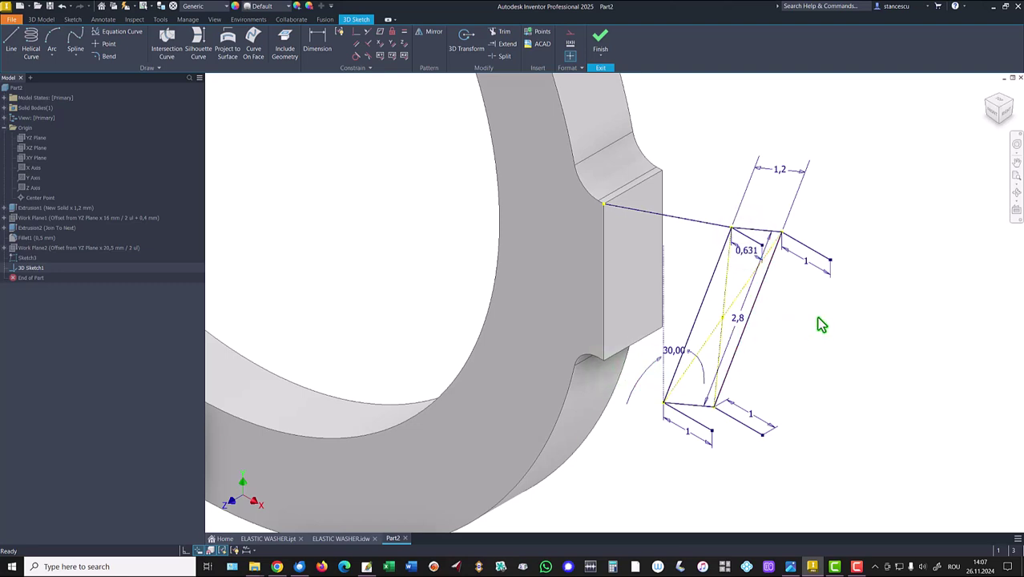
Step: Draw an interpolation spline from the tooth block's lower front corner to the rectangle's lower front corner
key(Return)
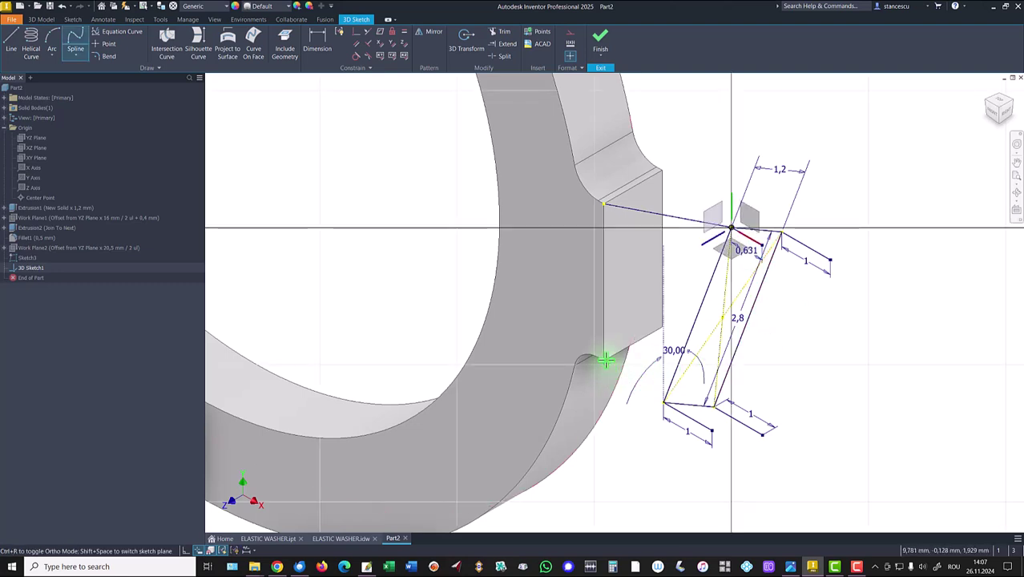
click(605, 361)
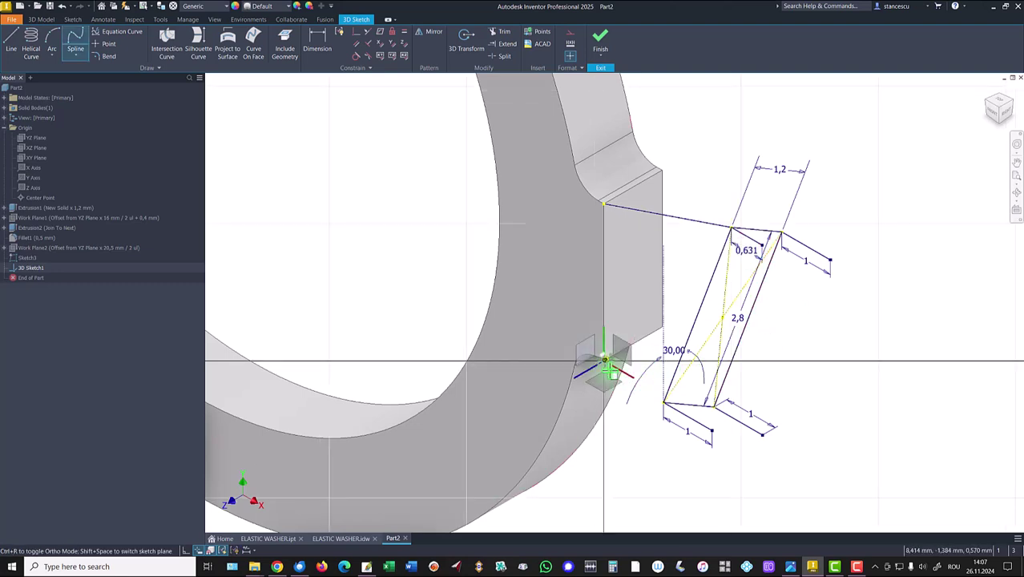
click(663, 403)
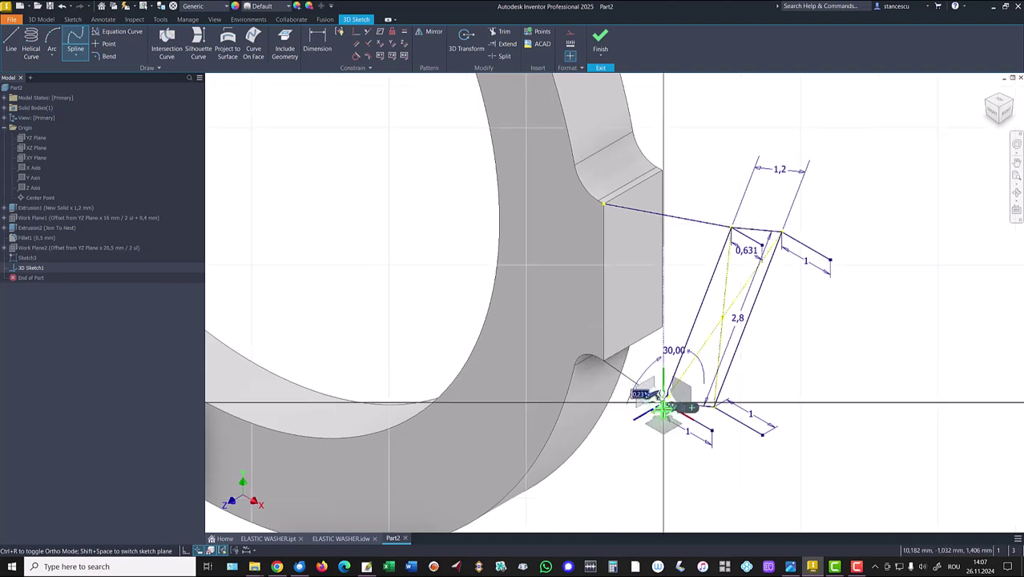
right_drag(671, 408, 696, 424)
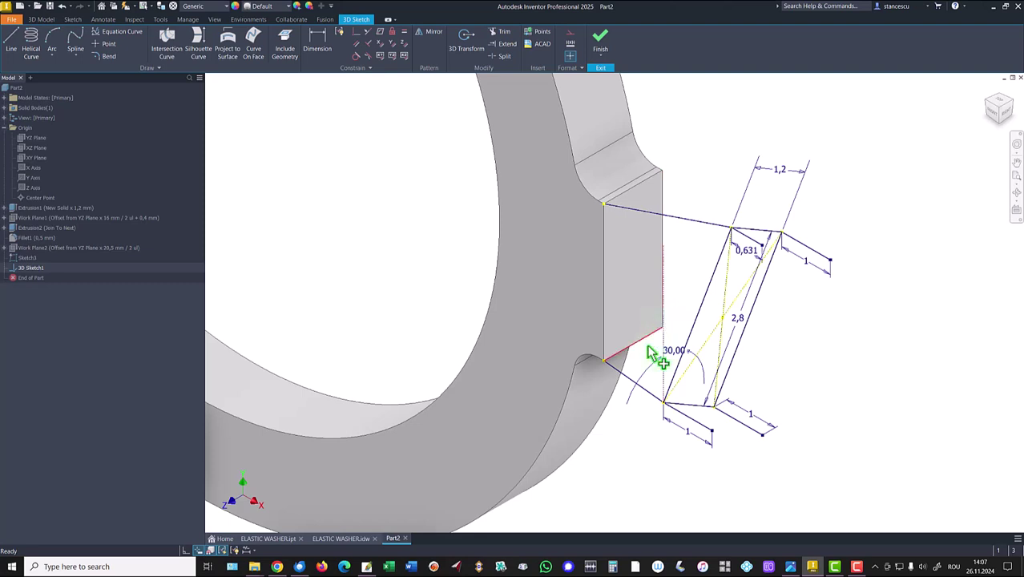
Step: Draw an interpolation spline from the tooth block's lower rear corner to the rectangle's lower rear corner
key(Return)
click(662, 327)
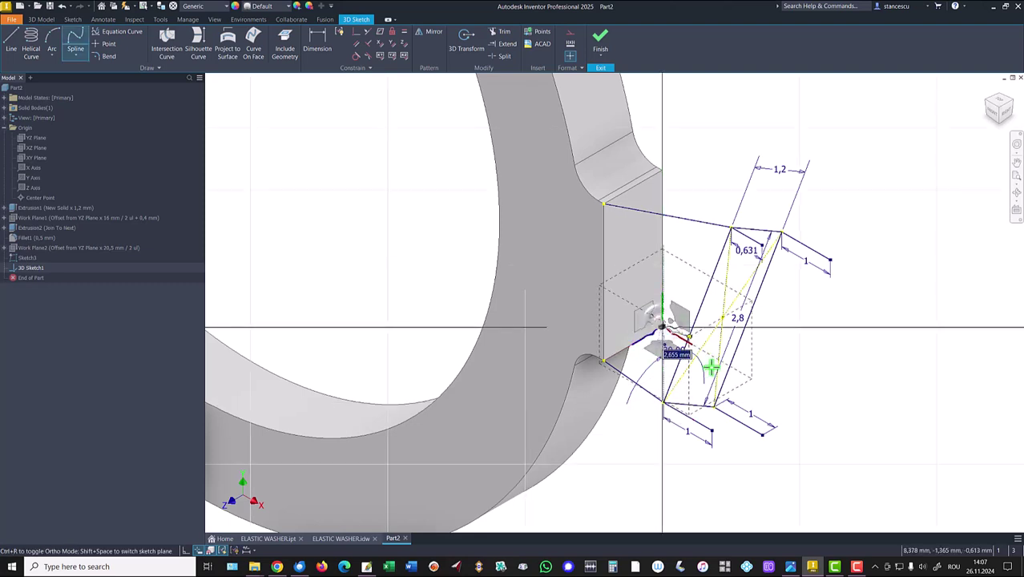
click(713, 406)
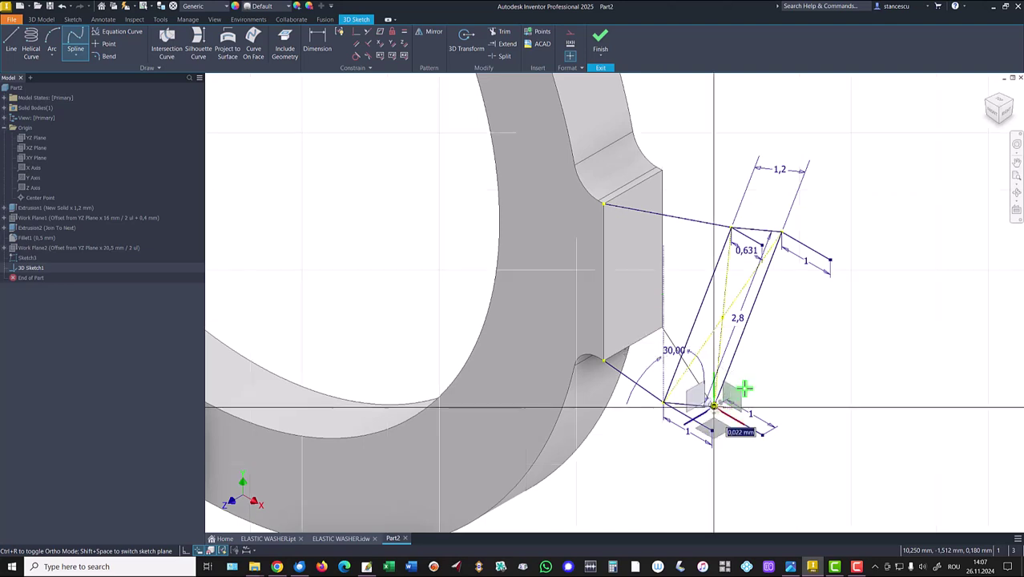
click(727, 413)
key(Escape)
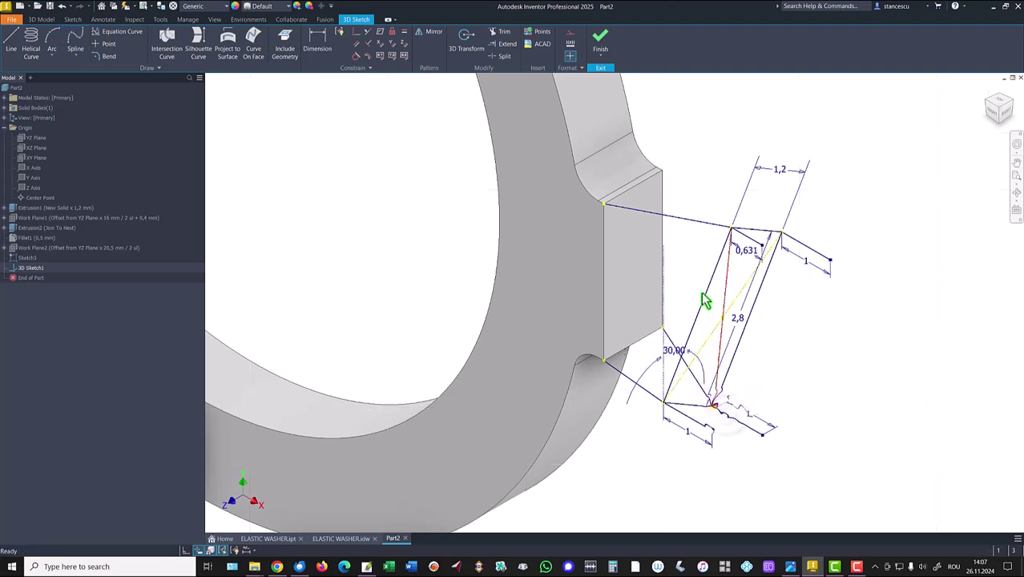
Step: Draw an interpolation spline from the tooth block's upper rear corner to the rectangle's upper rear corner
key(Return)
click(663, 170)
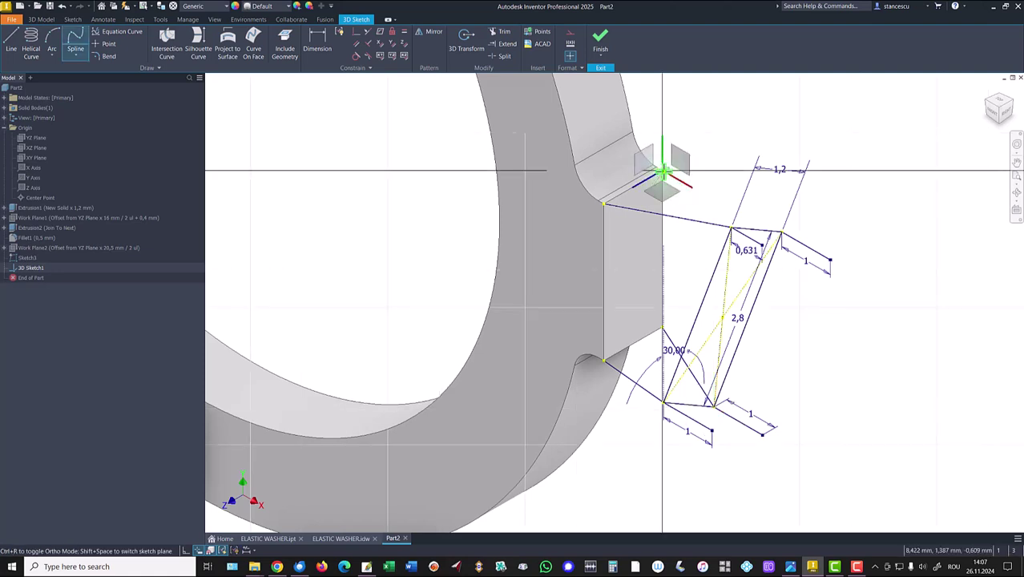
click(780, 231)
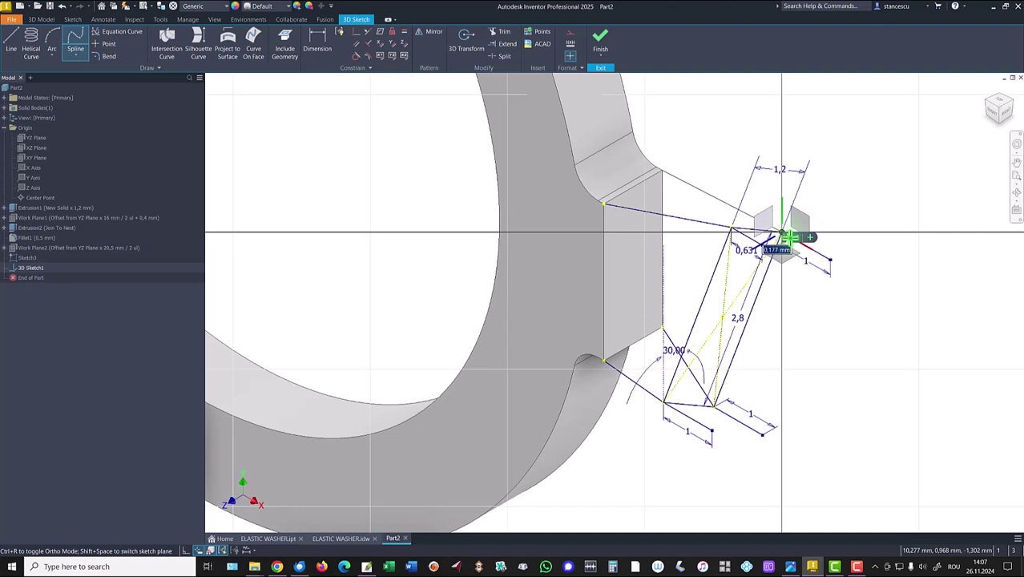
click(791, 238)
key(Escape)
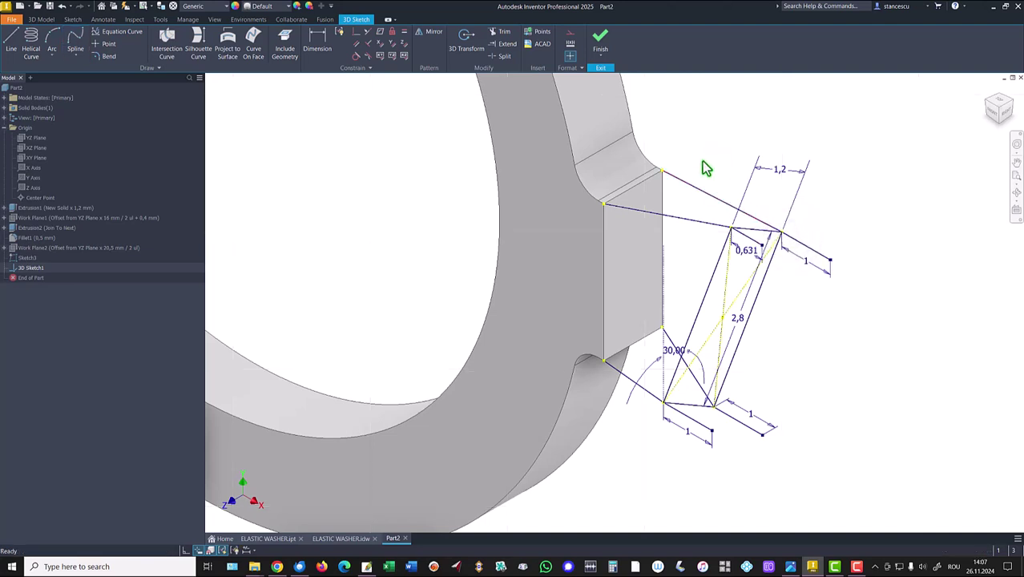
Step: Apply a tangent constraint between the upper front spline and the fillet edge meeting it at the tooth block's corner
click(357, 58)
click(627, 215)
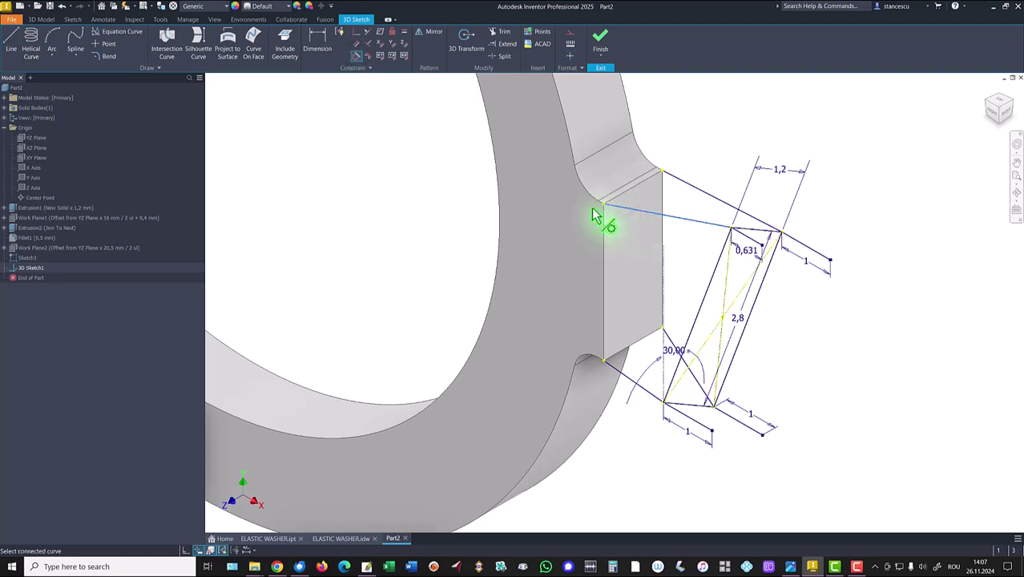
mouse_move(593, 210)
shift+middle_down()
mouse_move(601, 231)
mouse_move(589, 243)
shift+middle_up()
scroll(588, 243, down, 2)
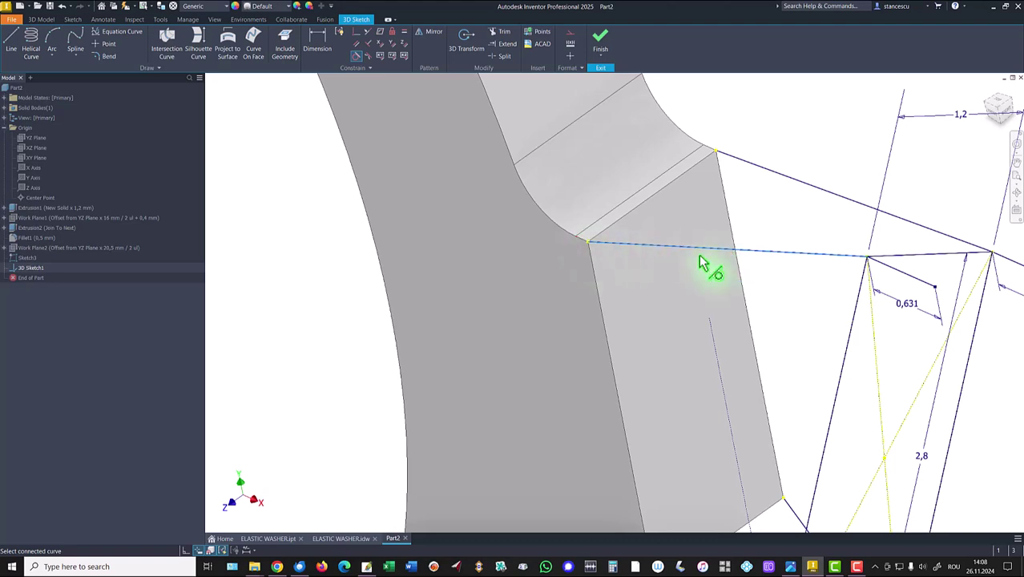
click(585, 241)
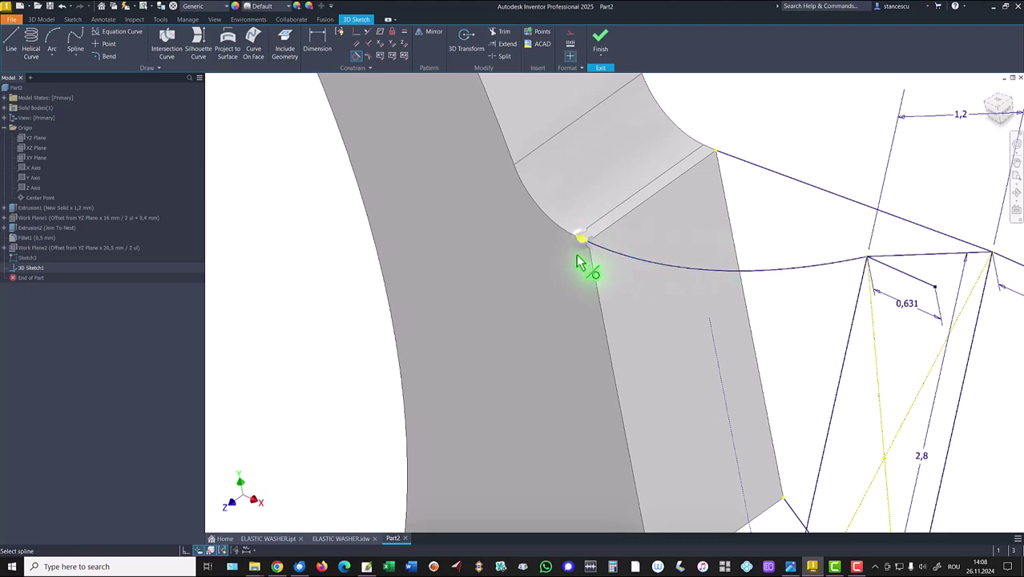
Step: Apply a tangent constraint between the upper front spline and the 0.631 mm line at the rectangle's upper front corner
scroll(691, 312, up, 3)
shift+middle_drag(692, 319, 676, 359)
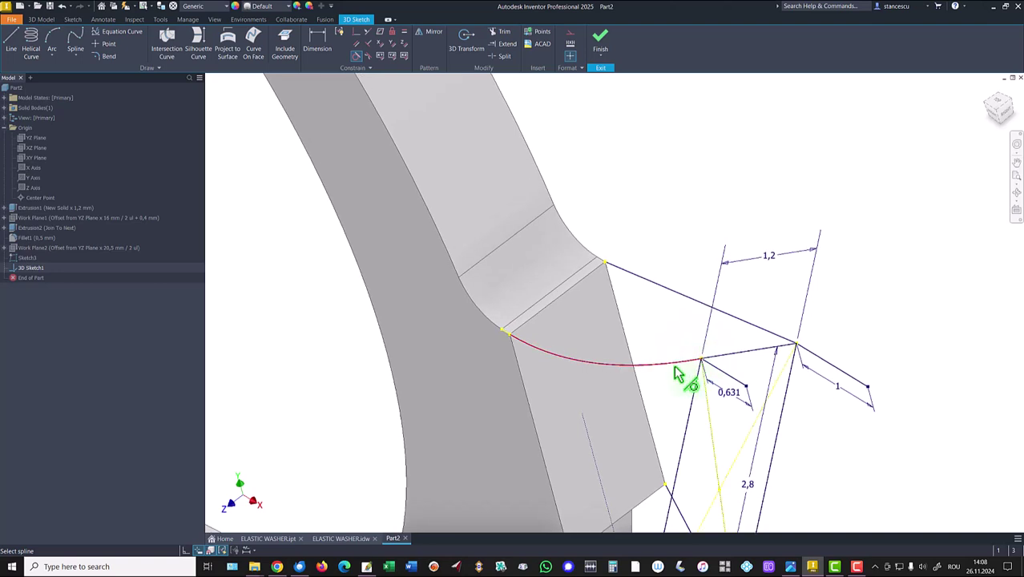
click(678, 370)
click(717, 364)
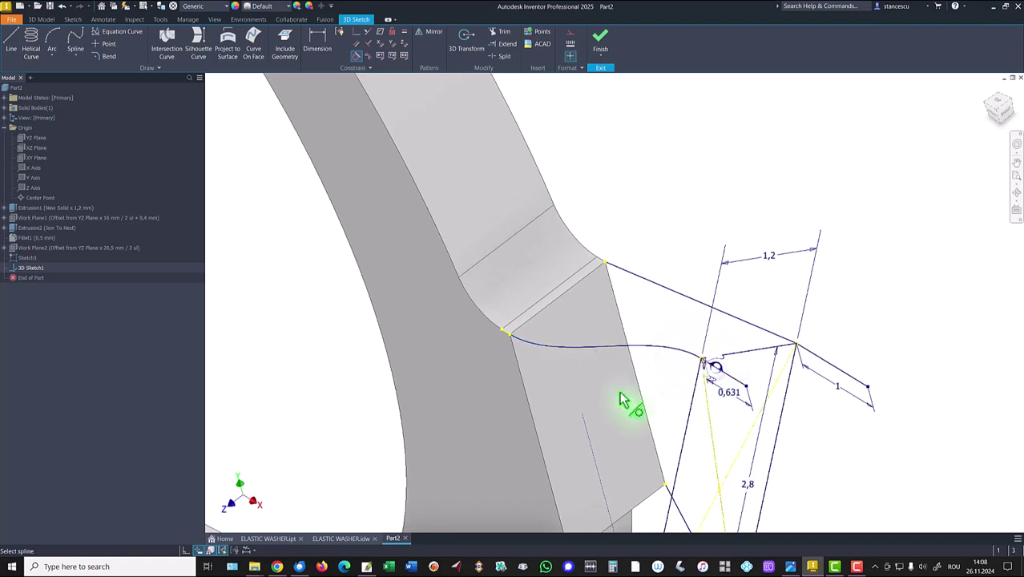
Step: Constrain the upper rear spline tangent to its fillet edge and to the 1 mm line at the rectangle's upper rear corner
click(600, 261)
shift+middle_drag(761, 295, 789, 330)
shift+middle_drag(794, 383, 788, 392)
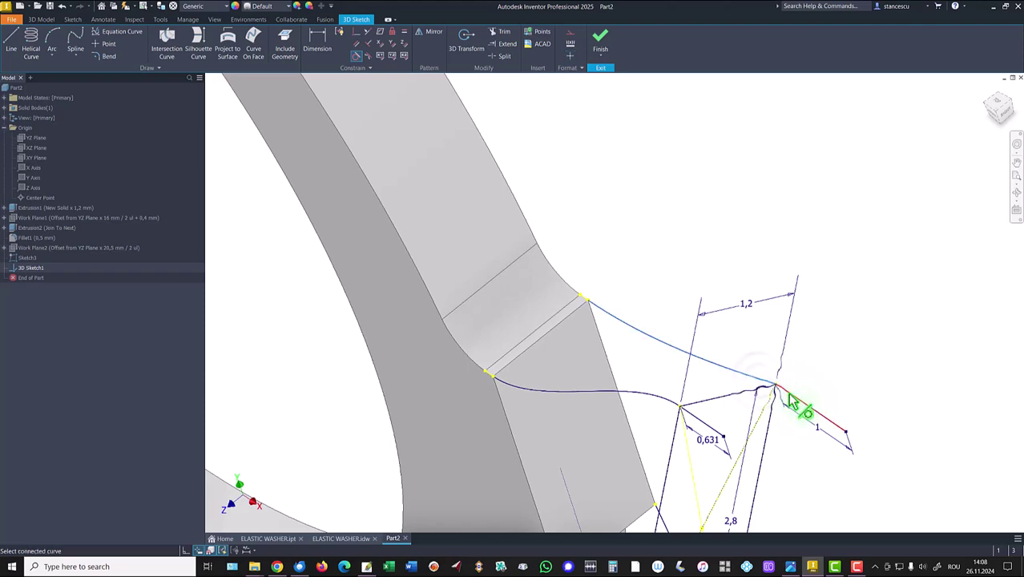
Step: Constrain both lower splines tangent to their fillet edges and to the 1 mm lines at the rectangle's lower corners
mouse_move(794, 405)
shift+middle_down()
mouse_move(835, 354)
mouse_move(590, 412)
mouse_move(644, 407)
mouse_move(686, 350)
shift+middle_up()
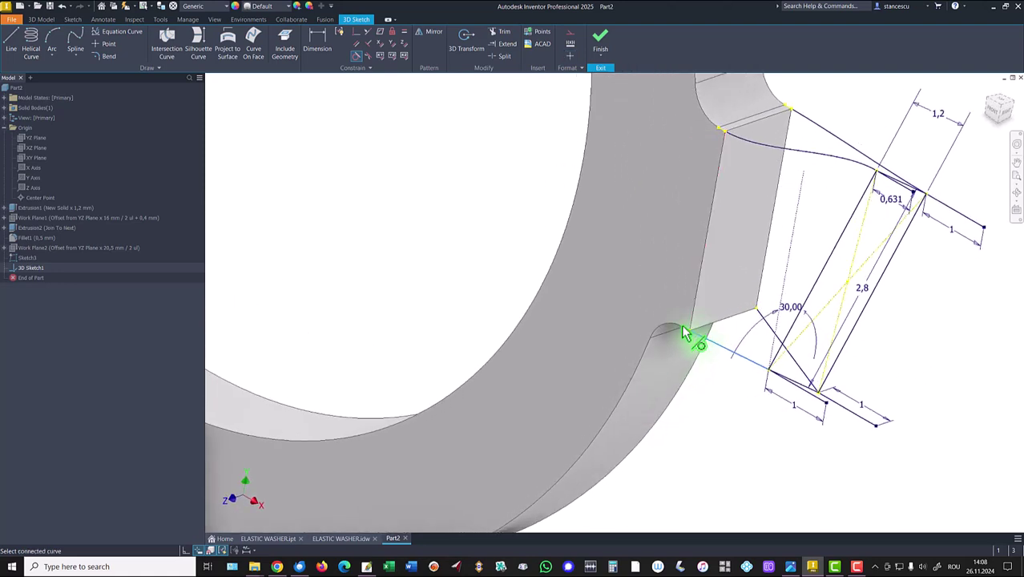
mouse_move(676, 359)
shift+middle_down()
mouse_move(696, 407)
mouse_move(659, 447)
mouse_move(670, 448)
mouse_move(726, 401)
mouse_move(731, 358)
mouse_move(757, 327)
mouse_move(745, 377)
mouse_move(842, 350)
mouse_move(817, 353)
mouse_move(773, 399)
mouse_move(661, 421)
mouse_move(663, 380)
mouse_move(699, 366)
mouse_move(747, 451)
shift+middle_up()
click(750, 449)
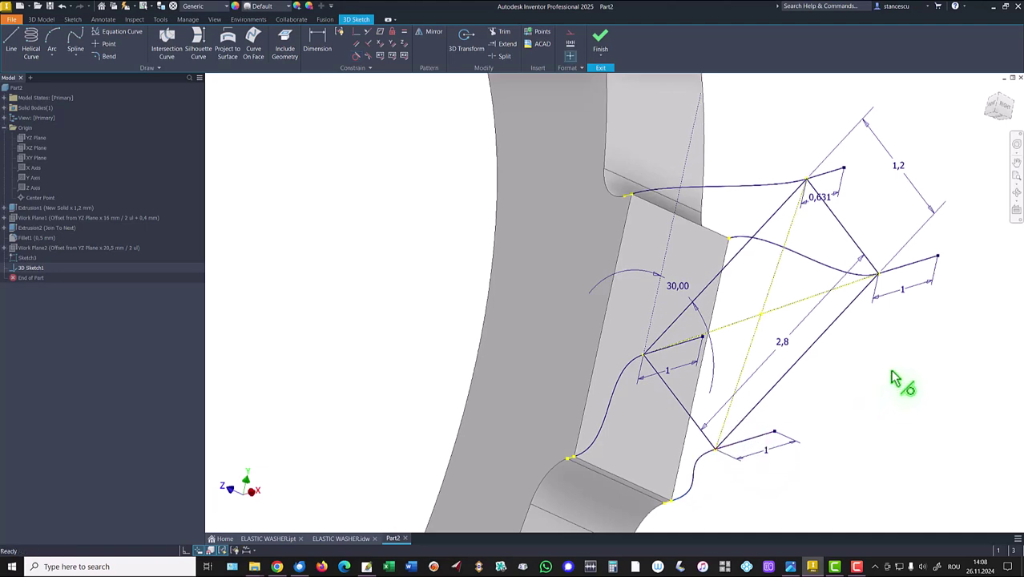
key(F6)
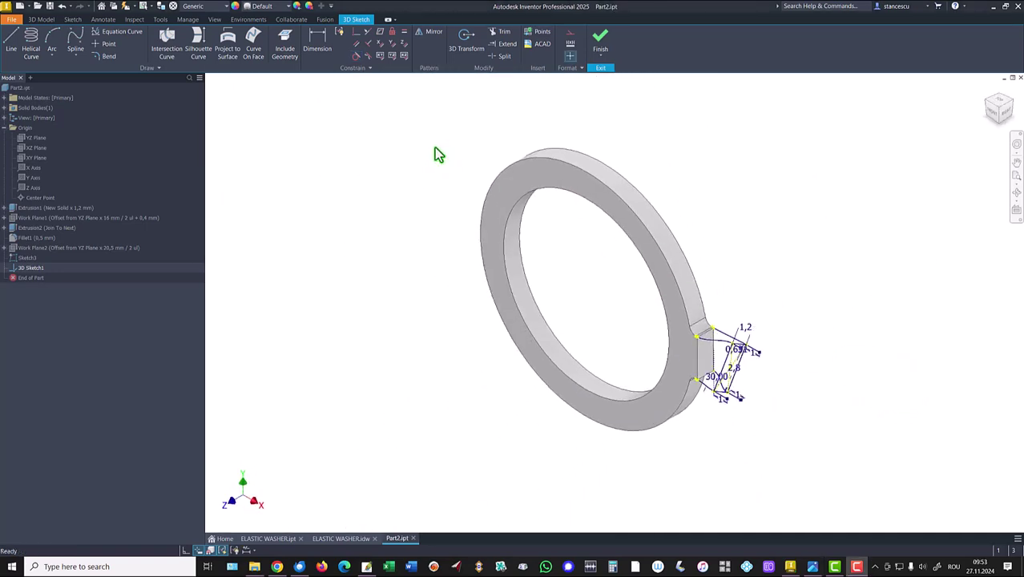
Step: Finish the 3D sketch and create a boundary patch from the four sides of the inclined rectangle
click(603, 45)
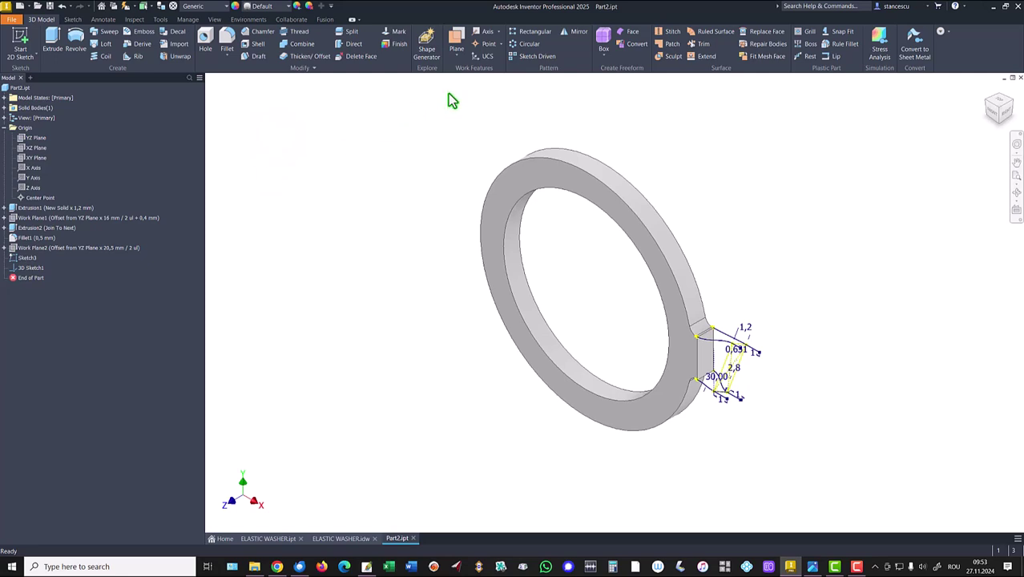
click(673, 45)
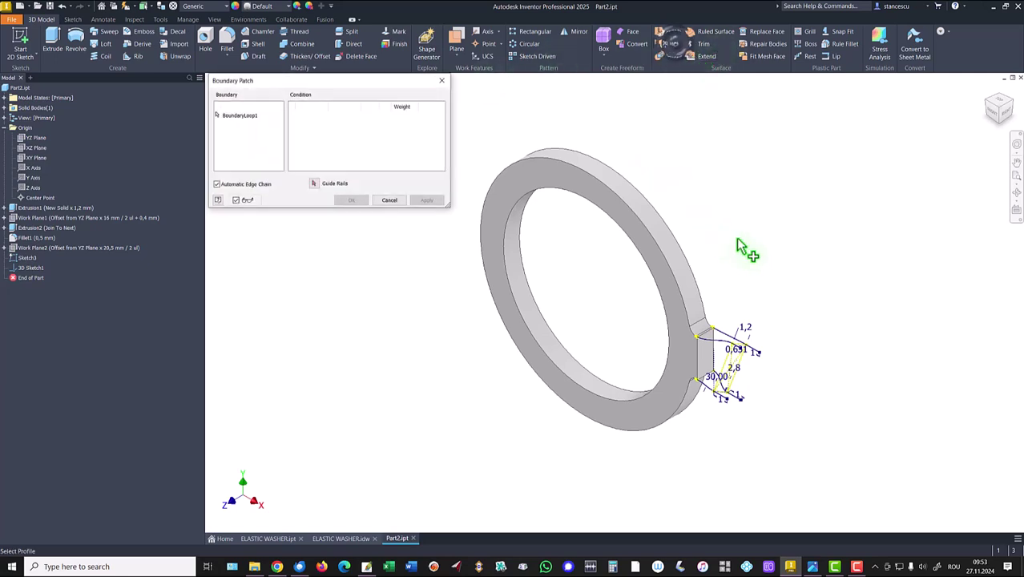
click(744, 367)
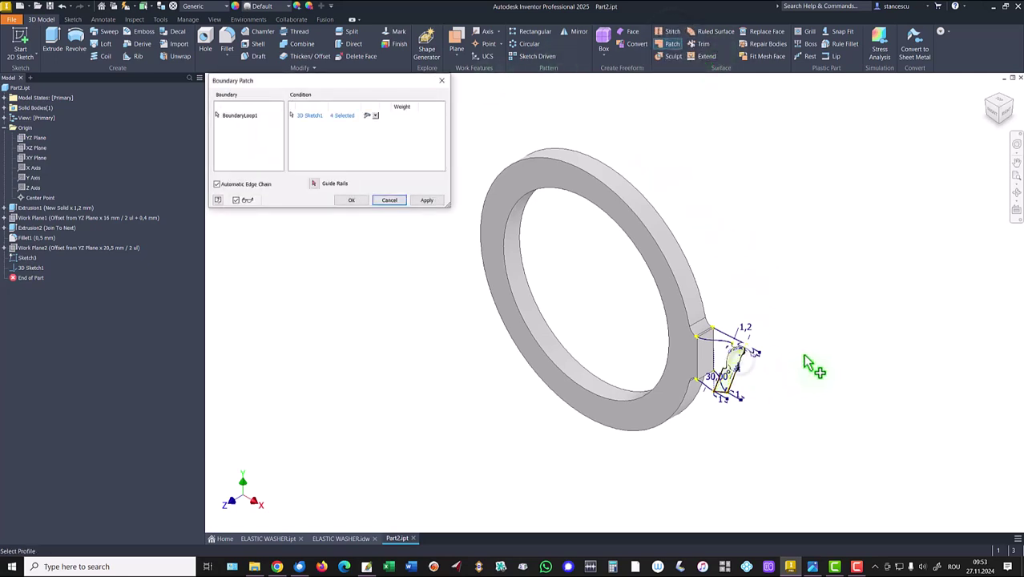
click(353, 200)
mouse_move(770, 379)
shift+middle_down()
mouse_move(727, 398)
mouse_move(634, 403)
mouse_move(419, 365)
mouse_move(507, 384)
mouse_move(716, 383)
mouse_move(869, 343)
shift+middle_up()
scroll(737, 382, up, 4)
key(F6)
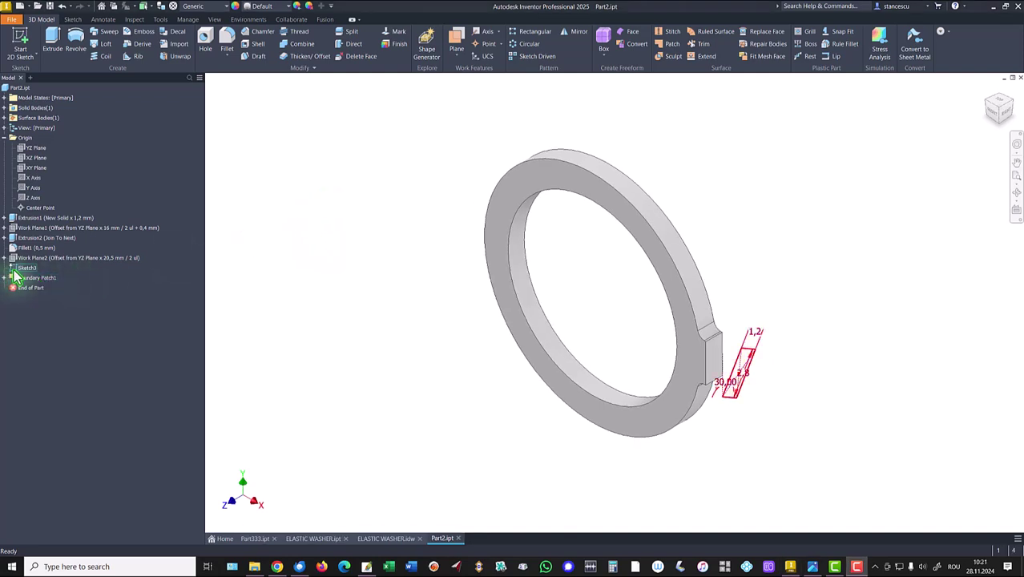
Step: Hide the inclined rectangle's sketch and start a new 3D sketch
right_click(18, 270)
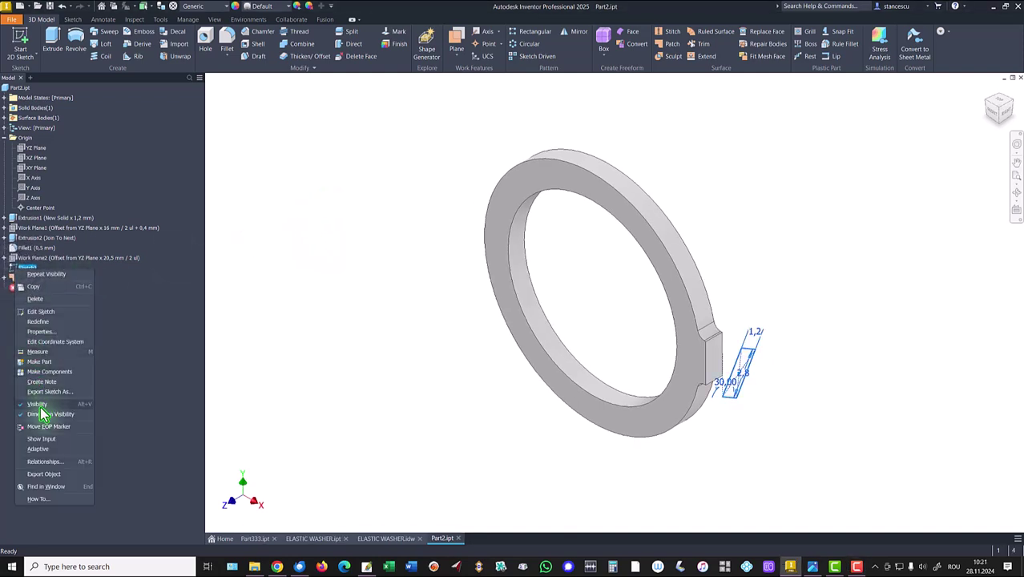
click(38, 405)
click(17, 57)
click(20, 65)
click(36, 97)
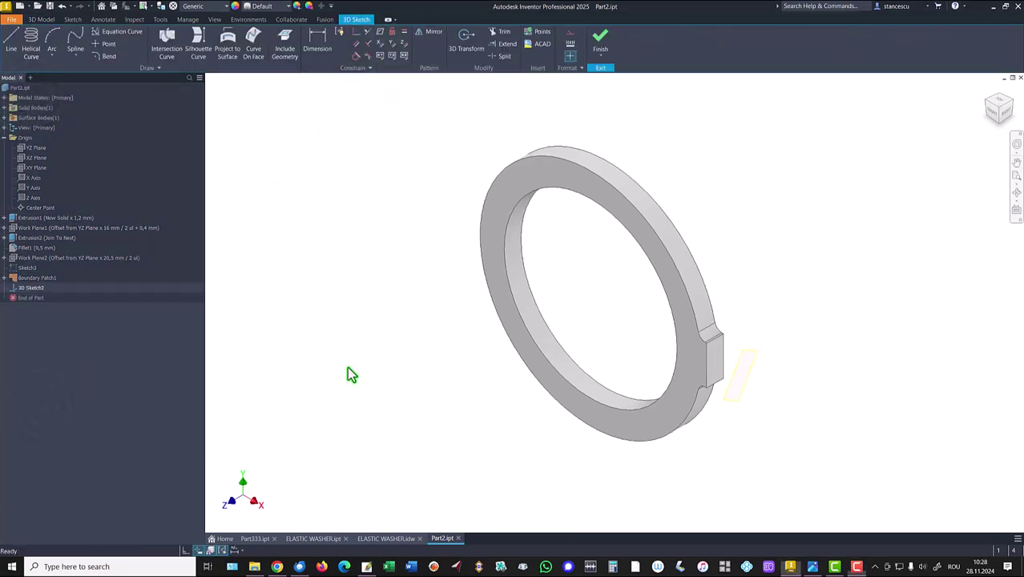
Step: Set the in-canvas color scheme to High Contrast in the application options
key(alt)
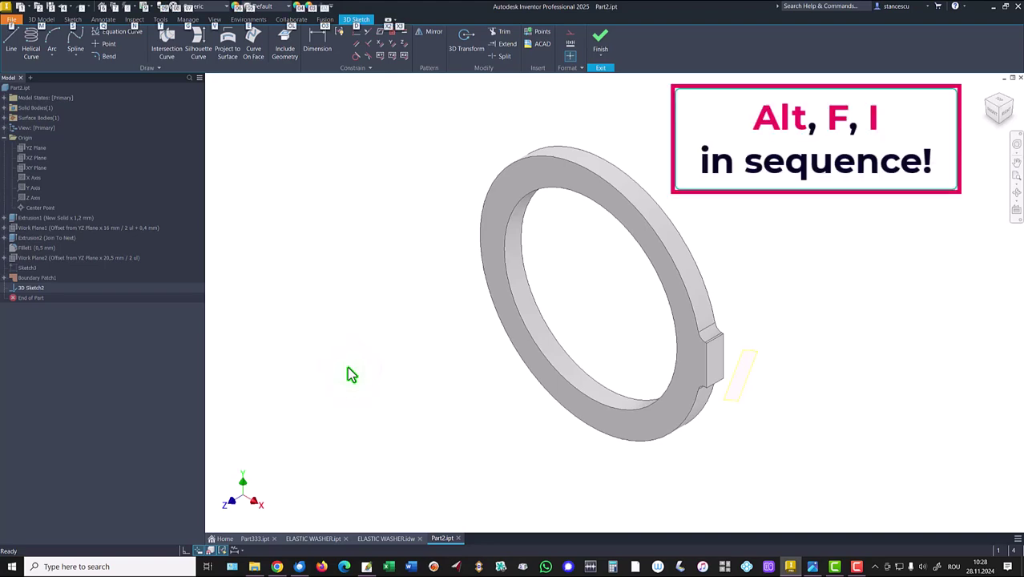
key(f)
key(i)
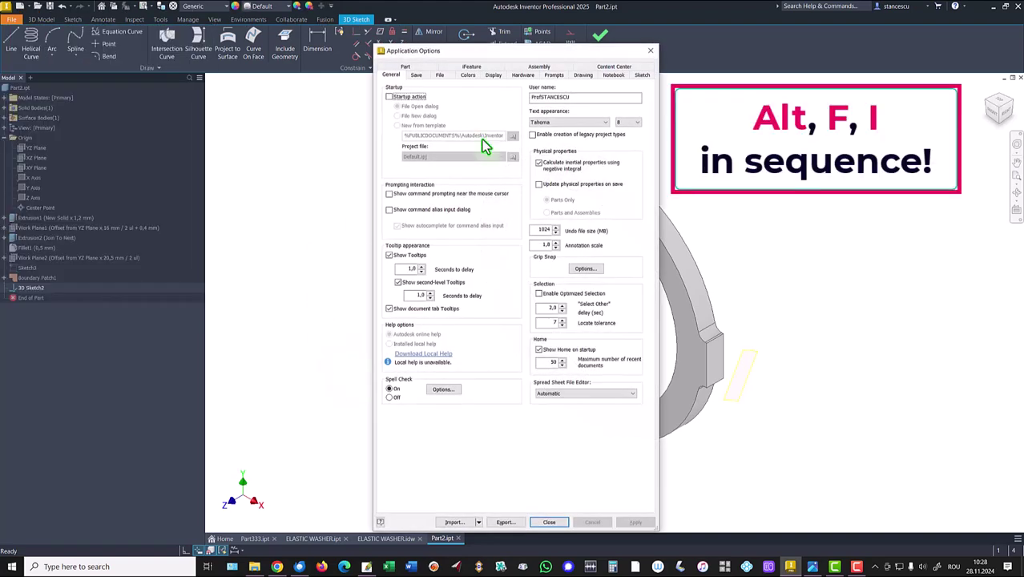
click(472, 76)
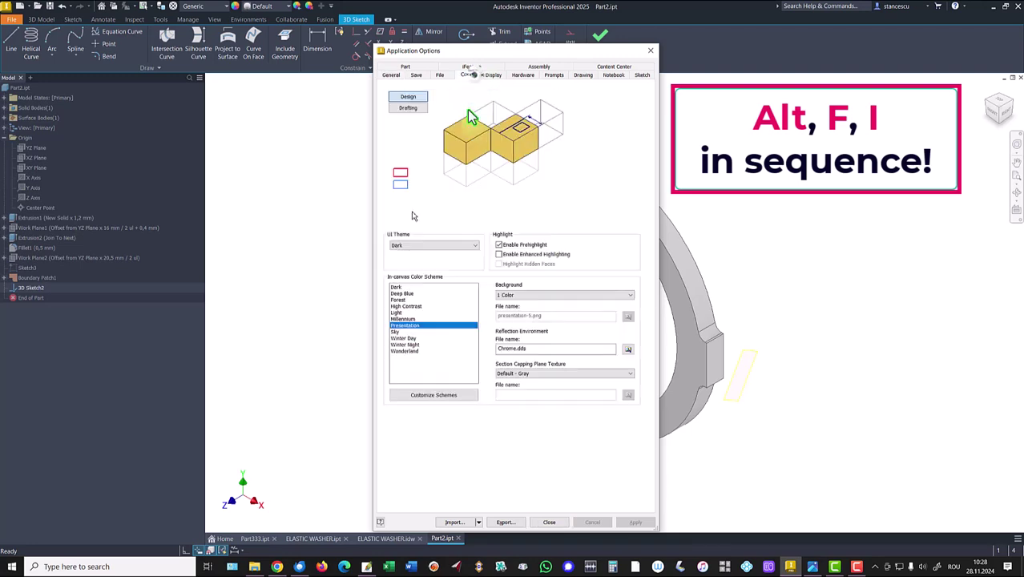
click(407, 307)
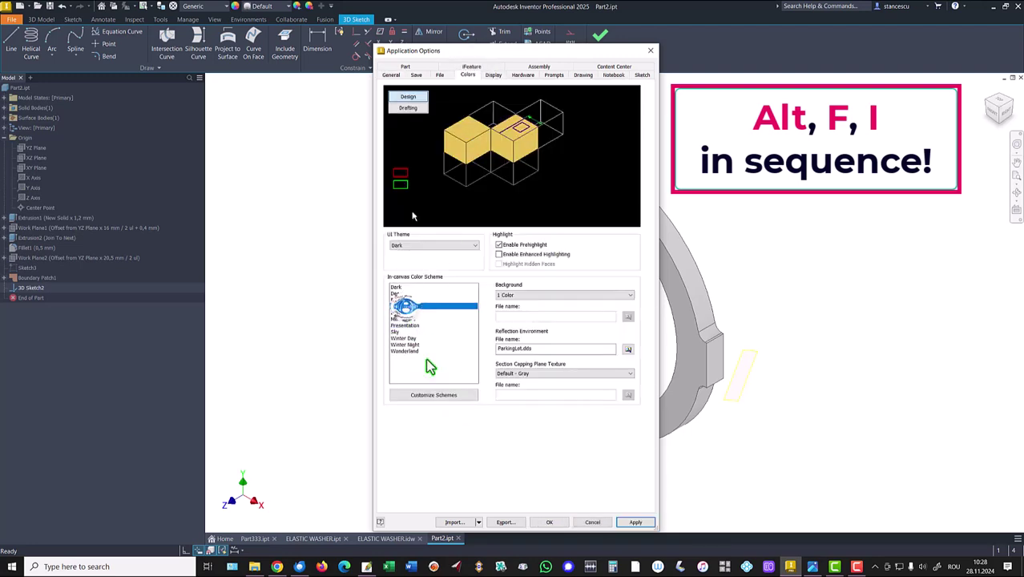
click(553, 523)
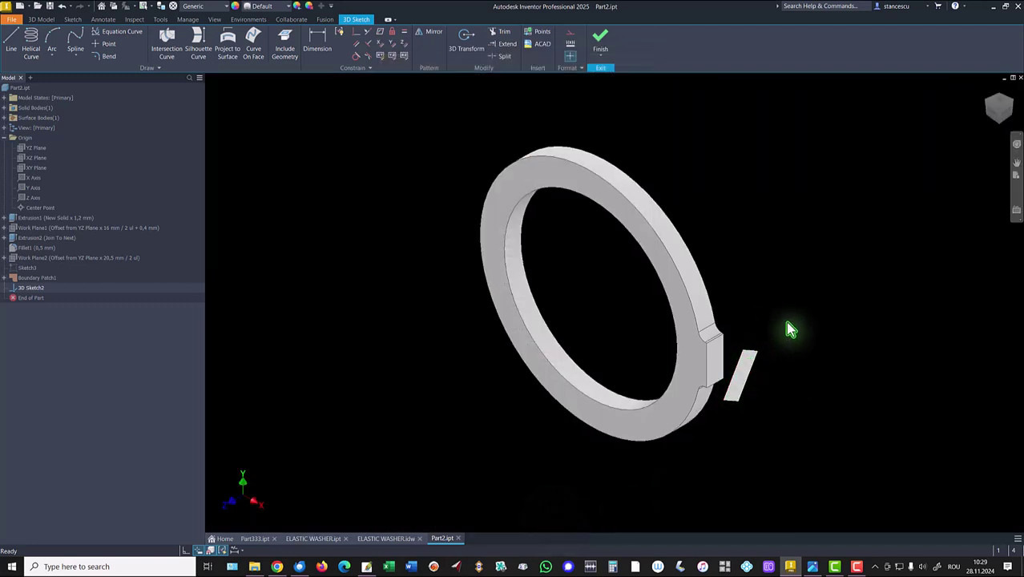
Step: Include the four edges of the inclined rectangular patch as geometry in the 3D sketch
scroll(779, 389, up, 2)
scroll(802, 391, up, 3)
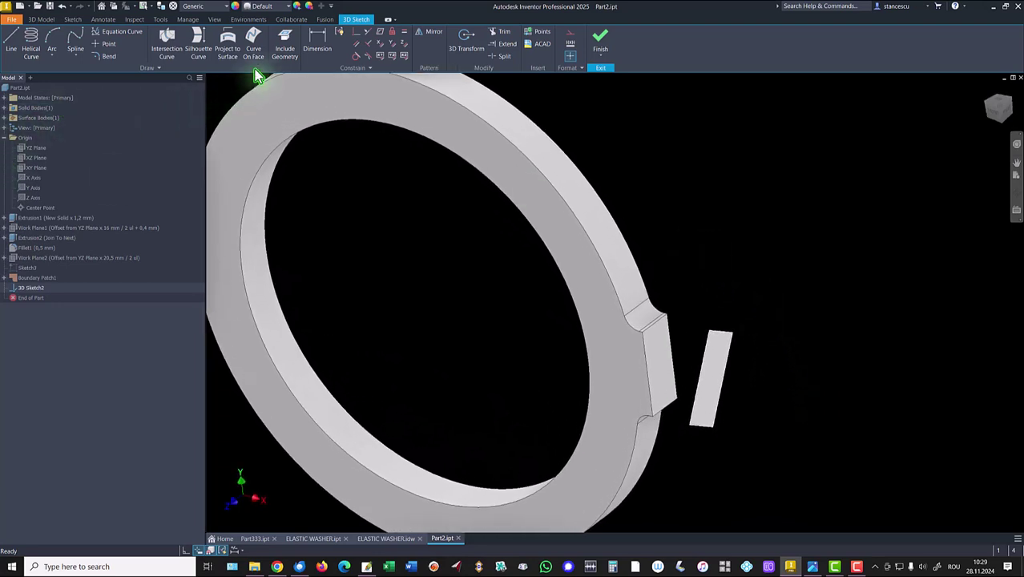
click(285, 51)
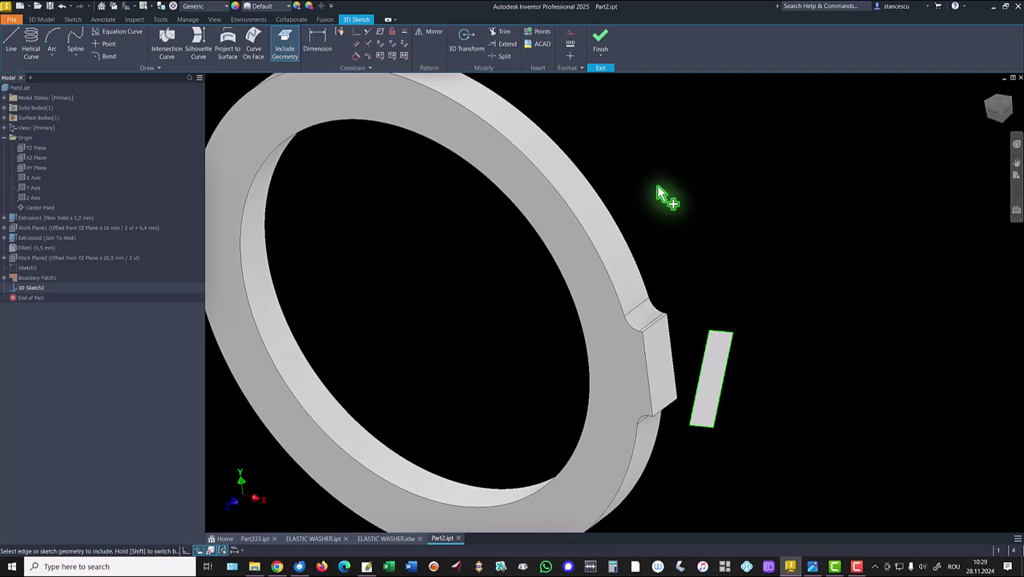
key(Escape)
Step: Draw an interpolation spline from the tooth block's upper front corner to the rectangular patch's upper front corner
key(F6)
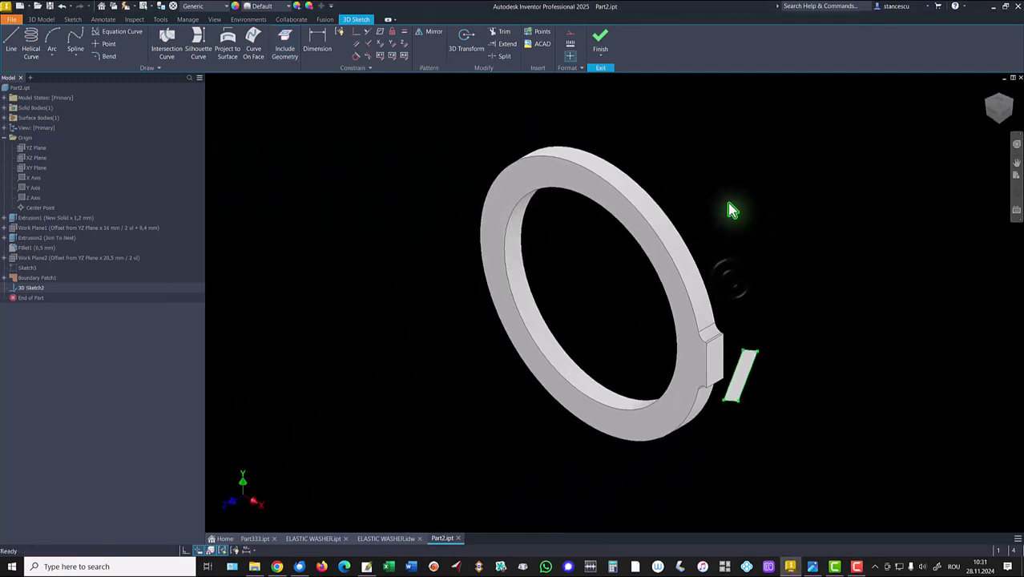
click(75, 64)
click(90, 98)
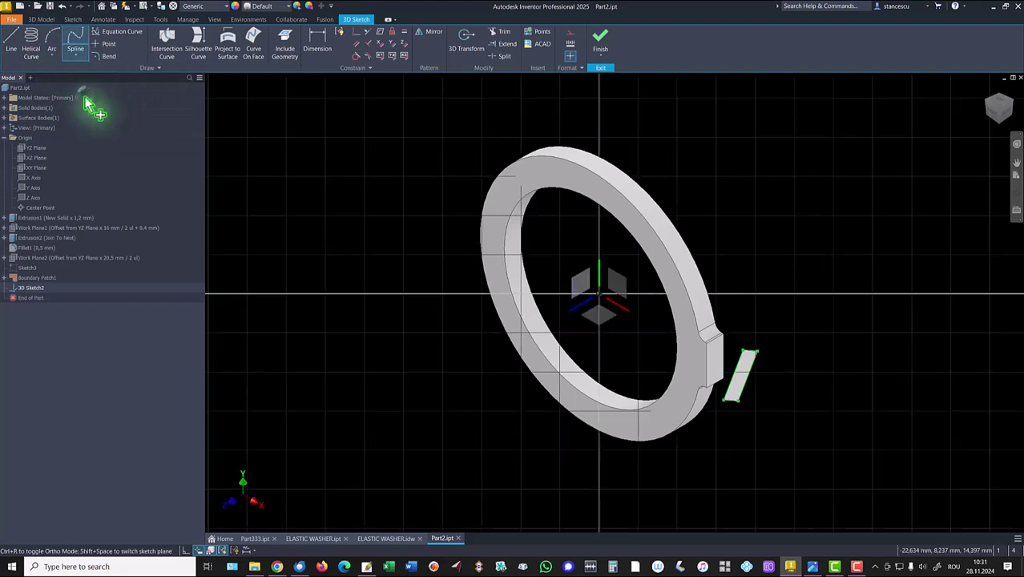
scroll(786, 345, up, 6)
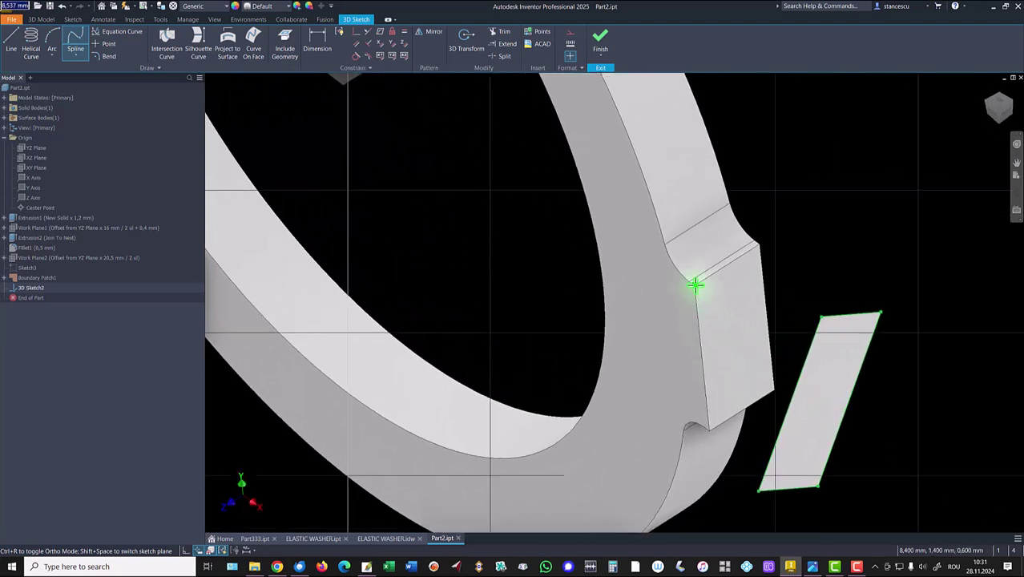
click(695, 286)
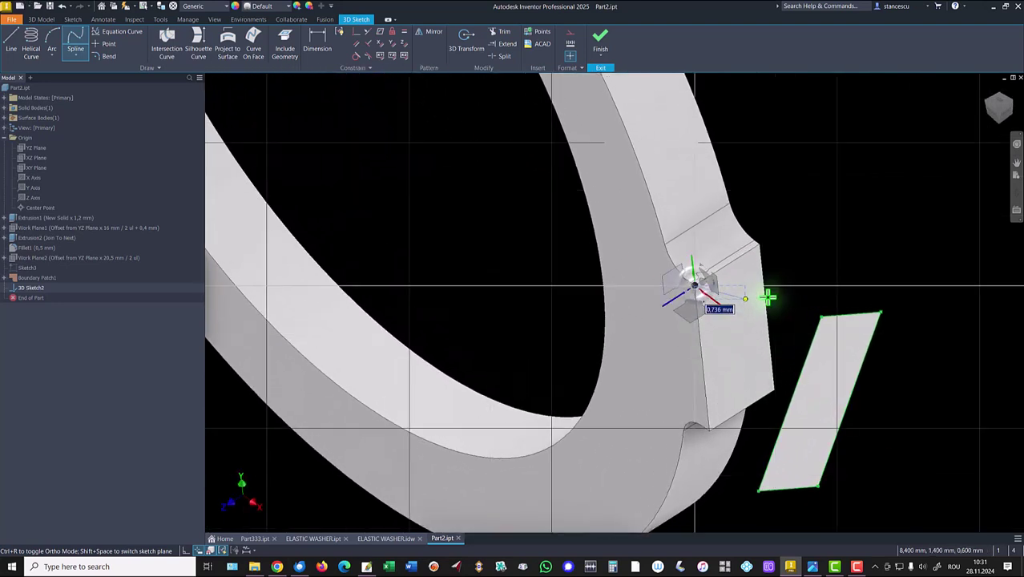
click(820, 318)
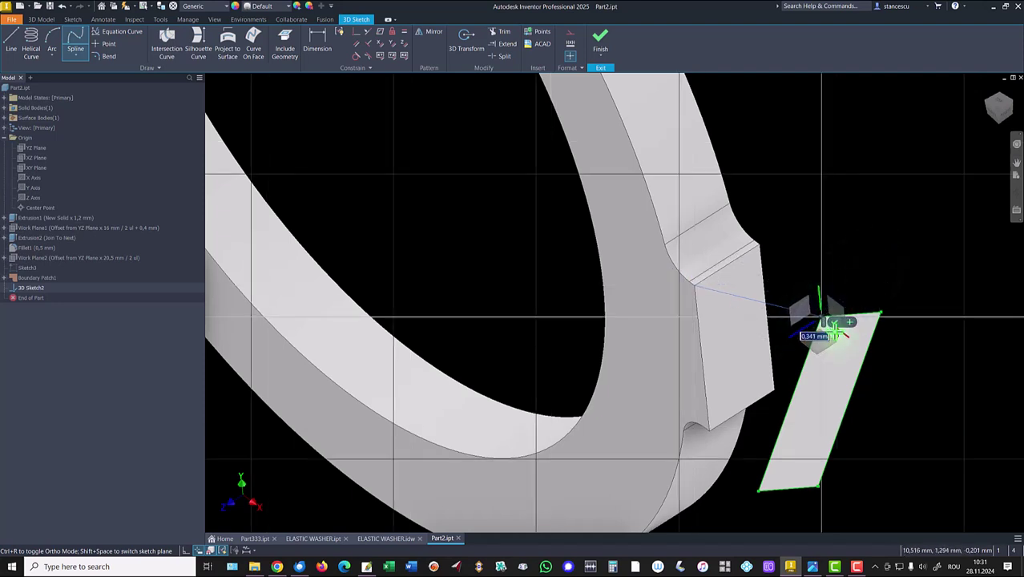
click(838, 322)
key(Escape)
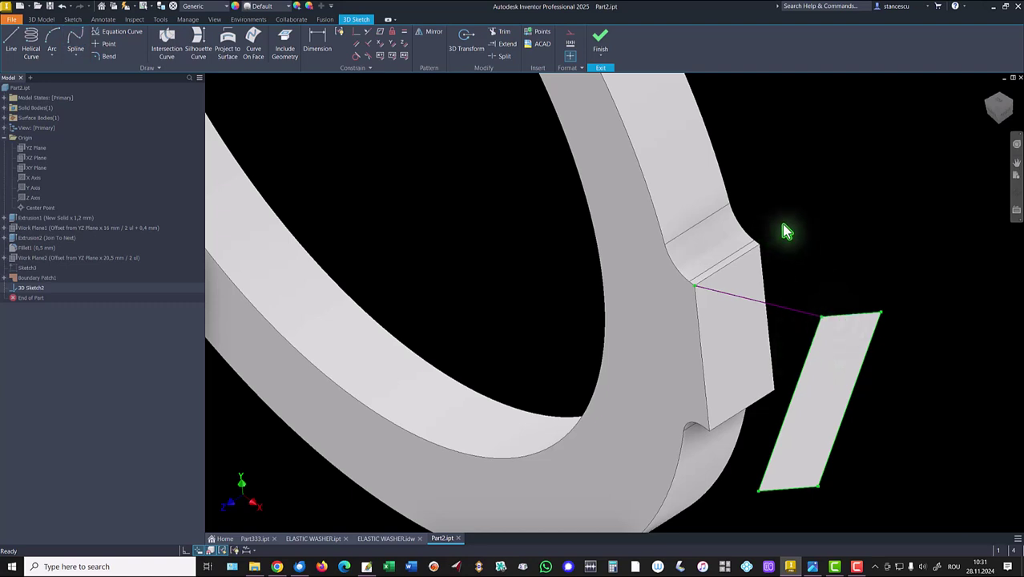
Step: Draw an interpolation spline from the tooth block's upper rear corner to the rectangular patch's upper rear corner
key(Return)
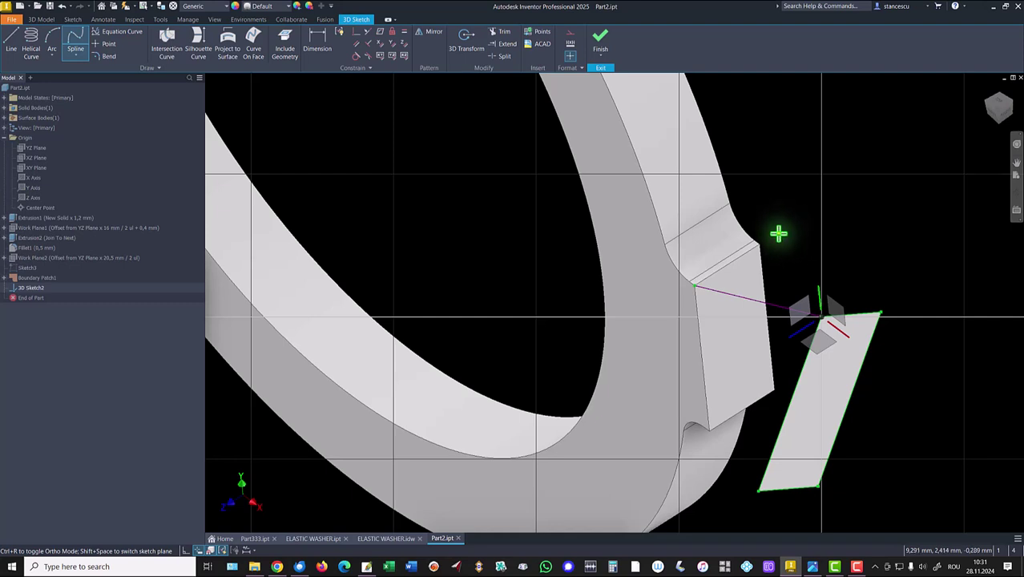
click(759, 246)
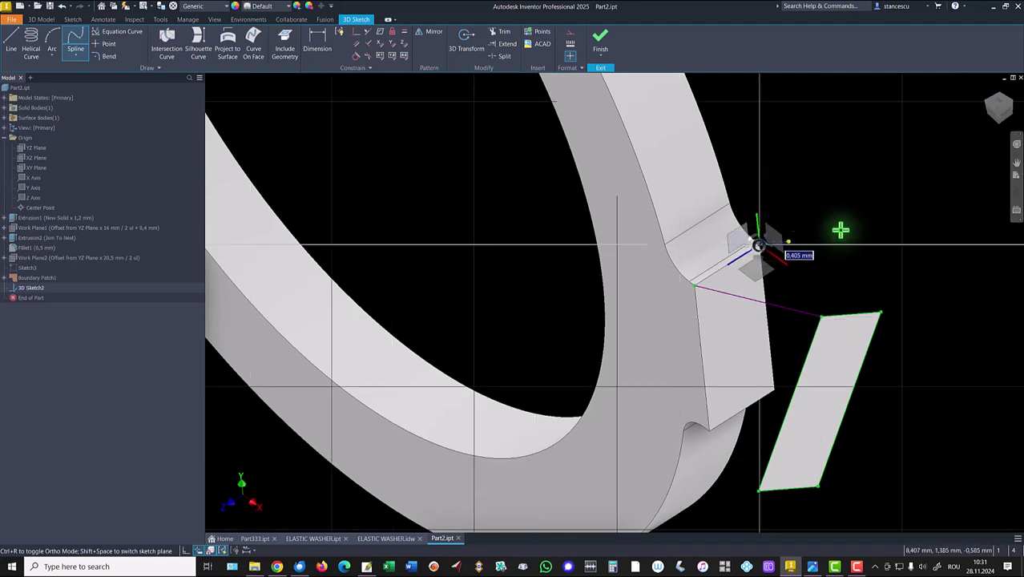
click(881, 313)
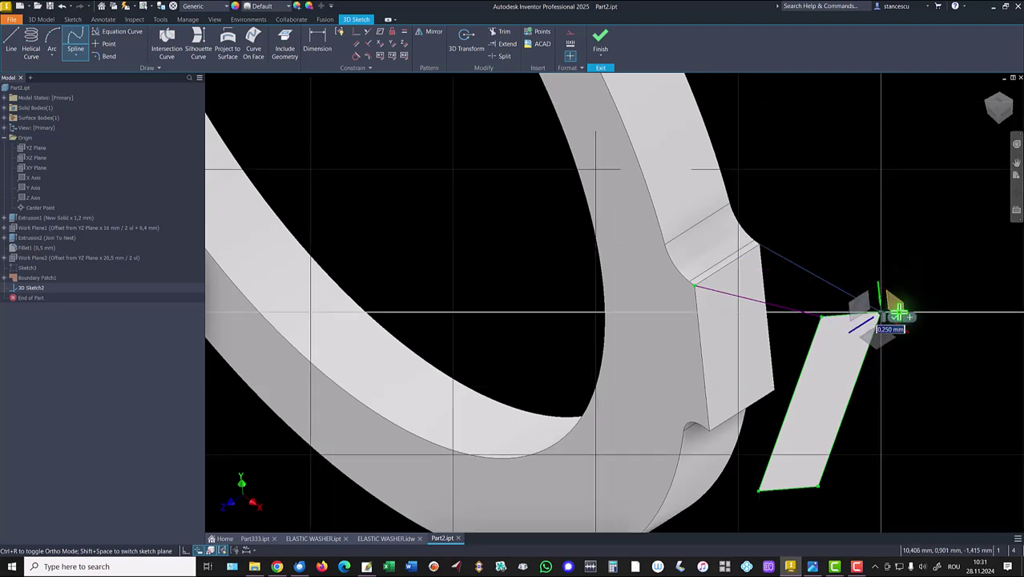
click(897, 318)
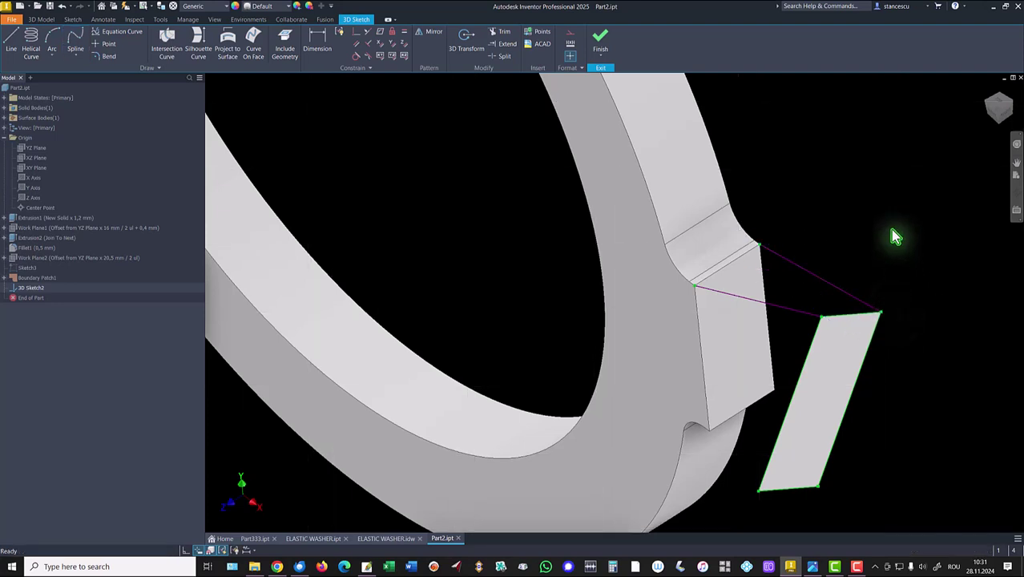
Step: Draw an interpolation spline from the tooth block's lower front corner to the rectangular patch's lower front corner
click(708, 433)
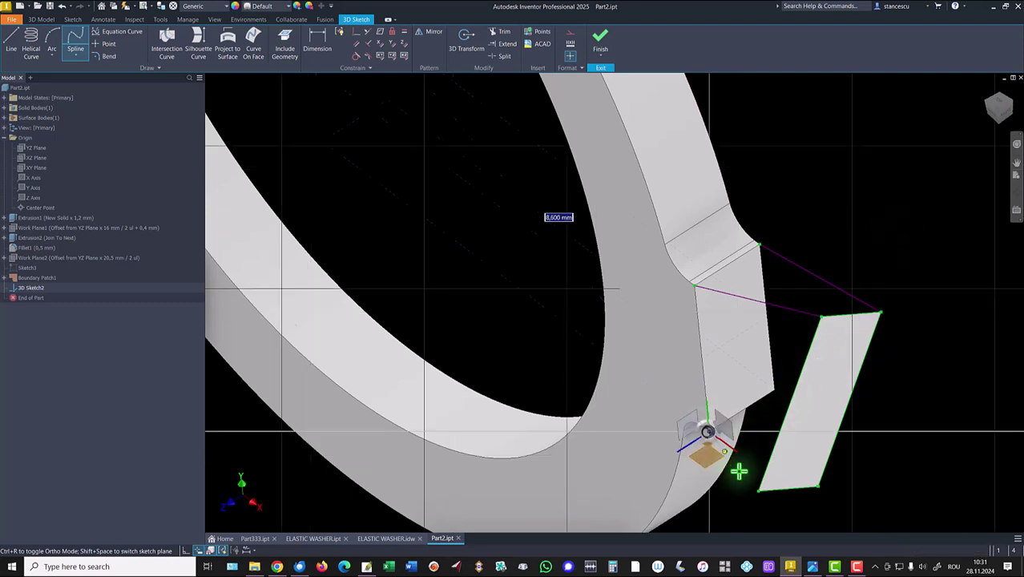
click(758, 491)
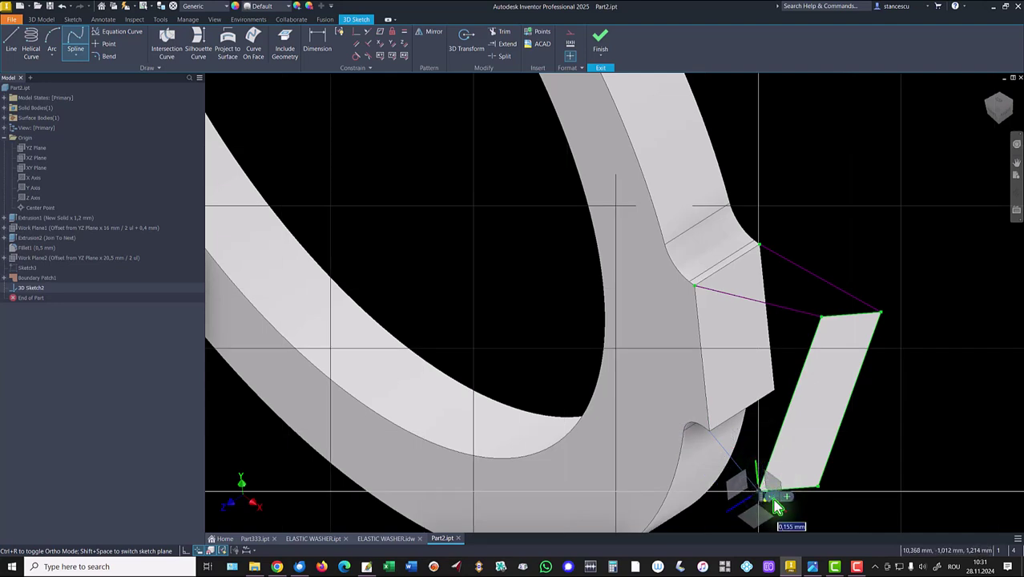
key(Escape)
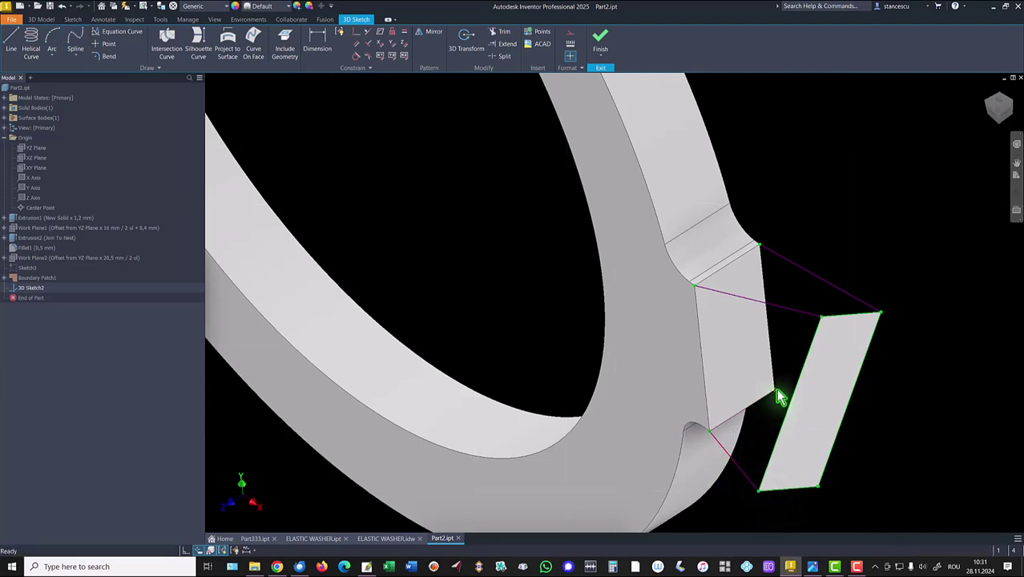
Step: Draw an interpolation spline from the tooth block's lower rear corner to the rectangular patch's lower rear corner
key(Return)
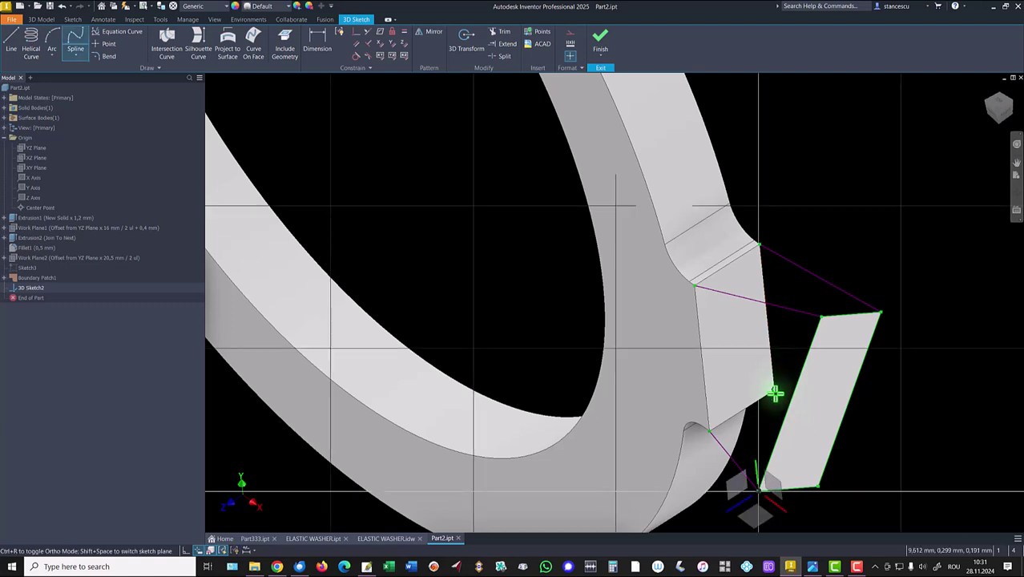
click(775, 393)
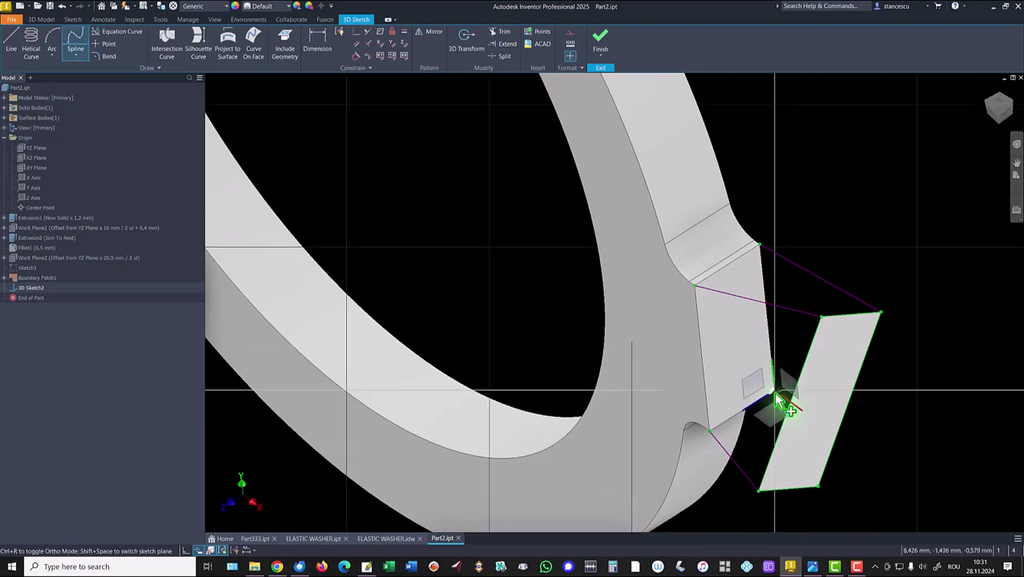
click(819, 489)
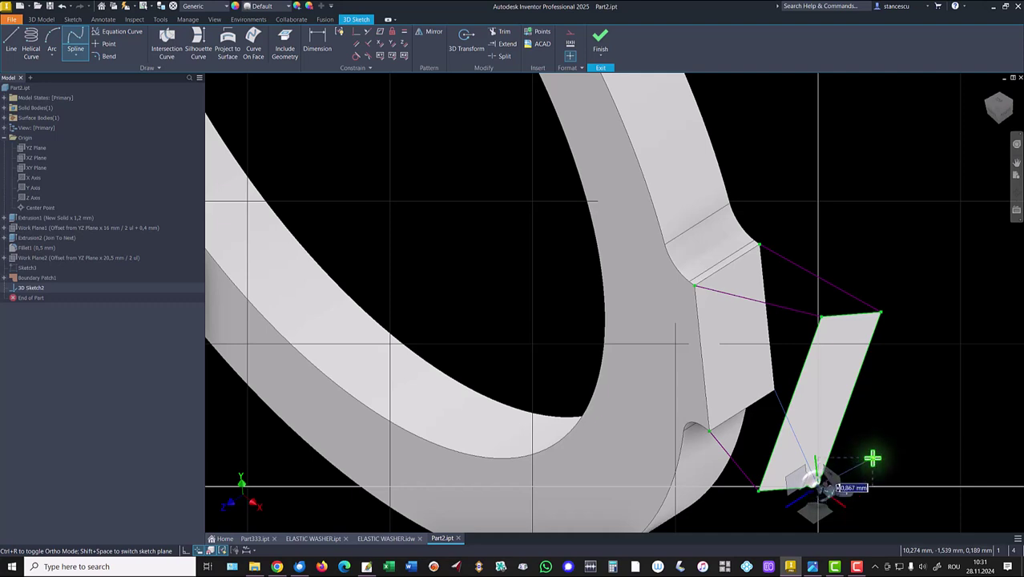
click(836, 500)
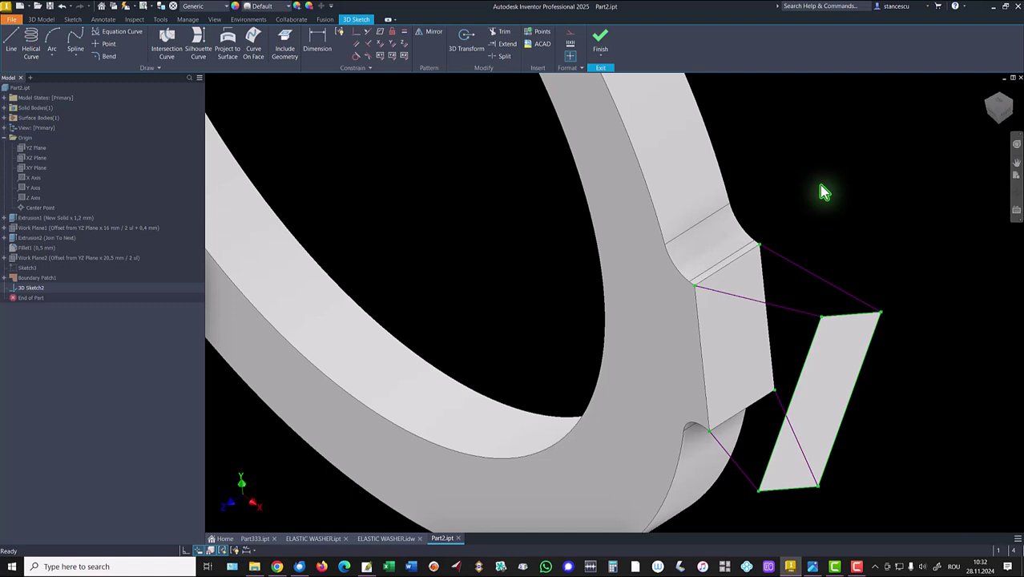
Step: Make the upper rear spline tangent to the adjoining fillet edge at the tooth block
click(356, 56)
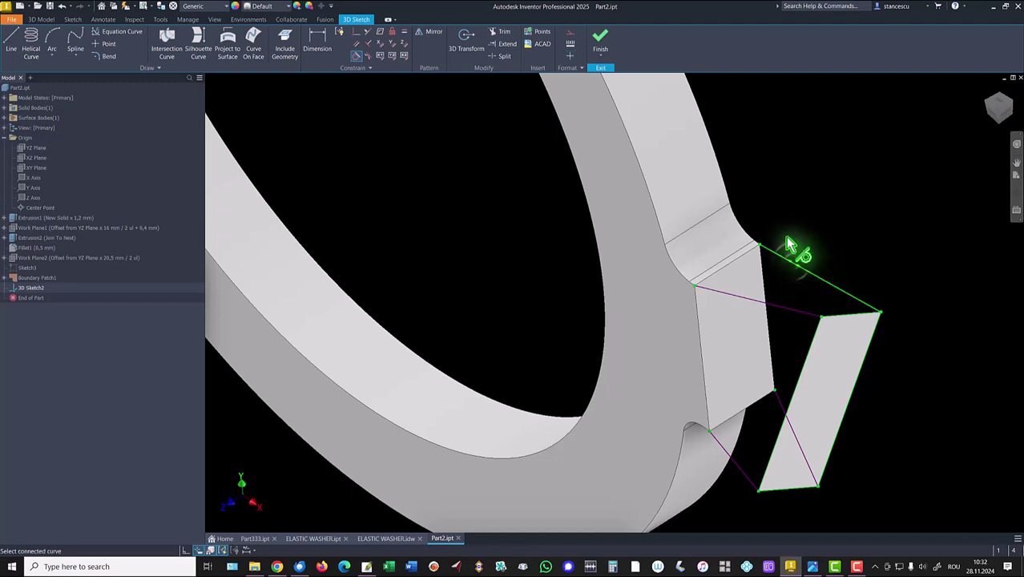
scroll(787, 245, up, 2)
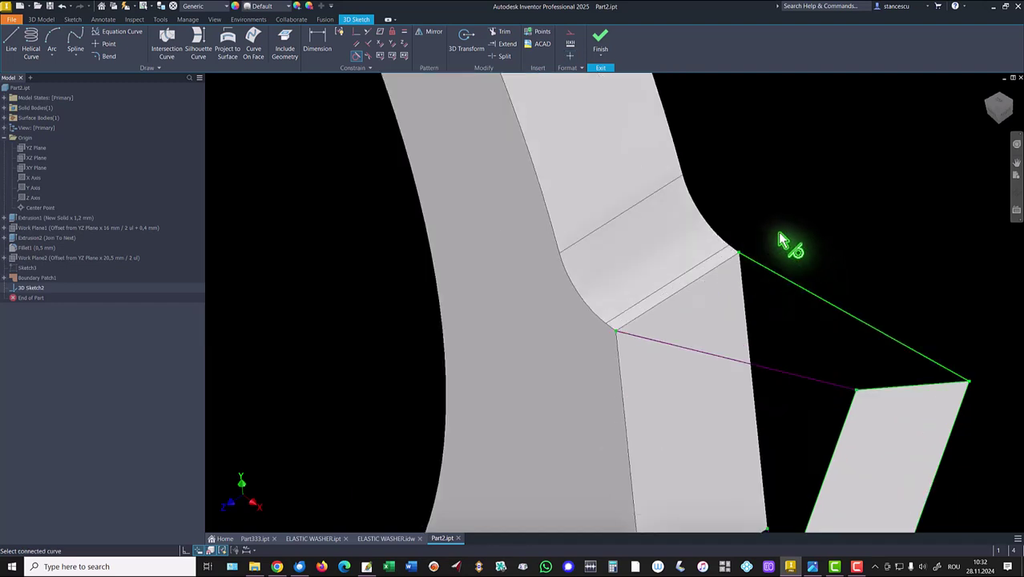
click(734, 250)
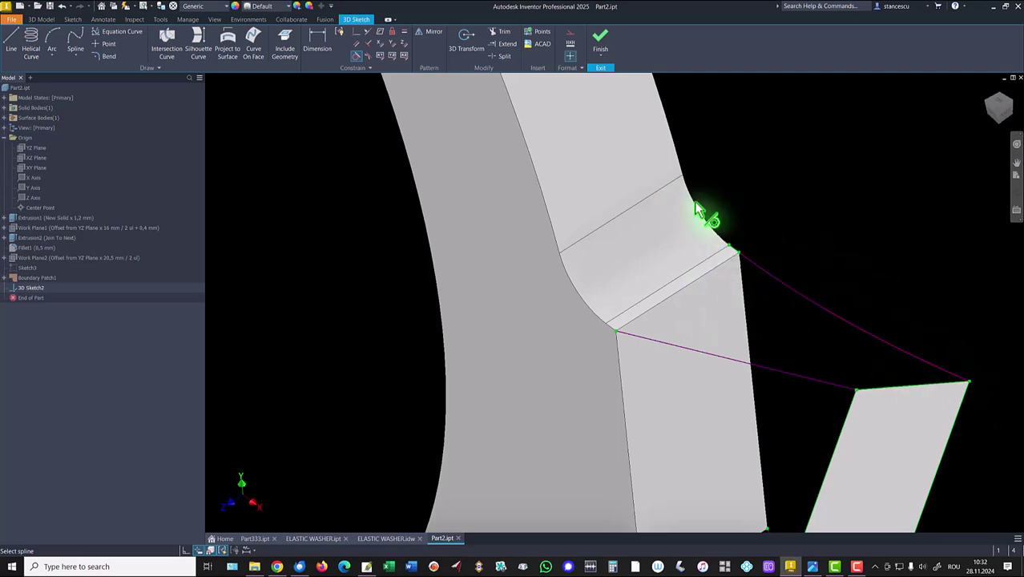
middle_drag(862, 268, 661, 113)
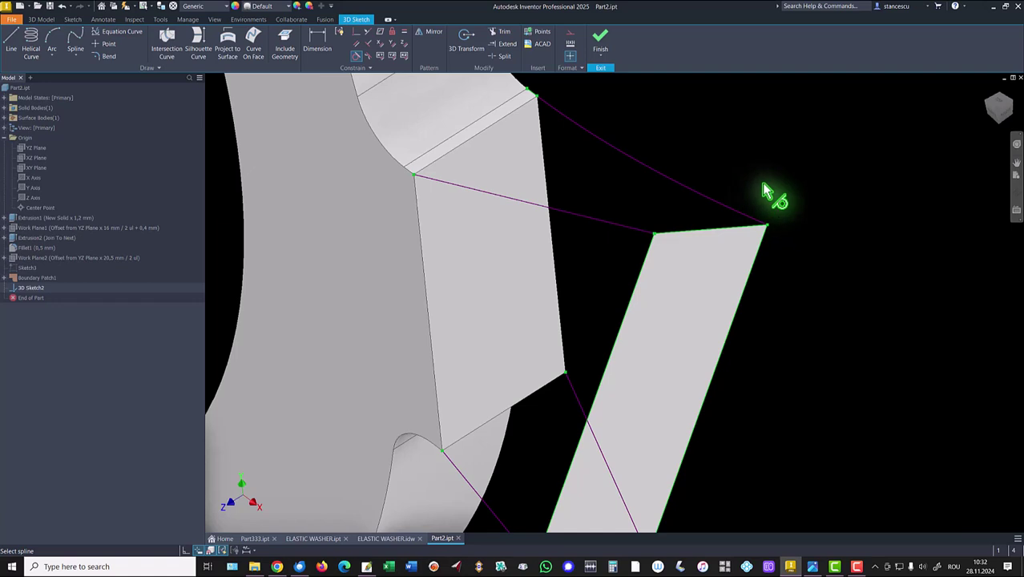
key(Escape)
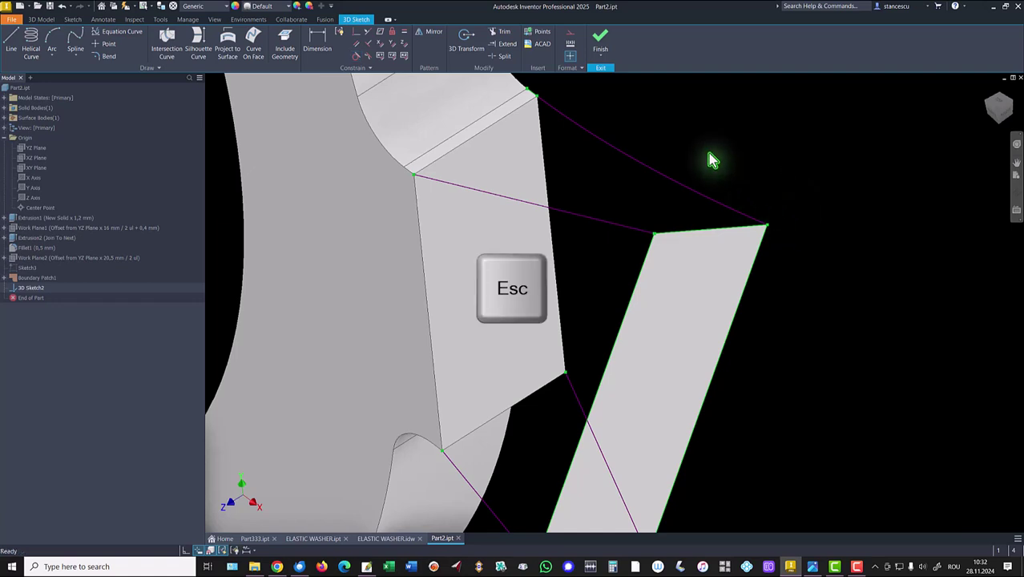
Step: Draw a 1 mm 3D line outward along the X direction from the rectangular patch's upper rear corner
click(14, 42)
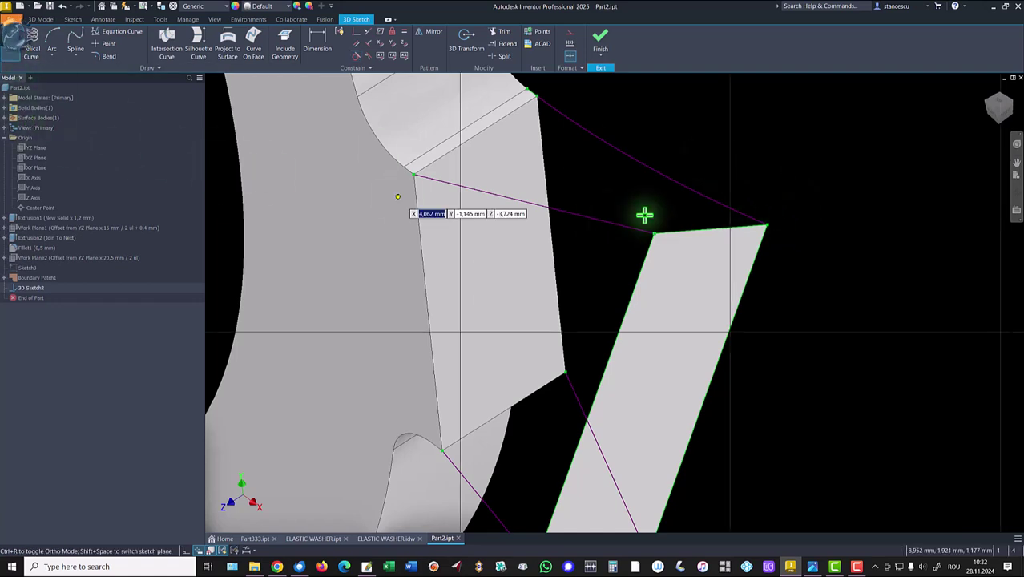
click(767, 227)
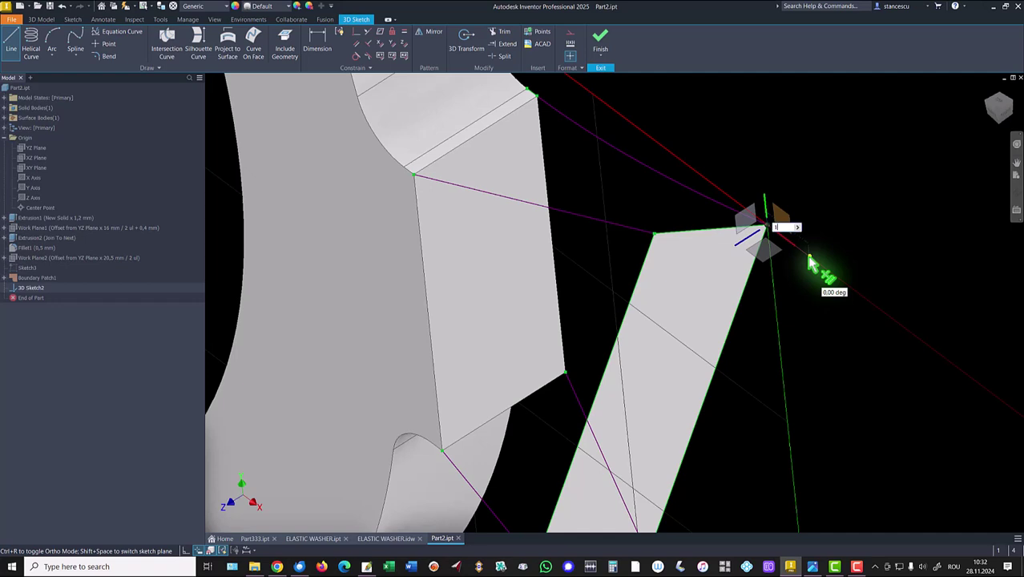
text(1)
key(Return)
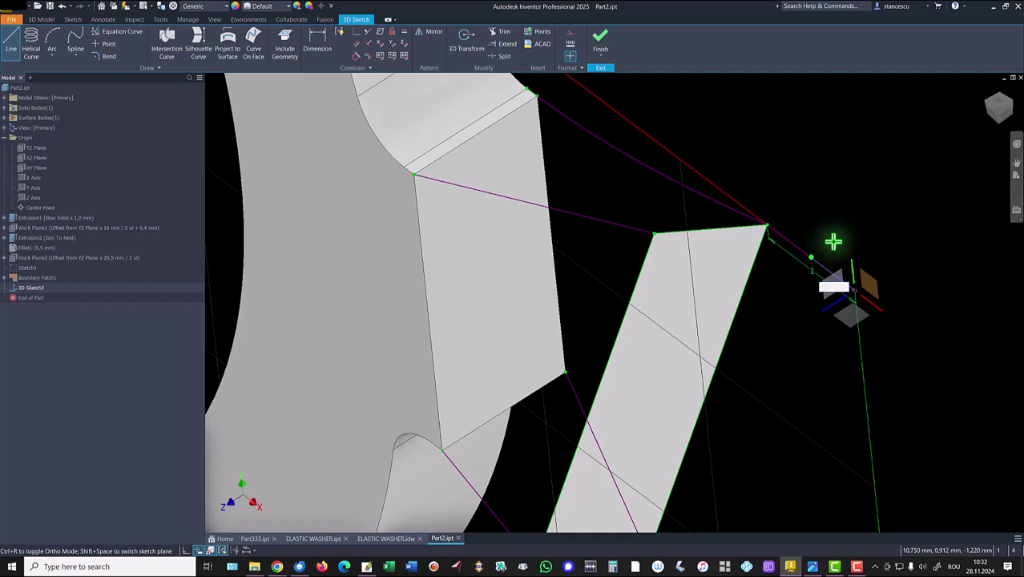
Step: Draw a separate line about 0.41 mm long along the X direction from the patch's upper front corner
right_click(892, 260)
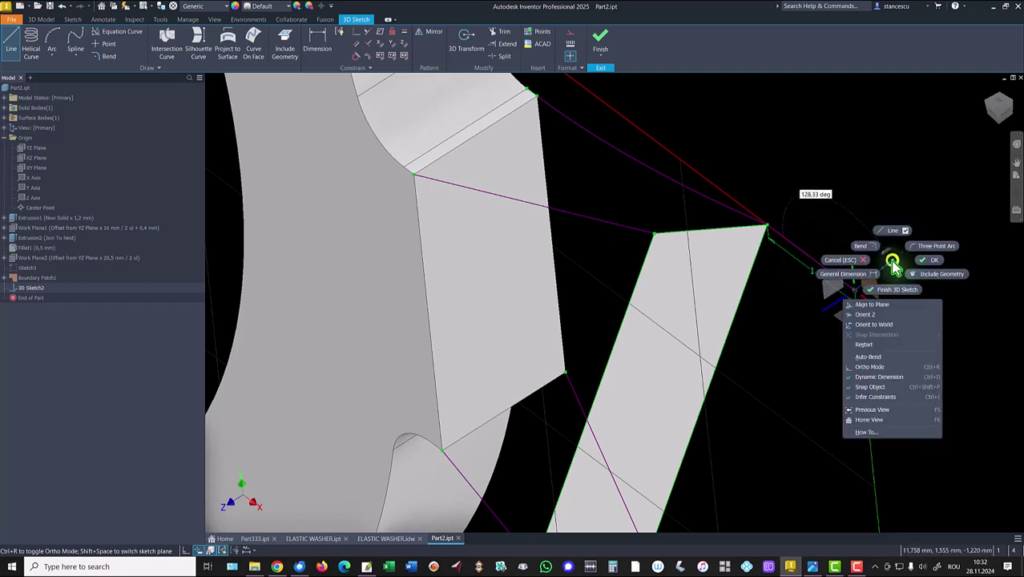
click(867, 345)
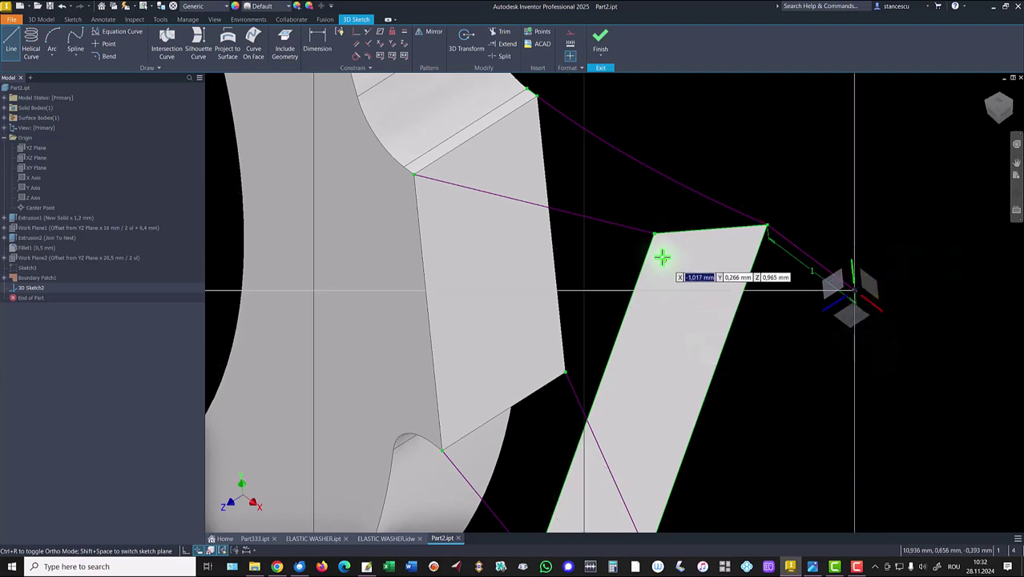
click(656, 234)
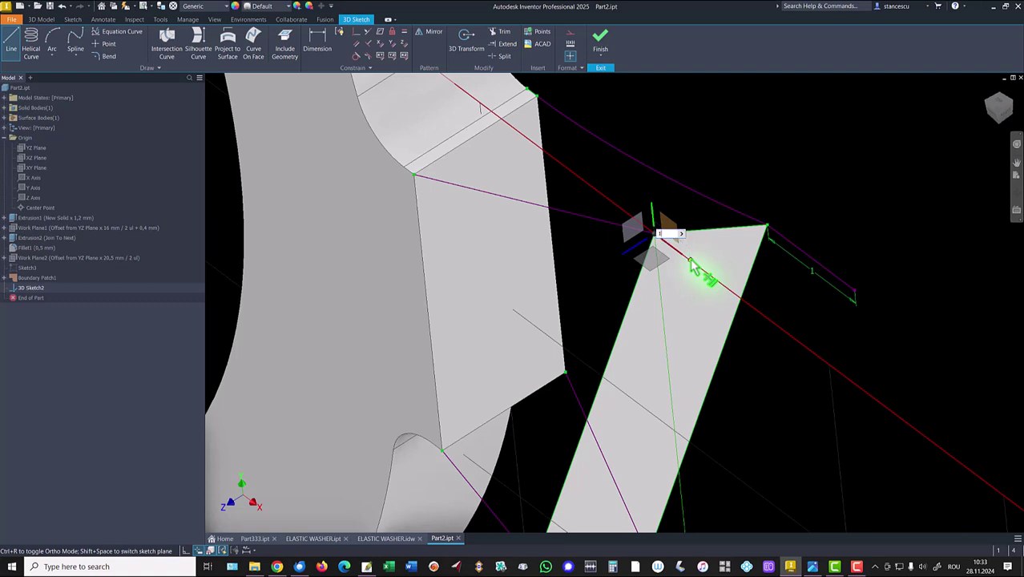
key(Return)
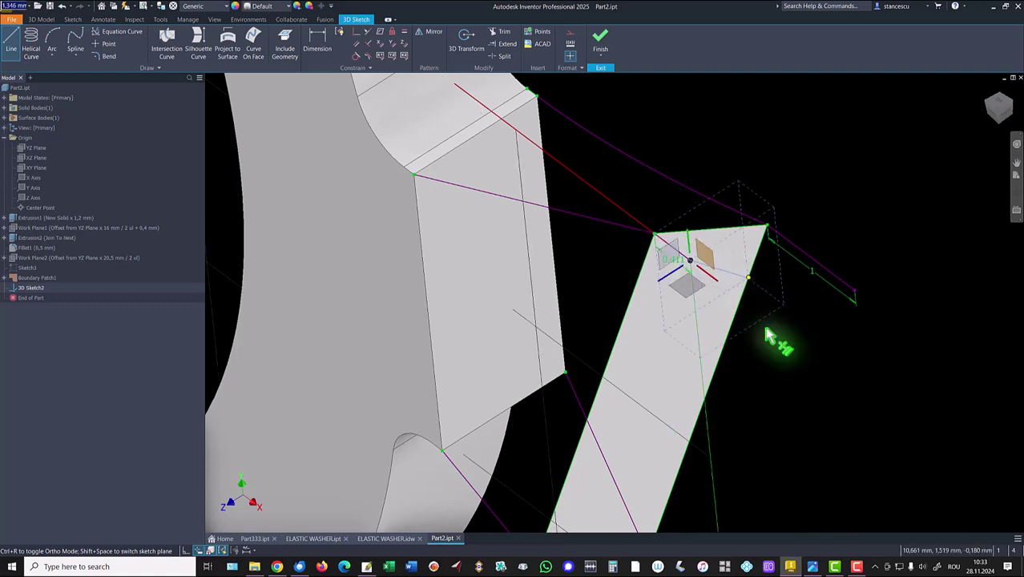
Step: Draw a separate 1 mm line outward along the X direction from the patch's lower rear corner
middle_drag(766, 349, 833, 190)
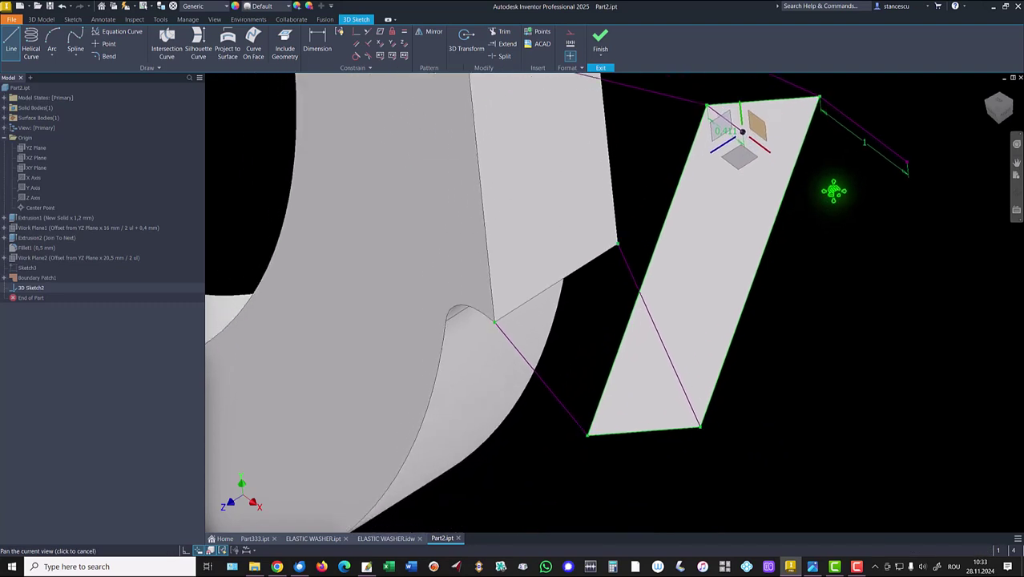
right_click(811, 281)
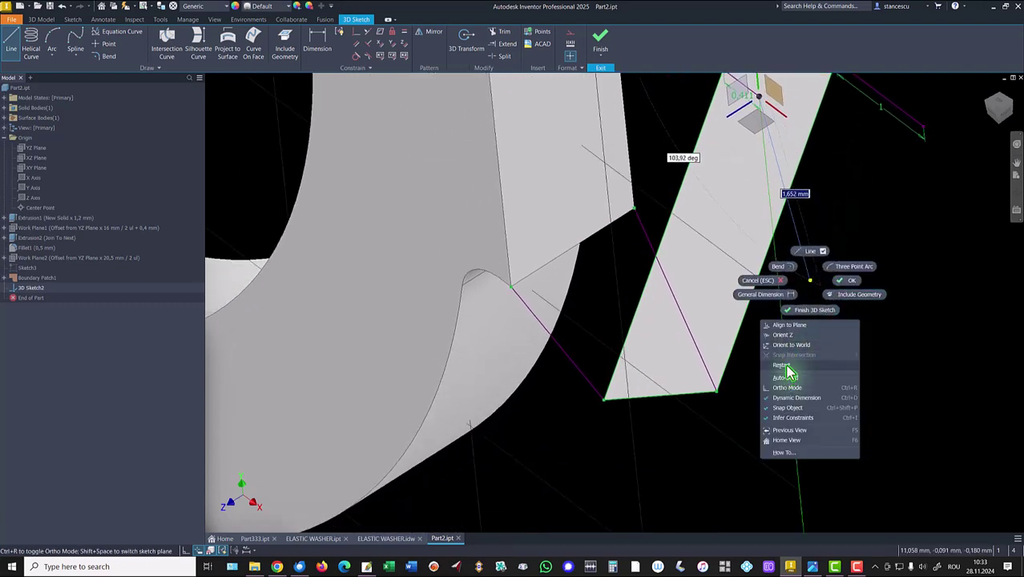
click(783, 366)
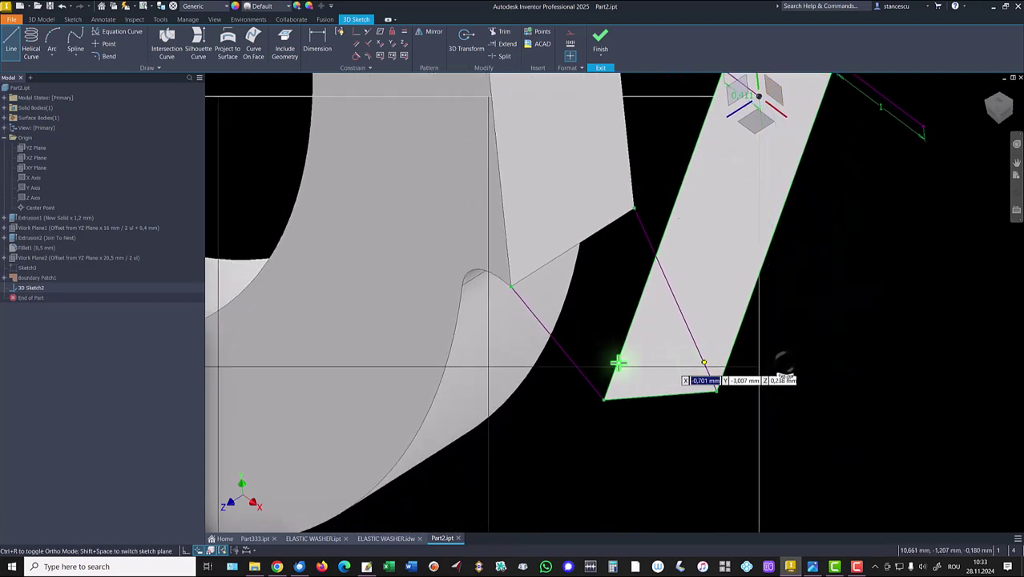
click(718, 392)
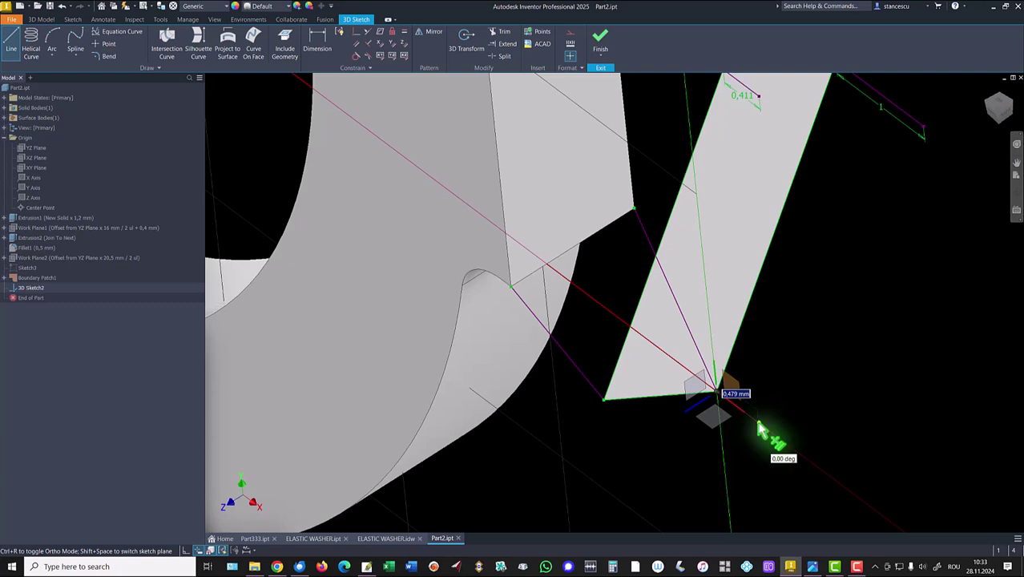
key(Return)
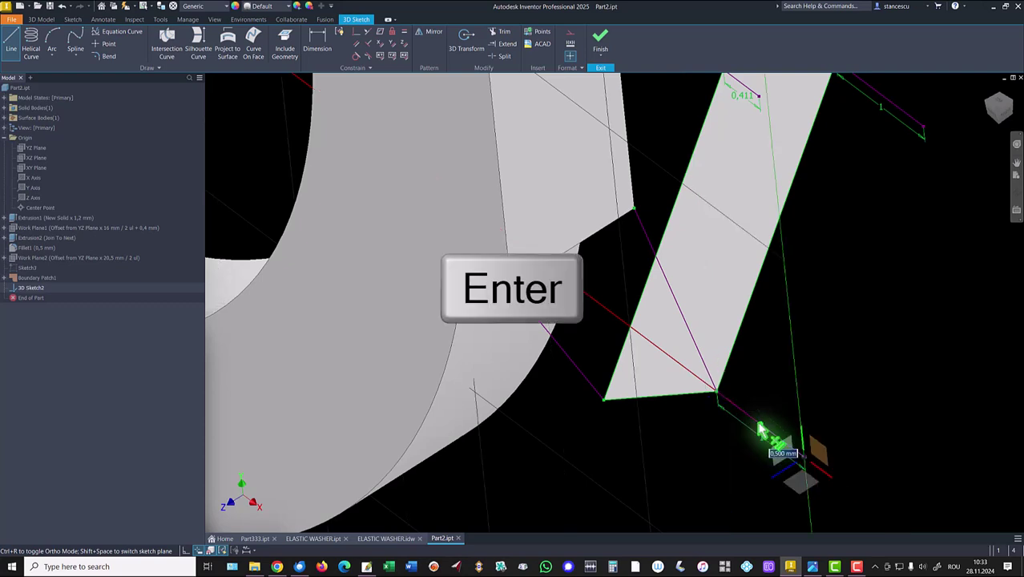
Step: Draw a separate 1 mm line outward along the X direction from the patch's lower front corner
right_click(838, 281)
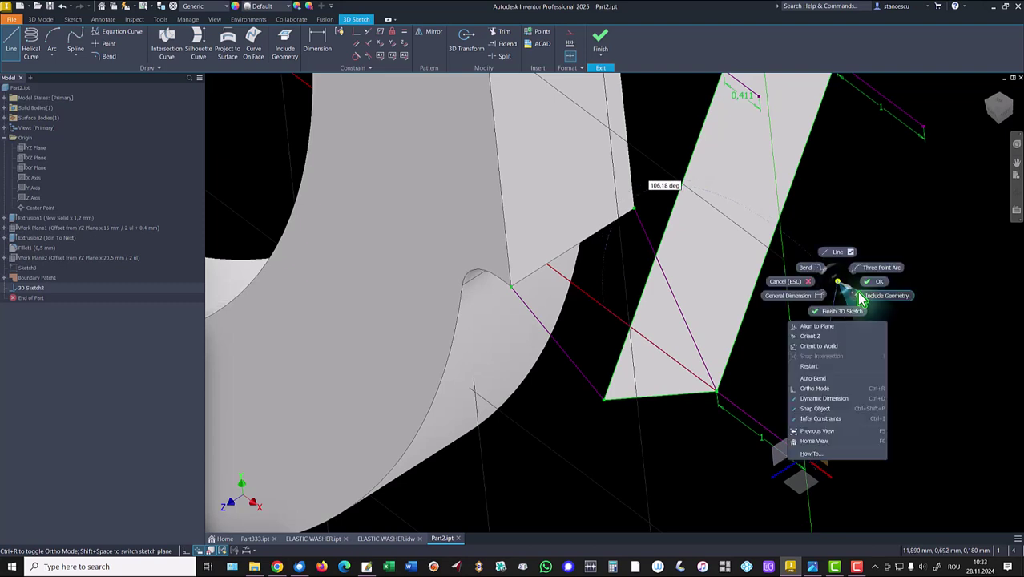
click(809, 367)
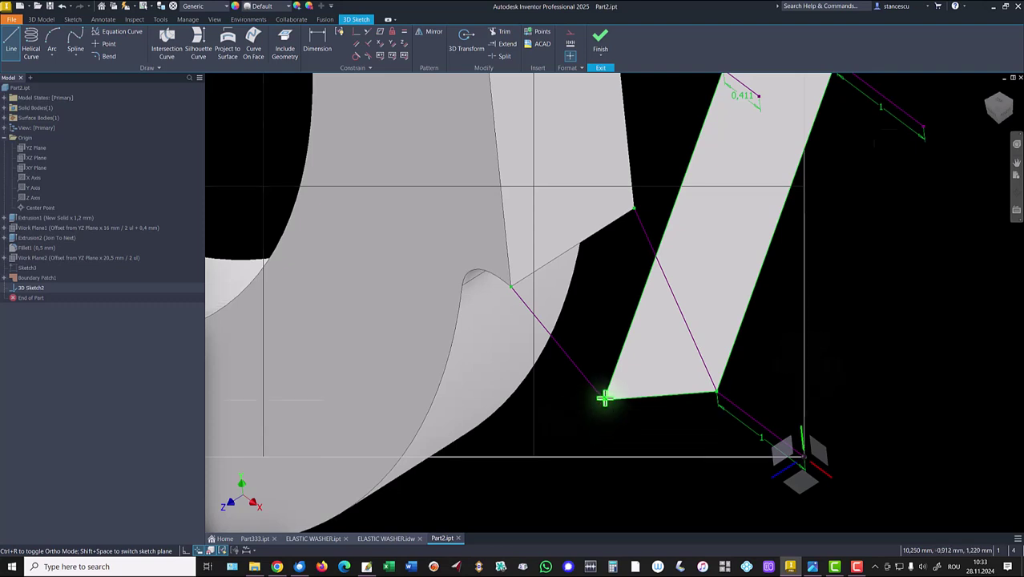
click(605, 397)
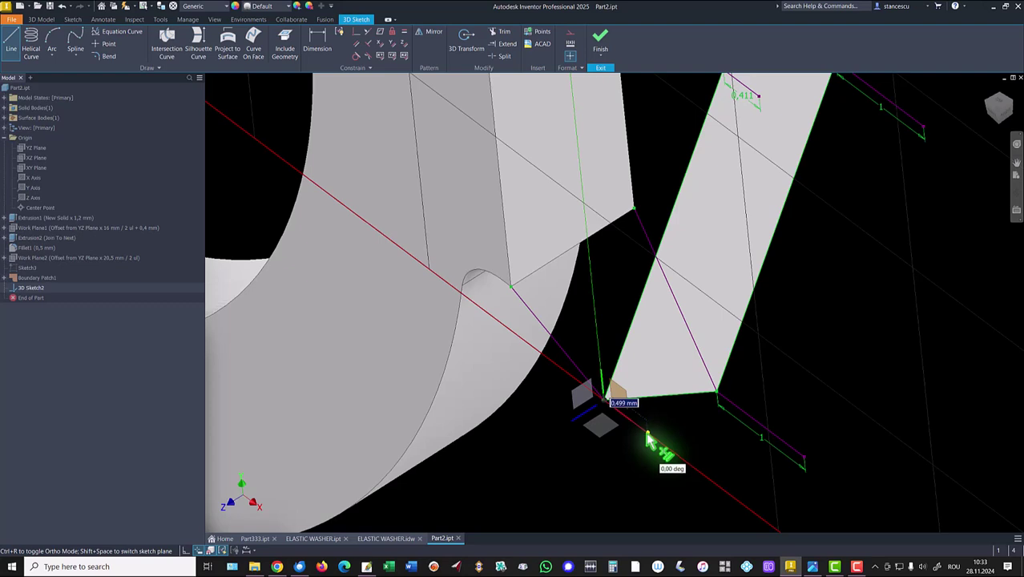
text(1)
key(Return)
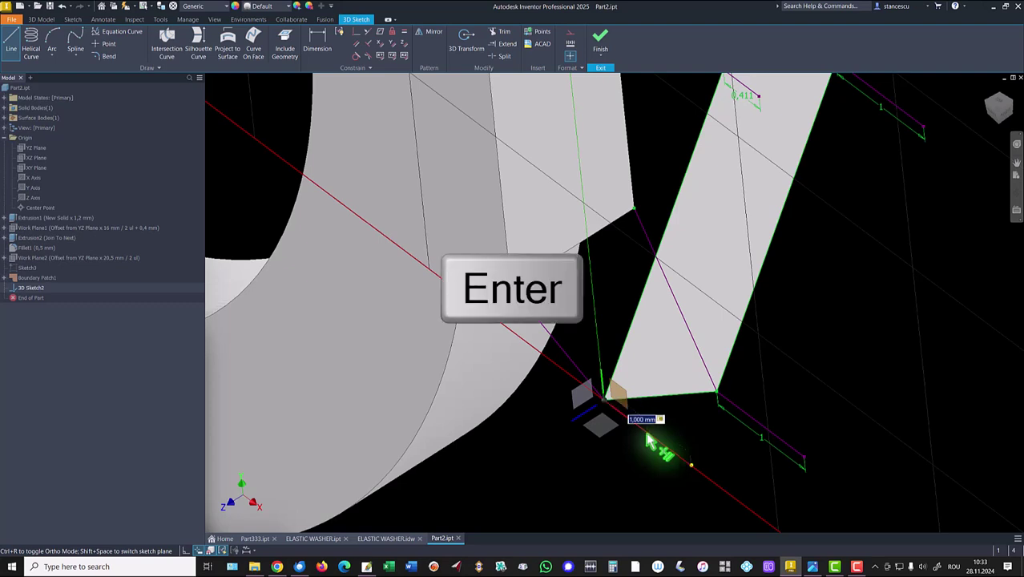
key(Escape)
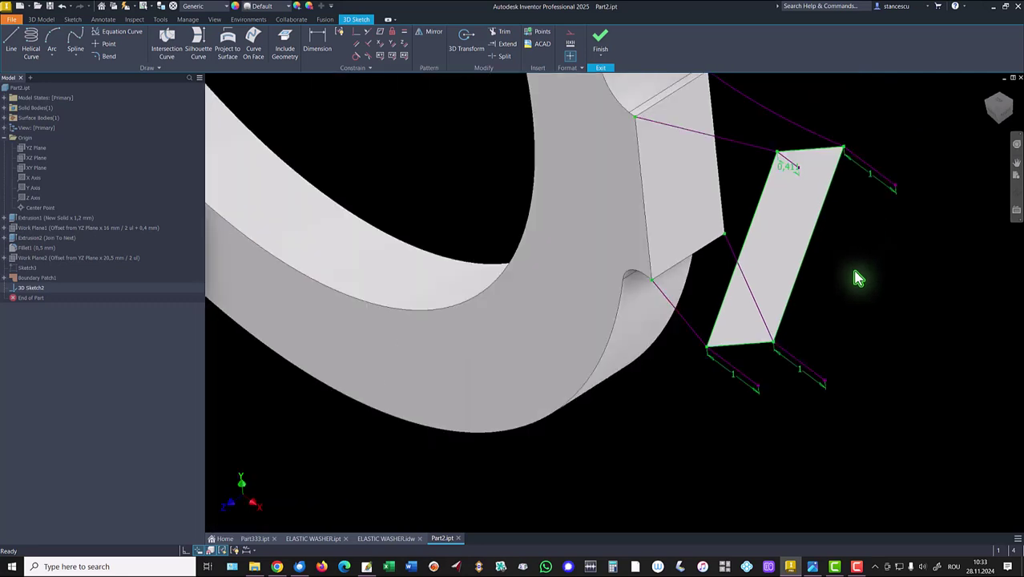
Step: Make the upper rear spline tangent to the 1 mm line at the patch's upper rear corner
mouse_move(858, 276)
middle_down()
mouse_move(793, 320)
mouse_move(807, 323)
middle_up()
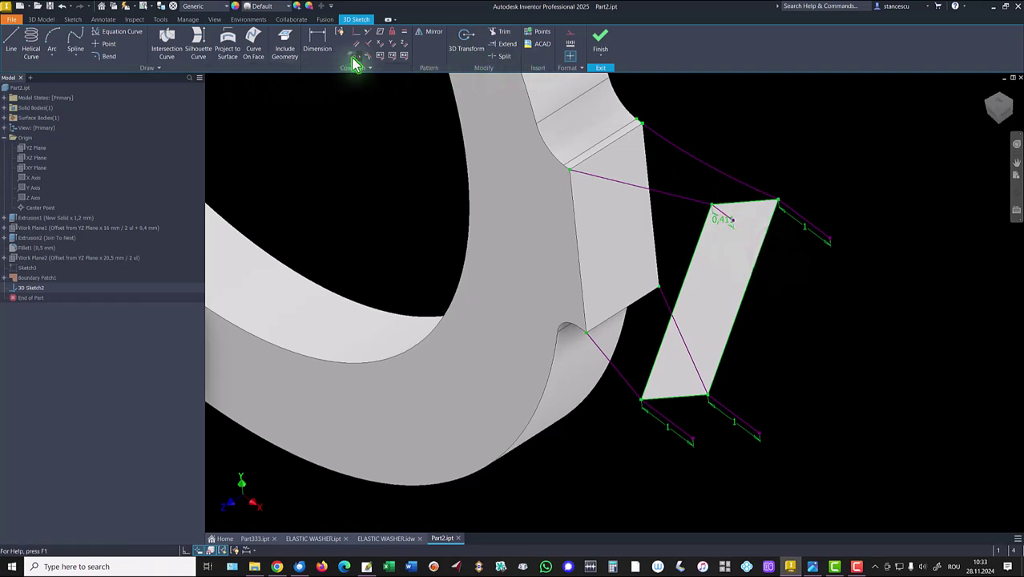
mouse_move(796, 164)
shift+middle_down()
mouse_move(678, 247)
mouse_move(733, 217)
shift+middle_up()
click(739, 218)
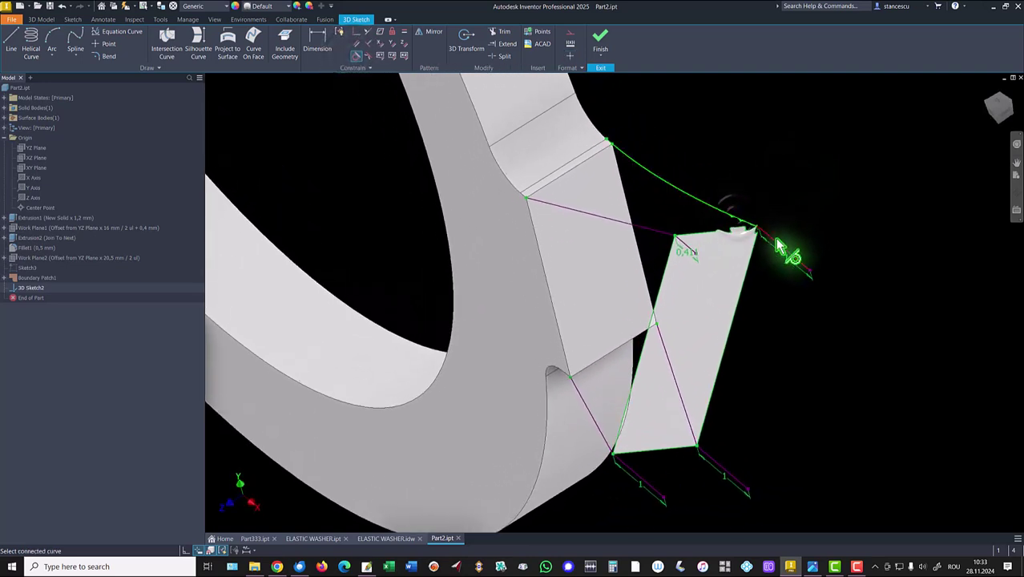
click(781, 243)
Step: Make the upper front spline tangent to the block's fillet edge and to the short line at the patch's upper front corner
shift+middle_drag(799, 239, 796, 171)
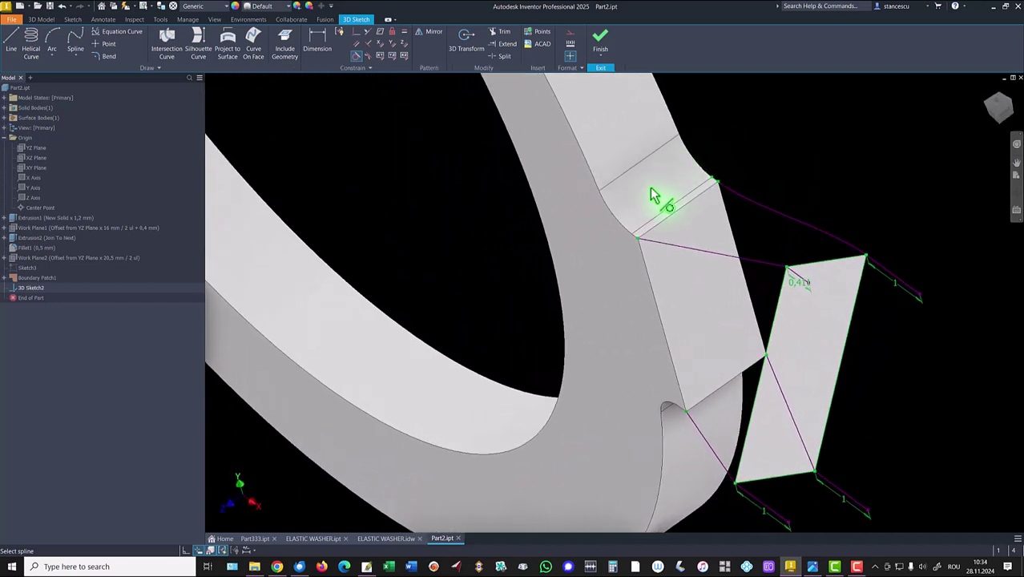
scroll(659, 229, up, 5)
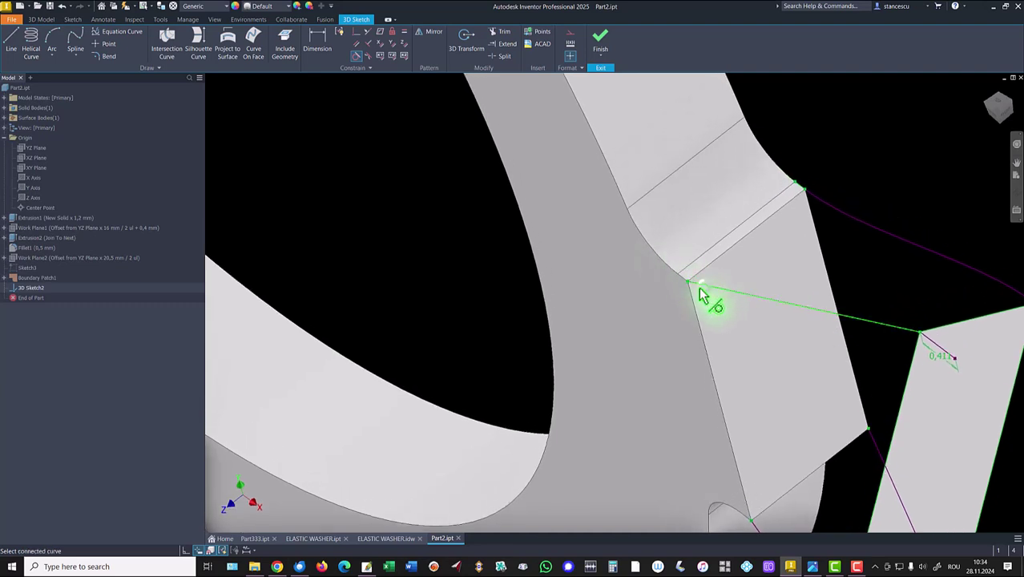
mouse_move(687, 285)
shift+middle_down()
mouse_move(805, 338)
mouse_move(776, 340)
shift+middle_up()
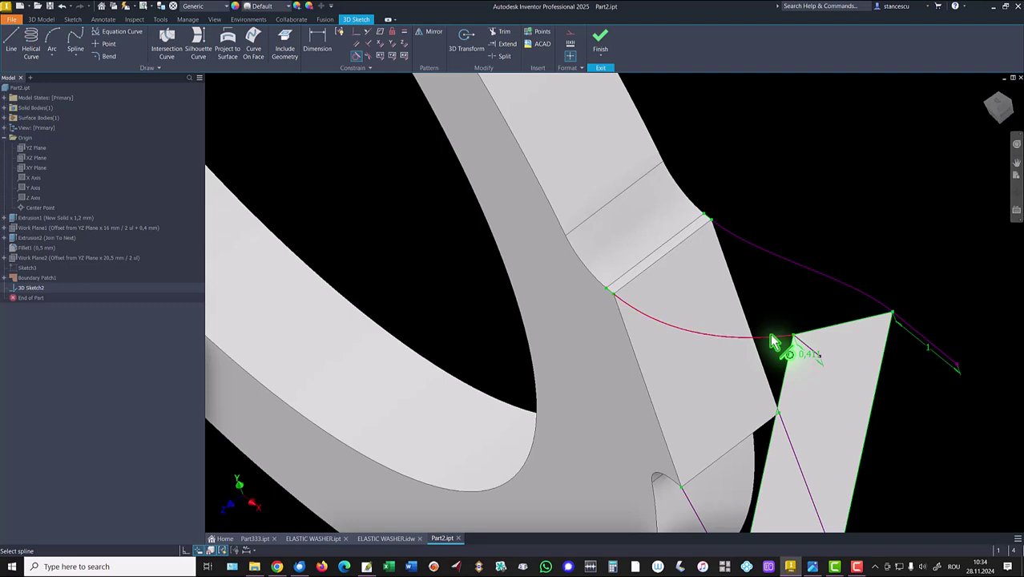
click(771, 335)
mouse_move(806, 351)
shift+middle_down()
mouse_move(806, 280)
mouse_move(867, 309)
mouse_move(821, 336)
mouse_move(707, 340)
shift+middle_up()
Step: Make the lower front spline tangent to the block's lower fillet edge and to the 1 mm line at the patch corner
scroll(725, 337, up, 4)
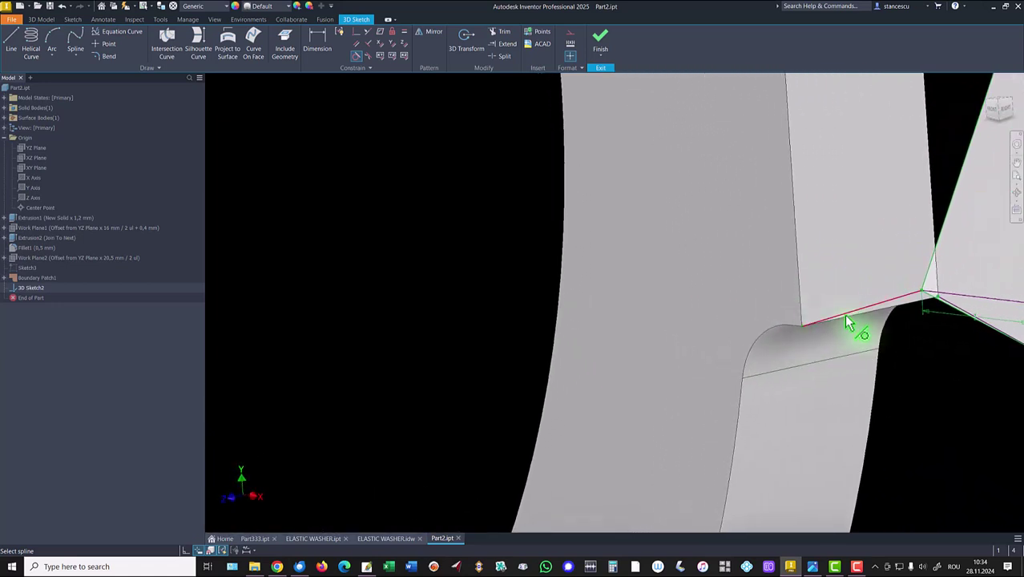
mouse_move(847, 318)
shift+middle_down()
mouse_move(800, 334)
mouse_move(789, 231)
mouse_move(805, 212)
mouse_move(812, 325)
mouse_move(846, 332)
mouse_move(816, 381)
shift+middle_up()
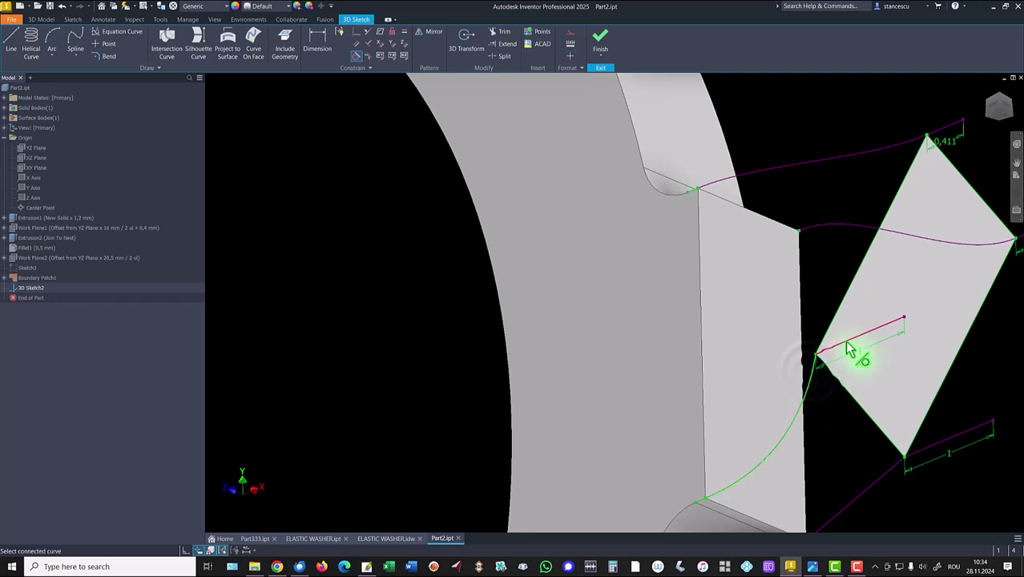
shift+middle_drag(849, 349, 786, 401)
Step: Make the lower rear spline tangent to the block's lower fillet edge and to the 1 mm line at its patch corner
click(782, 394)
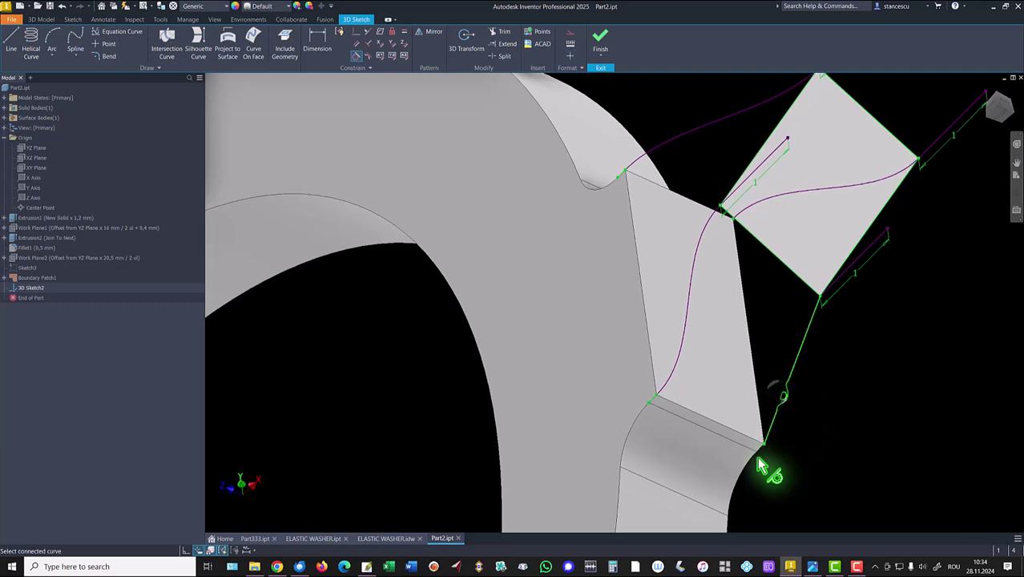
click(763, 453)
shift+middle_drag(847, 407, 761, 462)
click(758, 454)
click(800, 421)
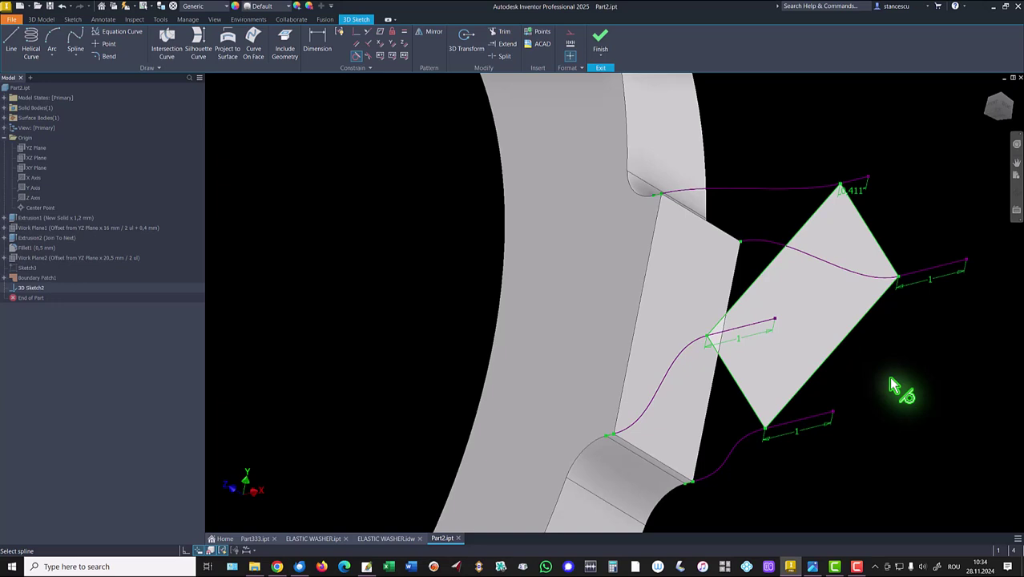
Step: Convert the four short lines at the inclined patch's corners to construction geometry and finish the 3D sketch
key(Escape)
shift+middle_drag(894, 387, 910, 183)
mouse_move(909, 178)
mouse_down()
mouse_move(877, 377)
mouse_move(821, 461)
mouse_move(844, 461)
mouse_move(834, 477)
mouse_move(802, 491)
mouse_up()
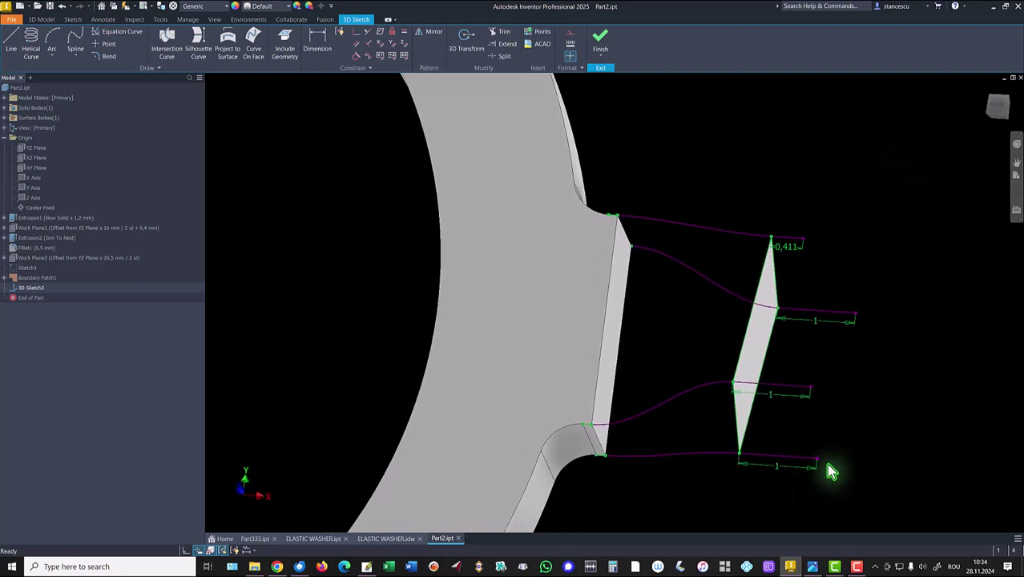
right_click(910, 381)
click(923, 380)
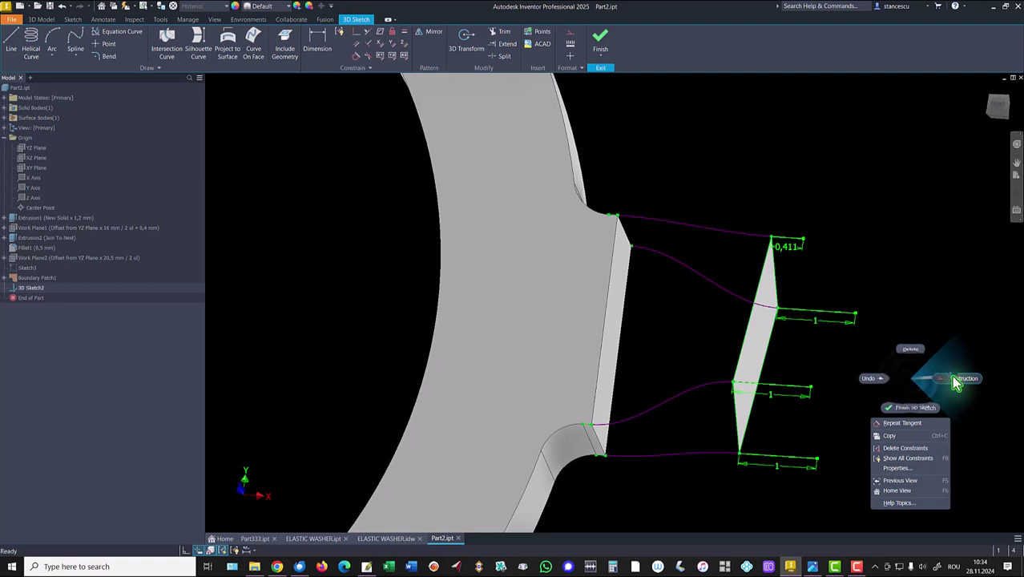
shift+middle_drag(895, 235, 840, 191)
key(F6)
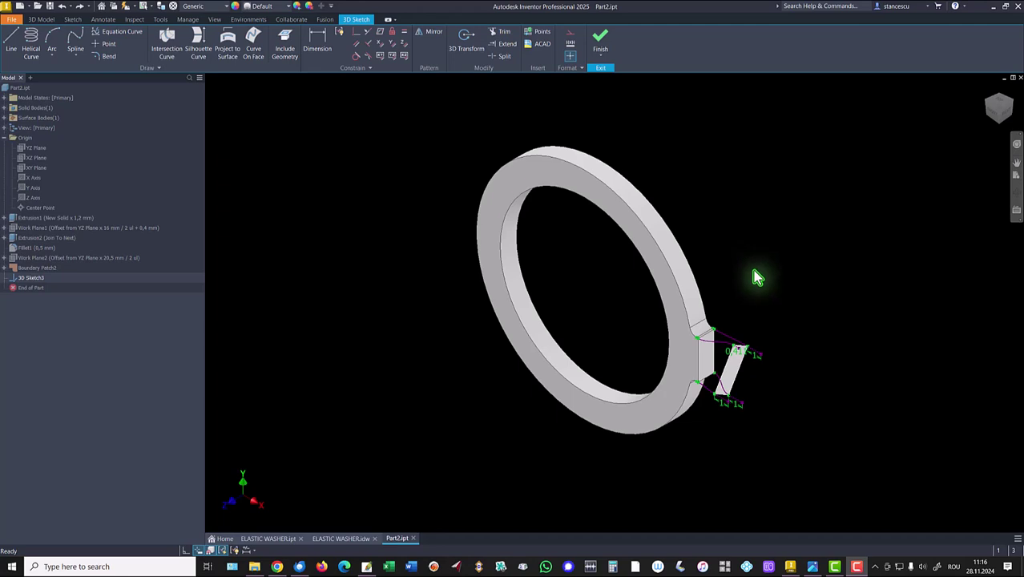
click(756, 276)
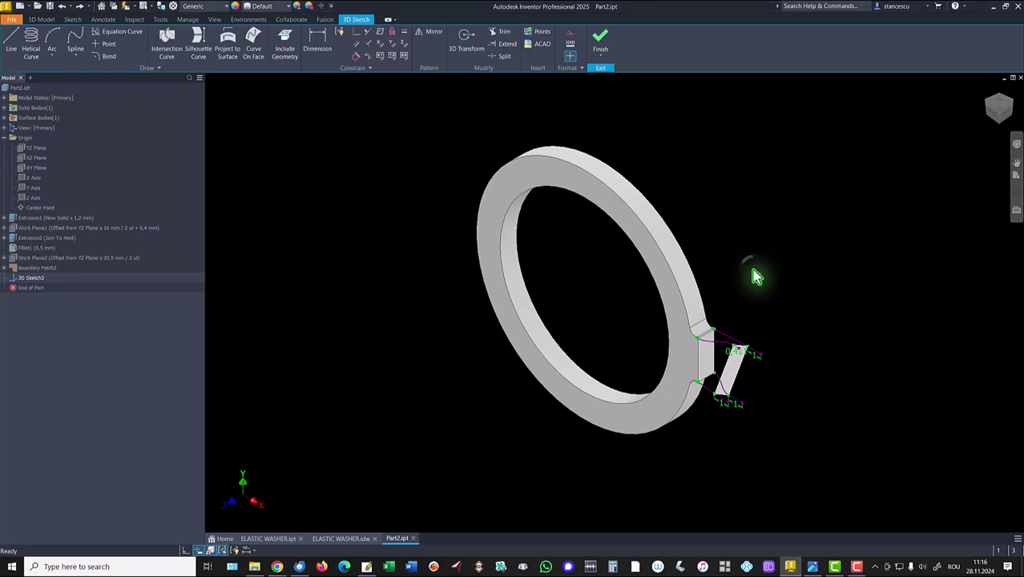
click(599, 42)
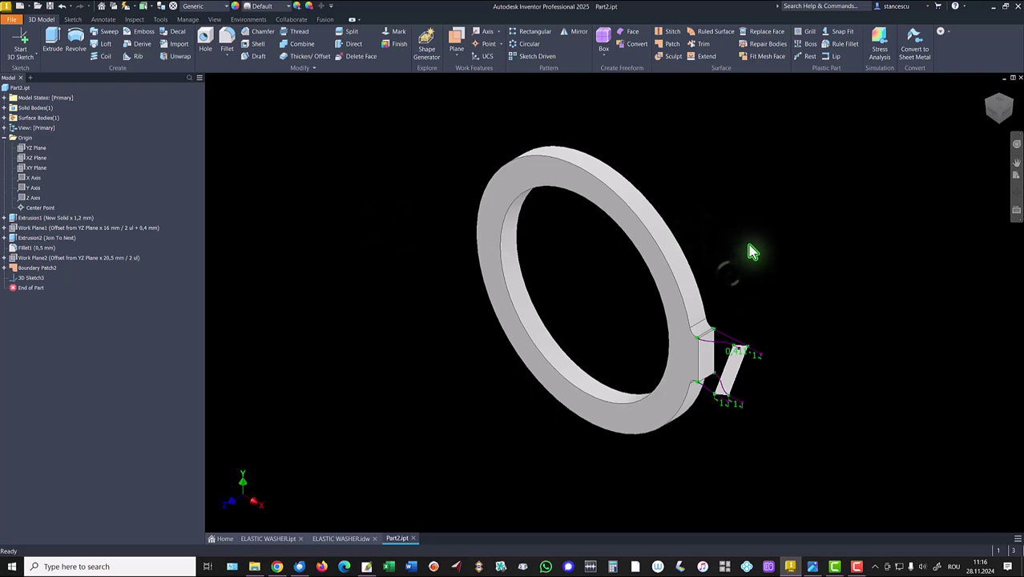
Step: Create a boundary patch on the tooth's upper side from the block's upper edge, the two upper splines and the inclined patch's upper edge
scroll(750, 272, down, 1)
scroll(750, 272, down, 6)
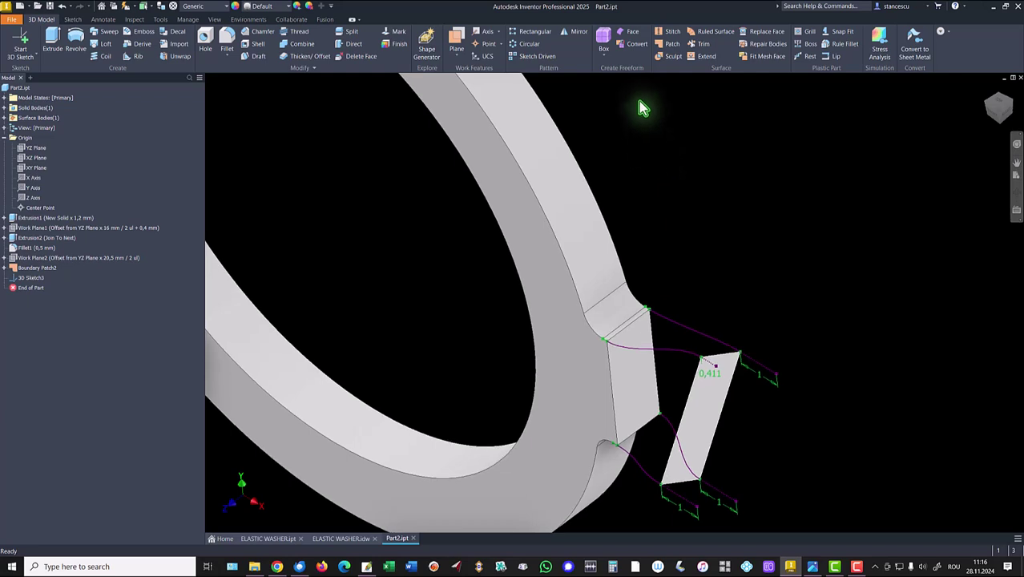
click(672, 44)
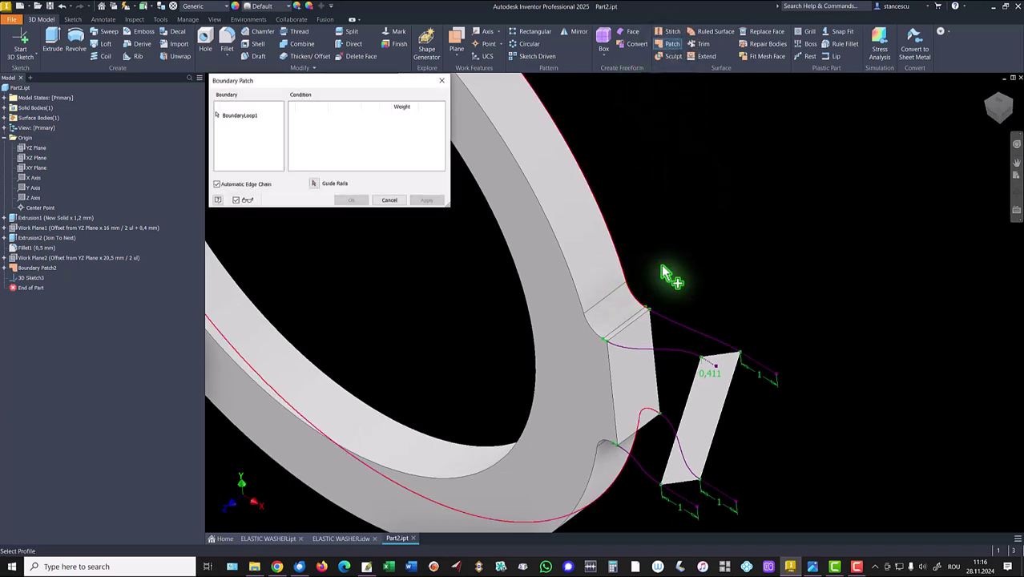
click(640, 321)
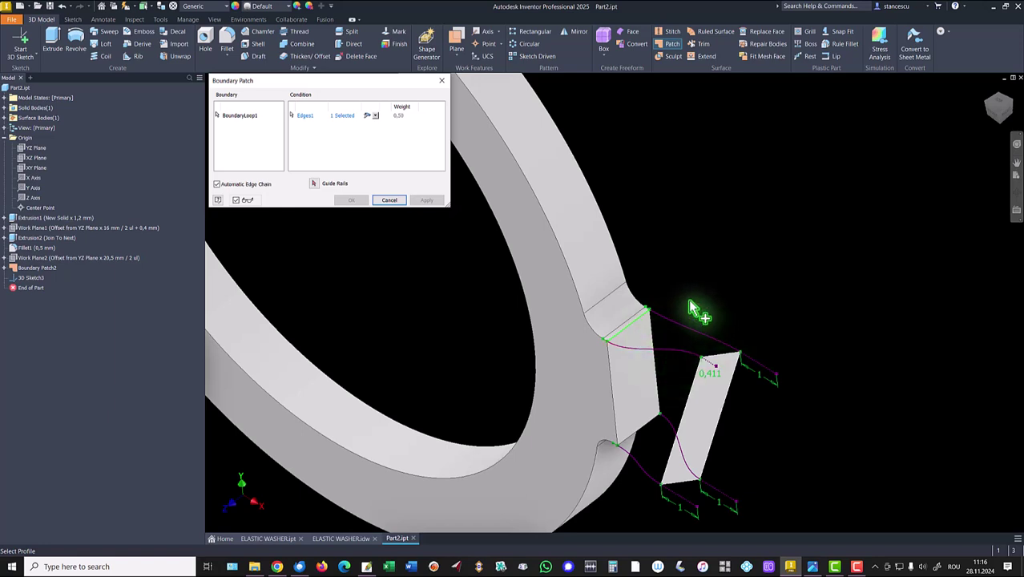
click(640, 353)
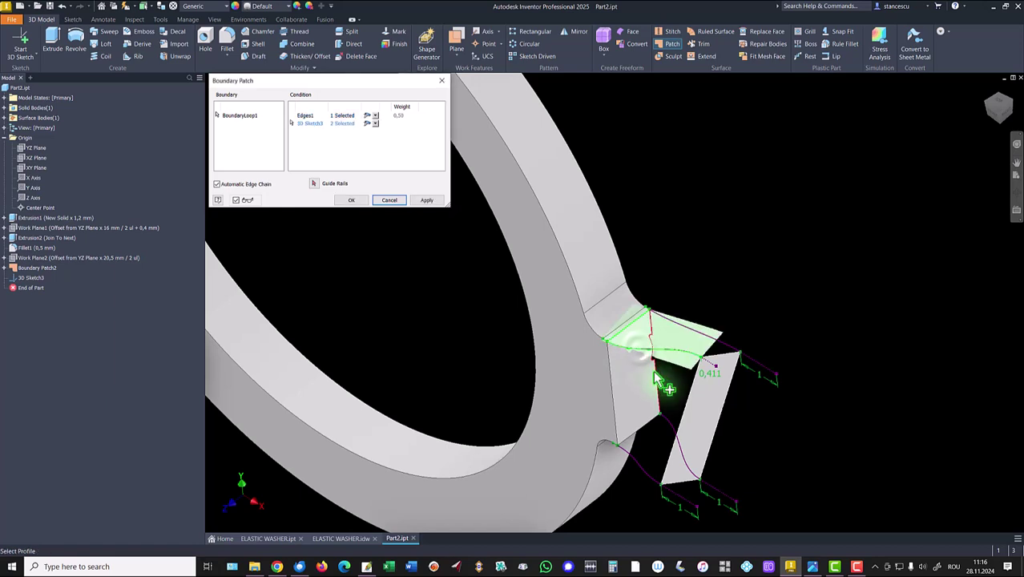
click(716, 361)
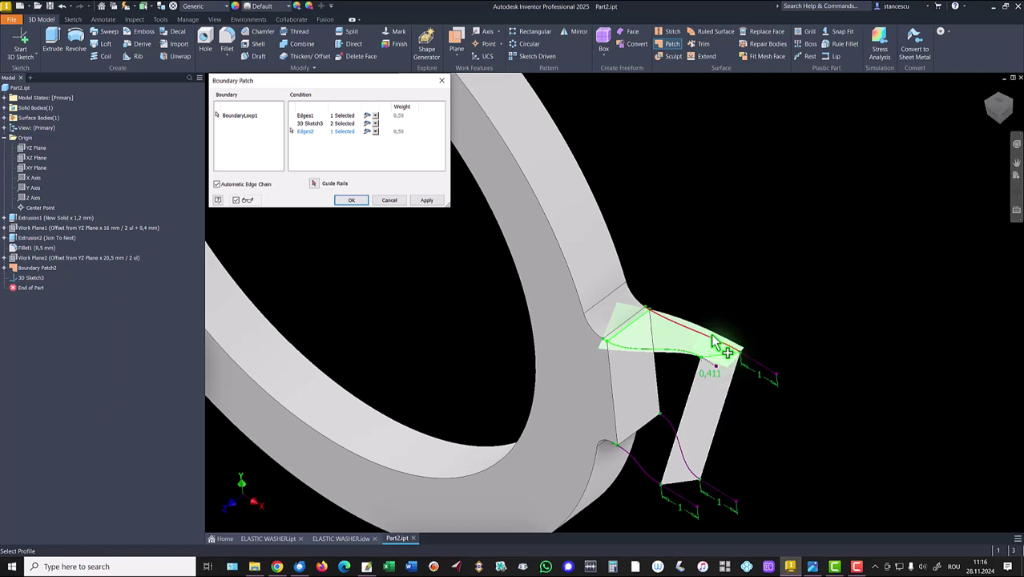
click(713, 335)
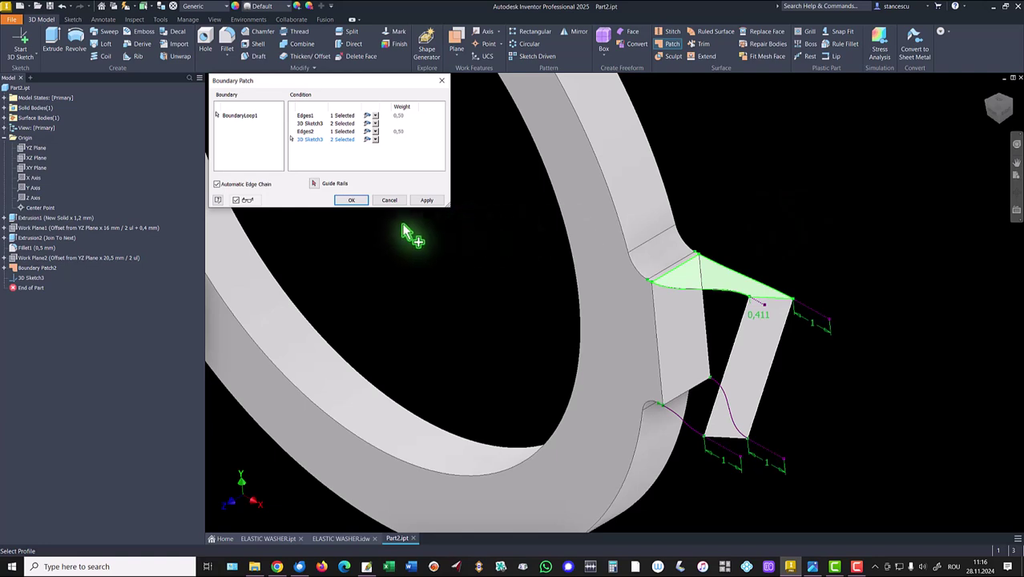
click(422, 201)
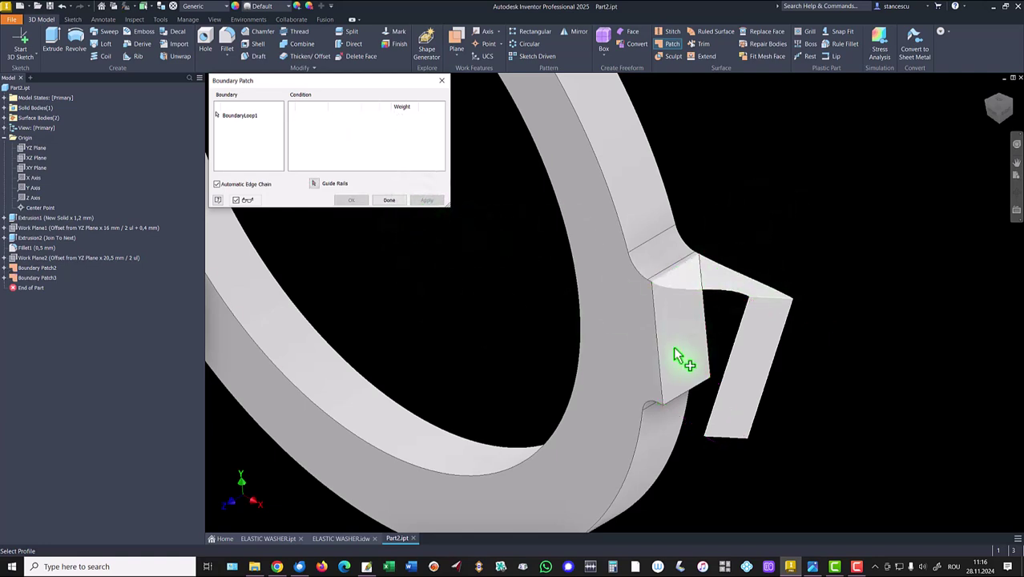
click(392, 202)
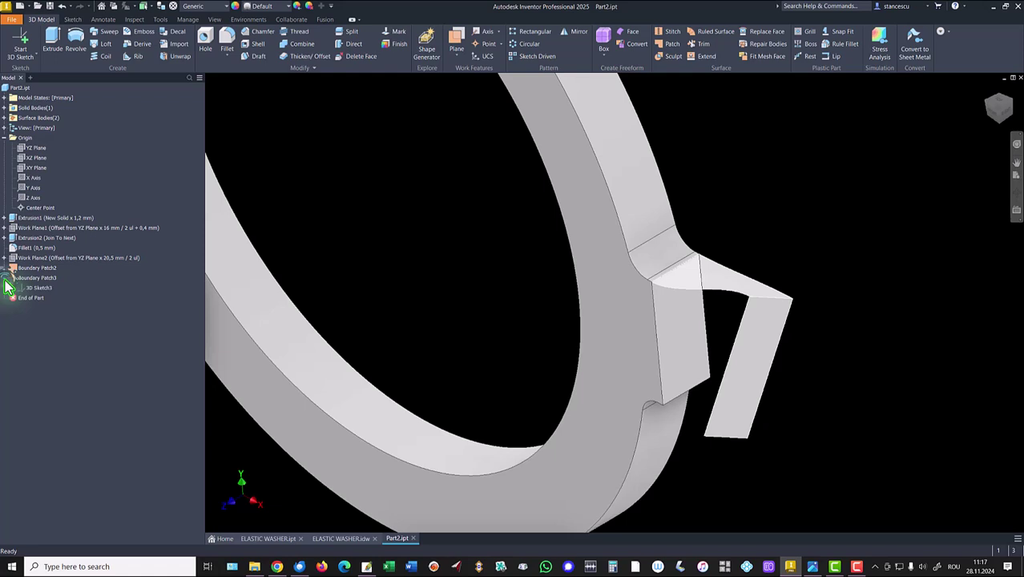
Step: Share the 3D sketch consumed by the upper boundary patch so its splines can be reused
right_click(34, 289)
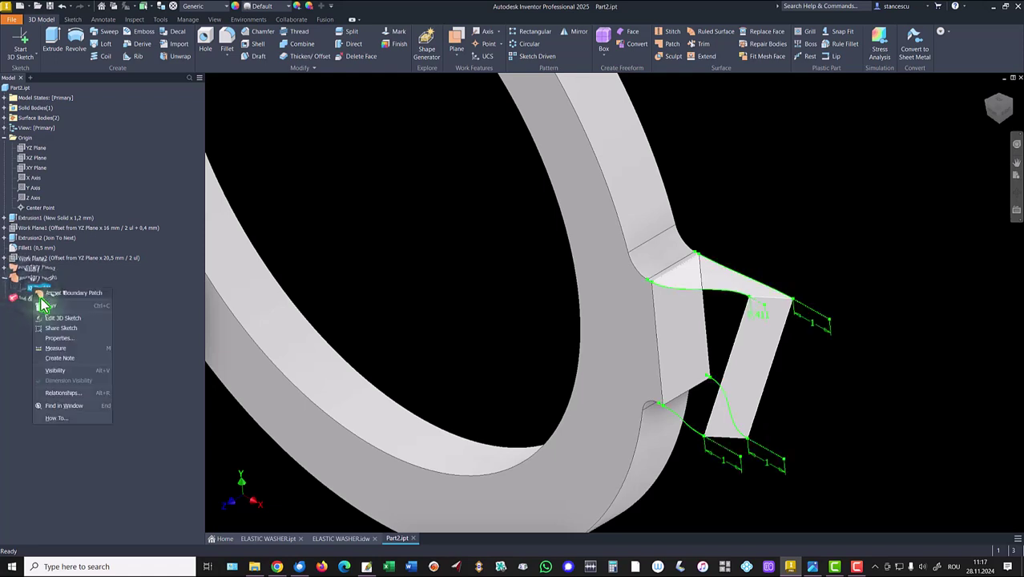
click(69, 328)
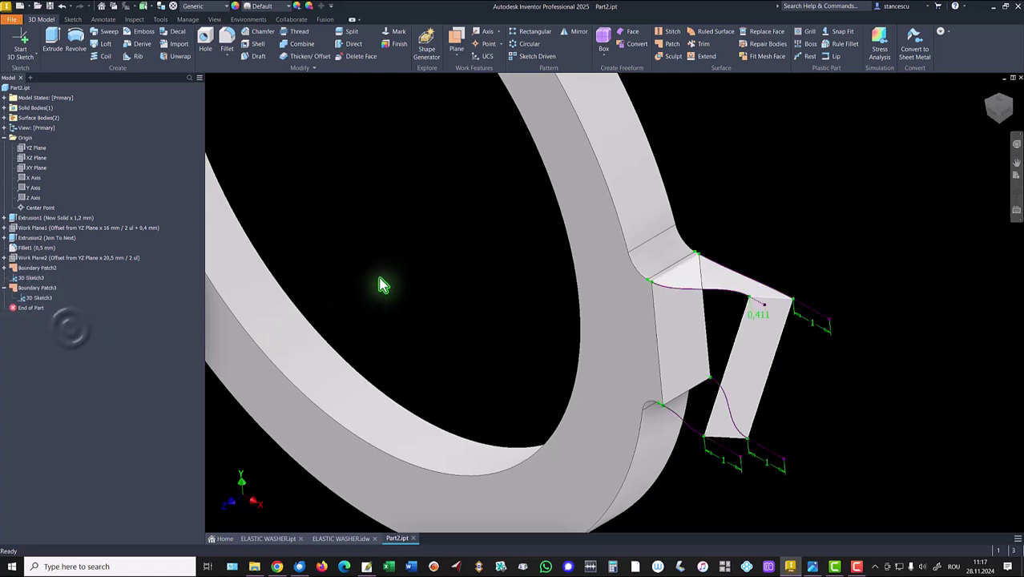
click(788, 170)
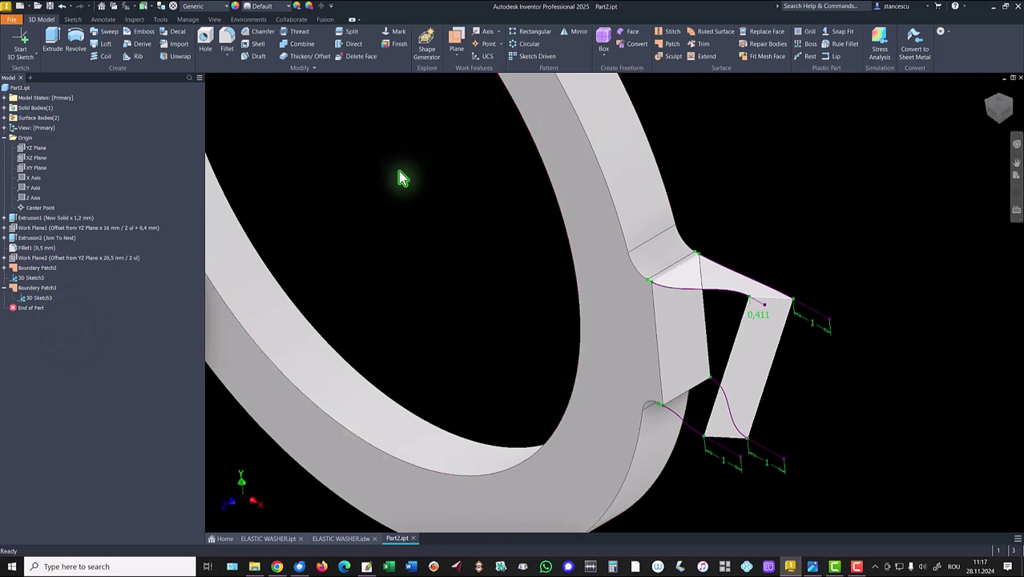
Step: Create a boundary patch on the tooth's front side from the block's front edge, the two front splines and the inclined patch's front edge
click(670, 44)
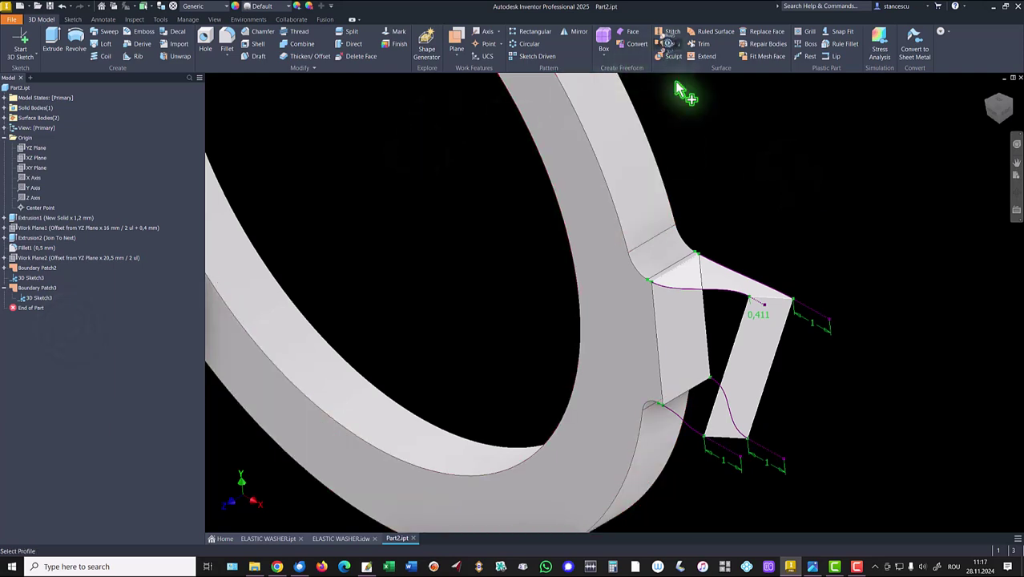
click(656, 330)
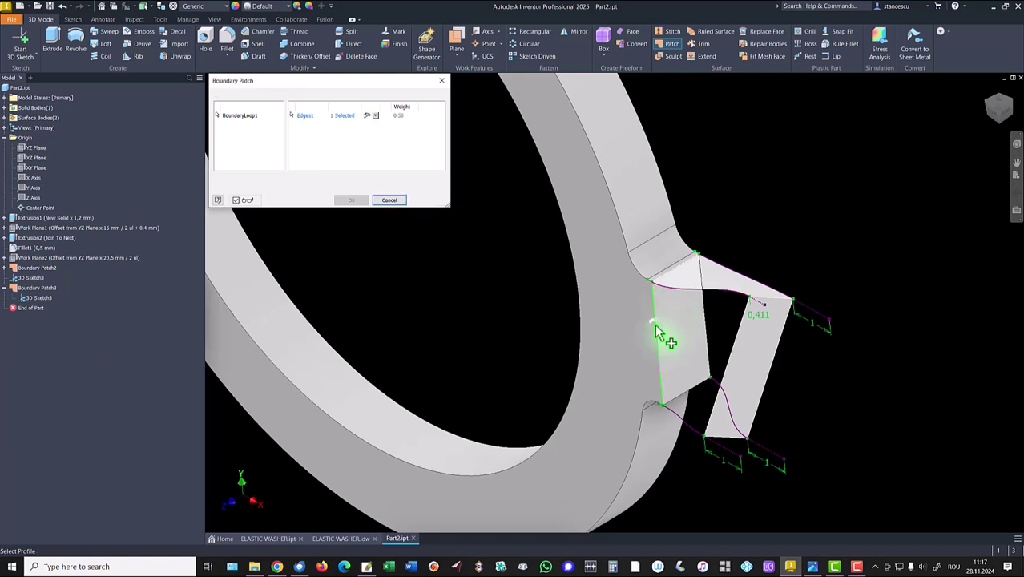
click(690, 426)
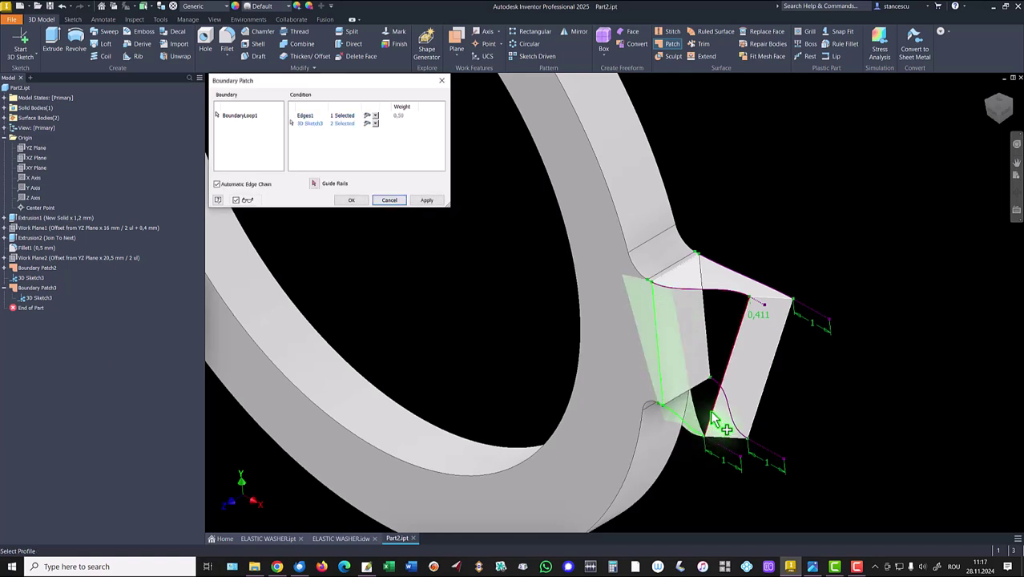
click(709, 413)
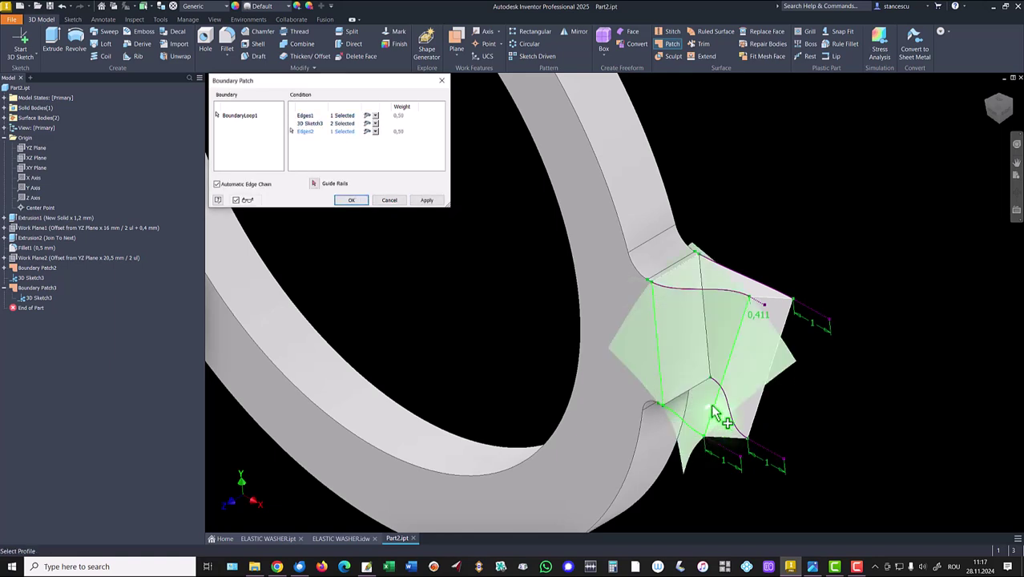
click(727, 299)
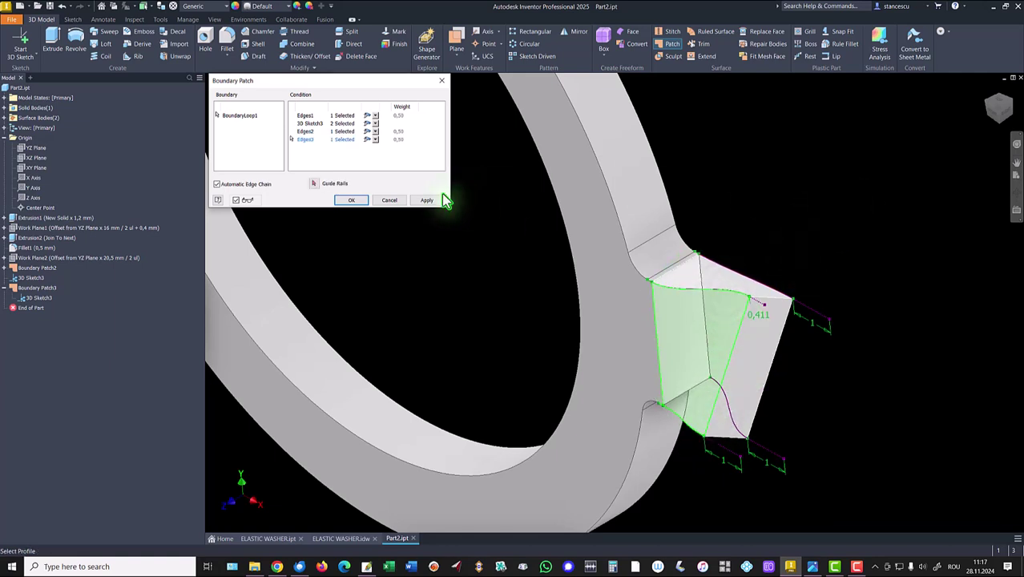
click(427, 201)
Step: Create a boundary patch on the tooth's lower side between the block's lower edge, the two lower splines and the inclined patch's lower edge
shift+middle_drag(721, 222, 702, 258)
click(709, 265)
click(746, 268)
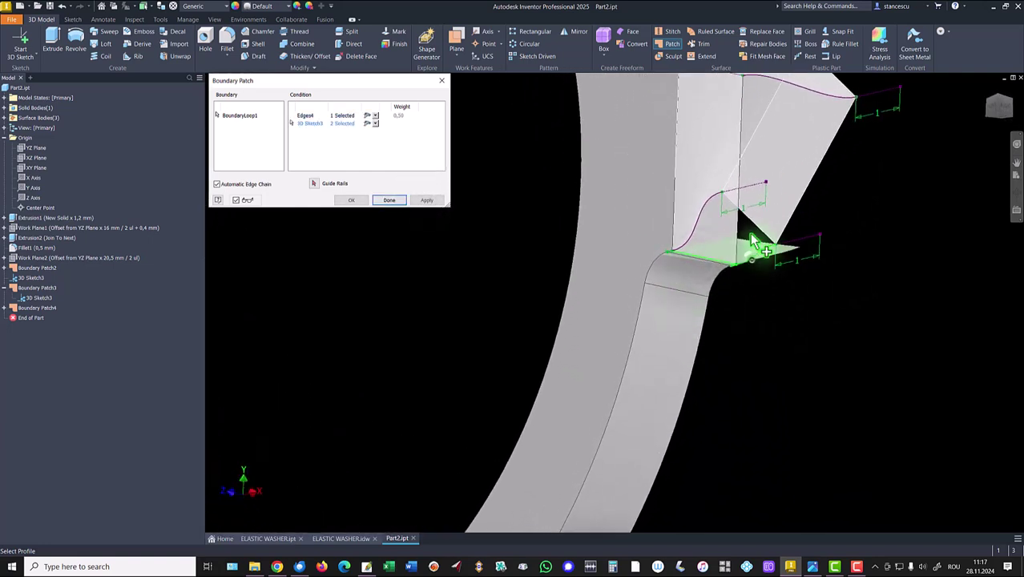
click(757, 232)
click(747, 223)
click(427, 199)
Step: Create a boundary patch on the tooth's rear side from the block's rear edge, the two rear splines and the inclined patch's rear edge
shift+middle_drag(492, 222, 692, 286)
click(683, 289)
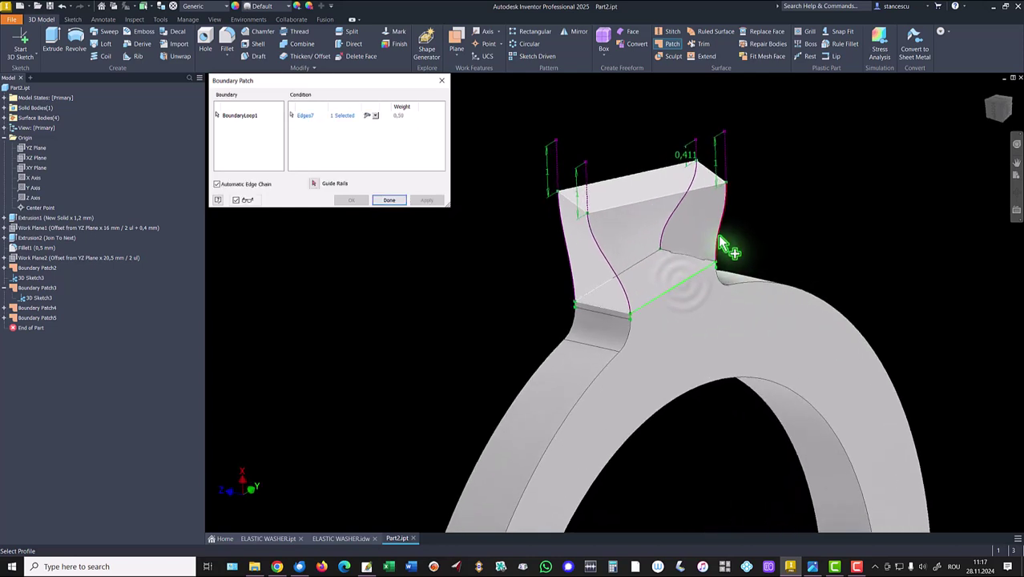
click(726, 244)
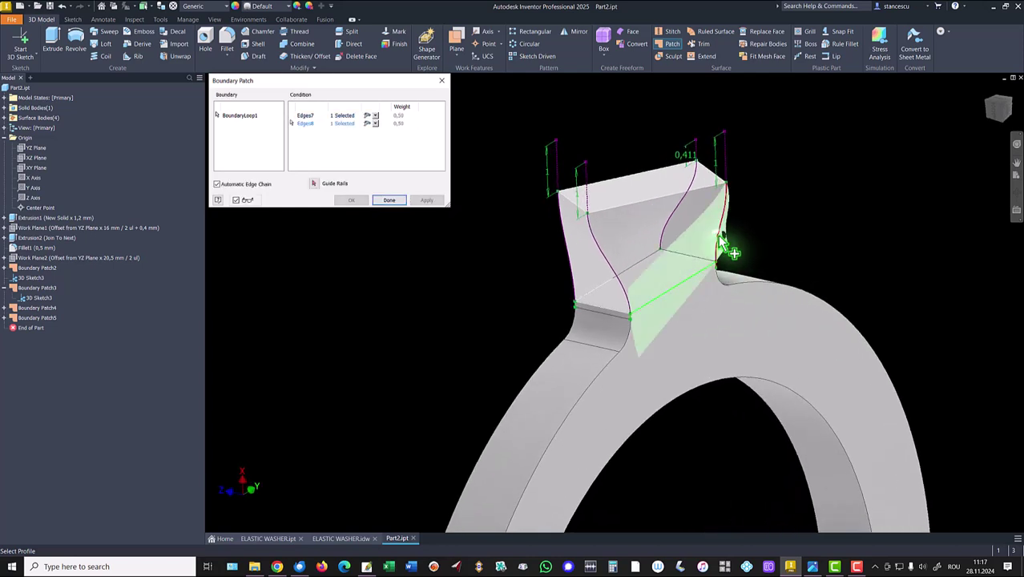
click(681, 200)
click(603, 241)
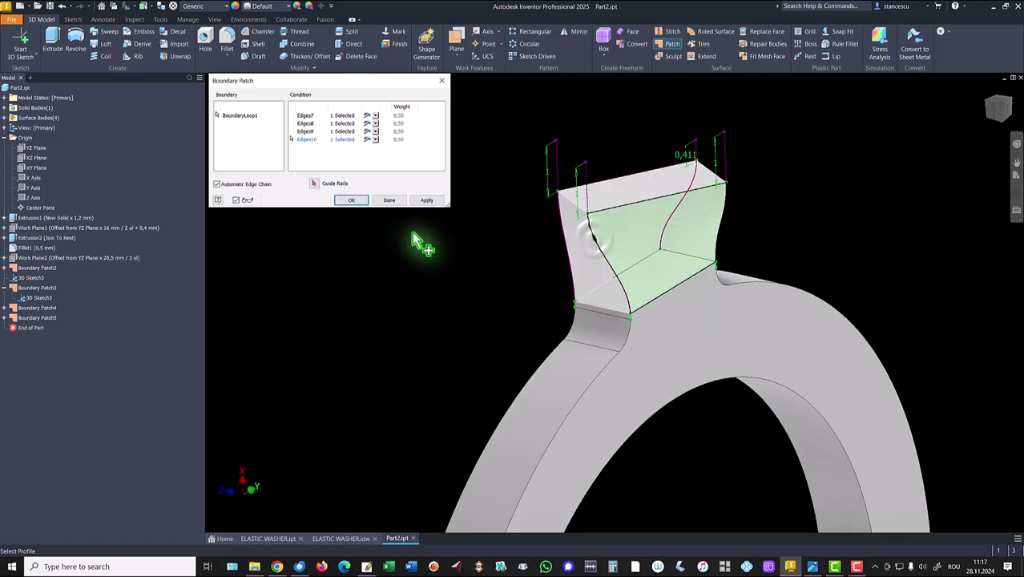
click(353, 202)
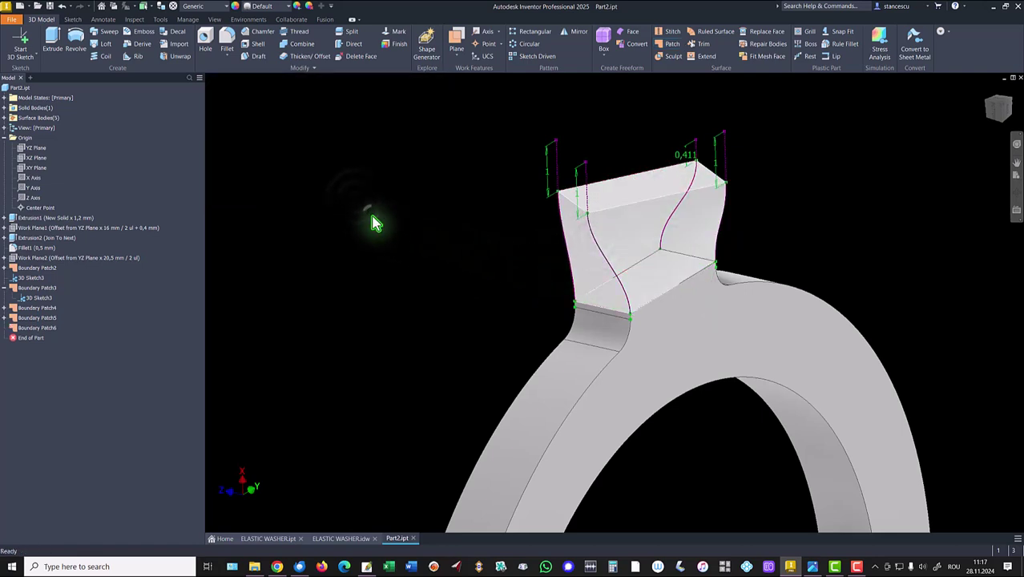
Step: Hide the shared 3D sketch with its splines and dimensions
right_click(34, 305)
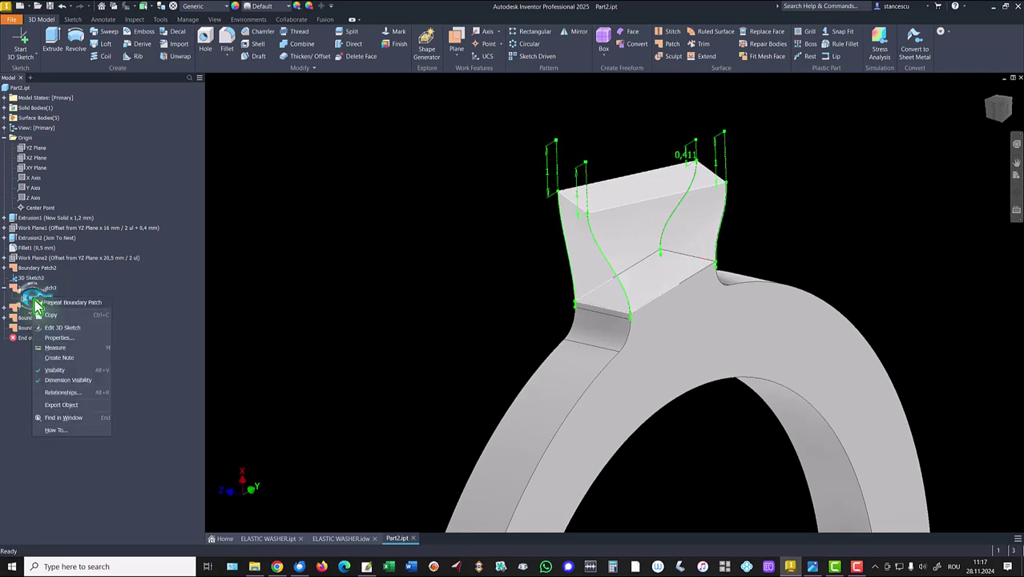
click(64, 380)
key(F6)
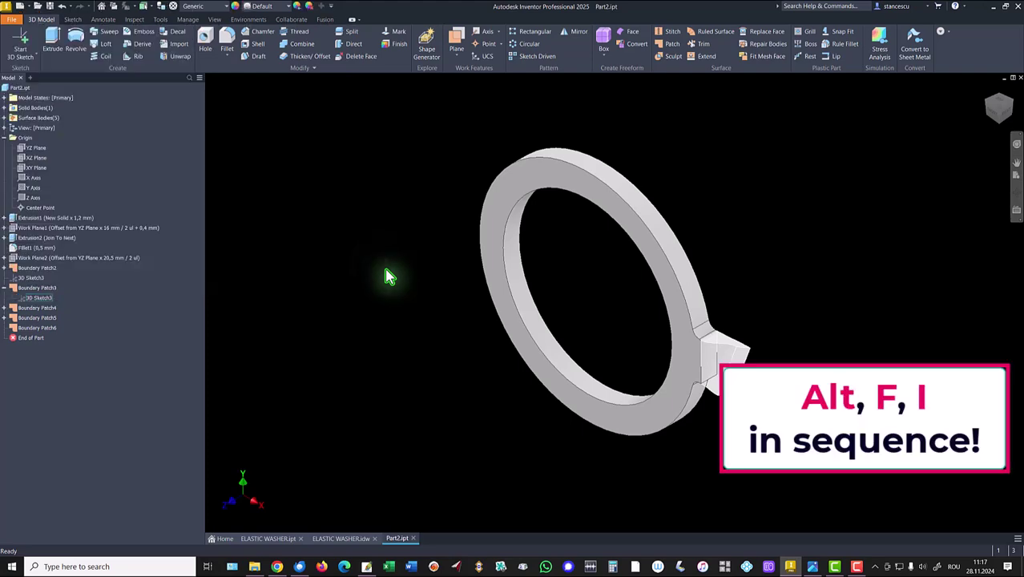
Step: Change the in-canvas color scheme to Presentation in the application options
key(alt+f)
key(i)
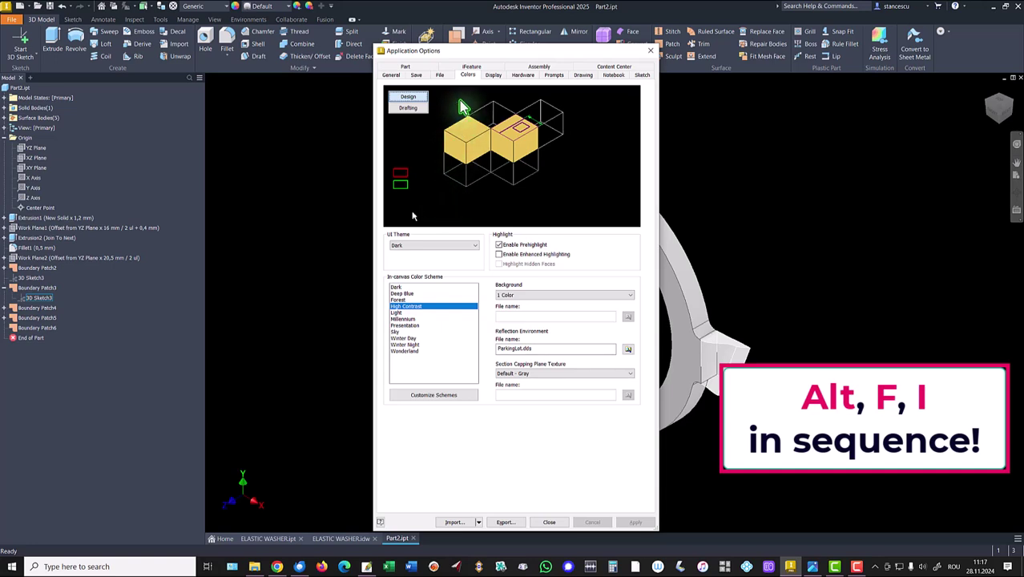
click(404, 325)
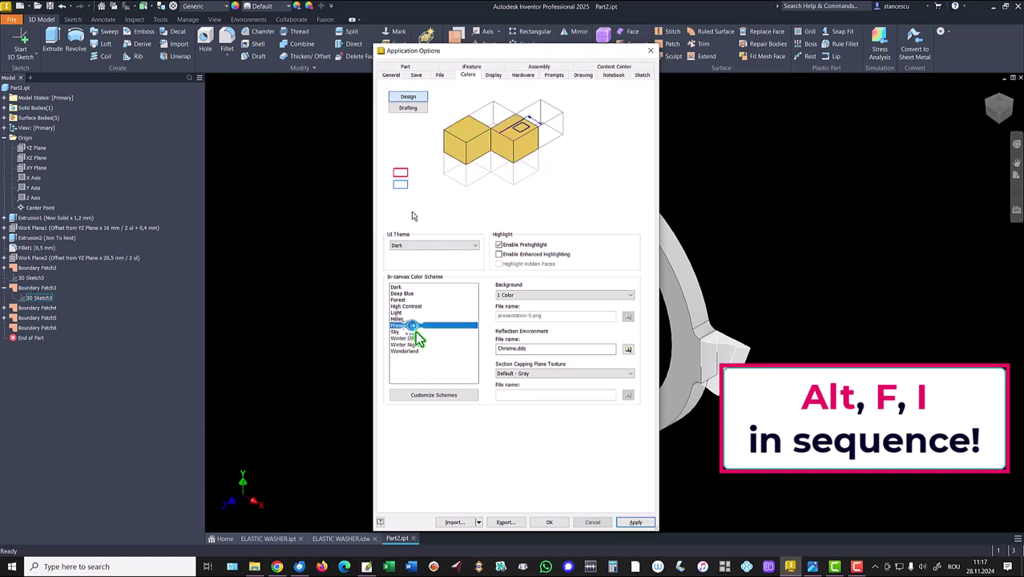
click(549, 522)
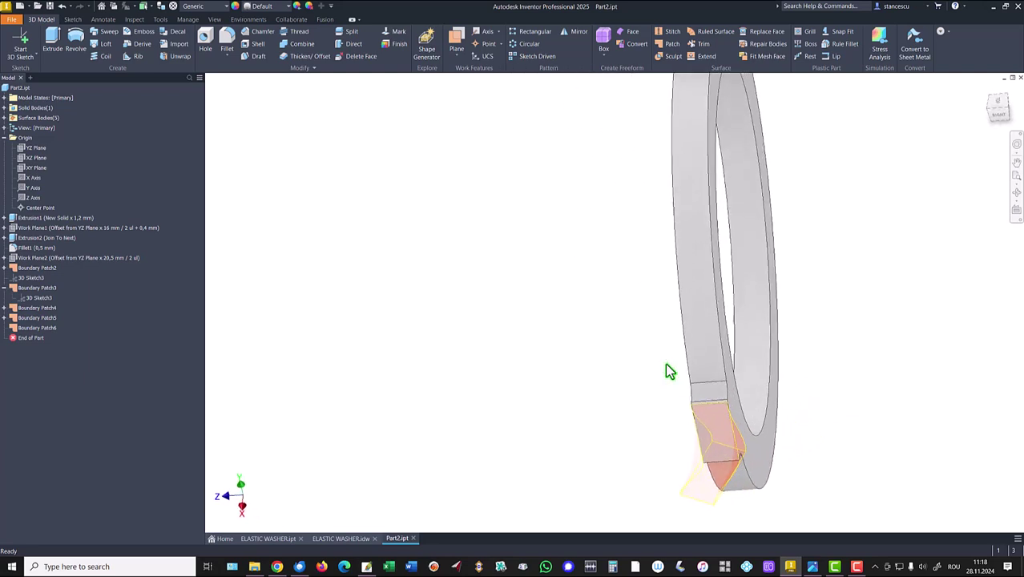
Step: Sculpt the volume enclosed by the five boundary patches into a solid tooth added to the ring
key(F6)
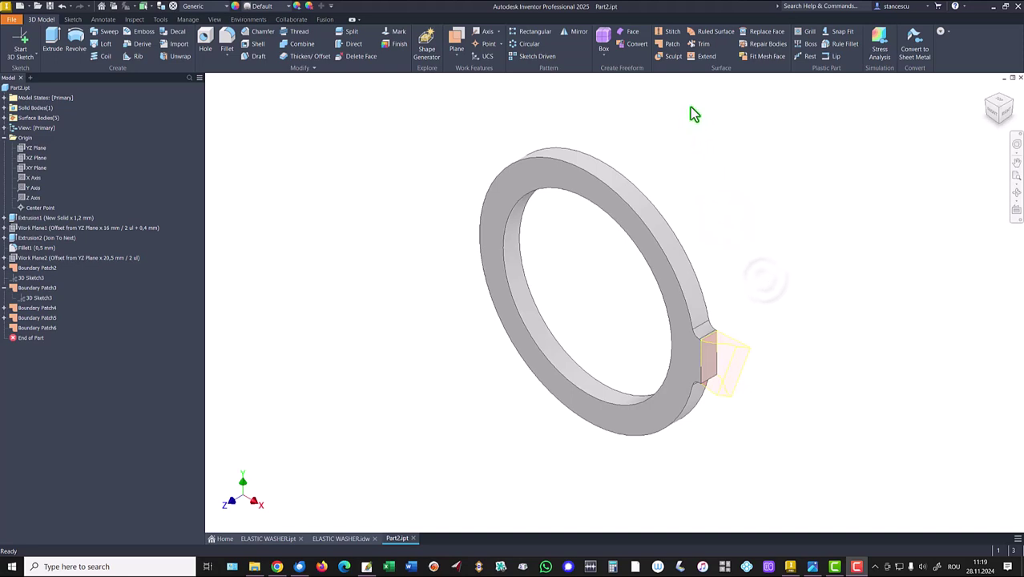
click(659, 59)
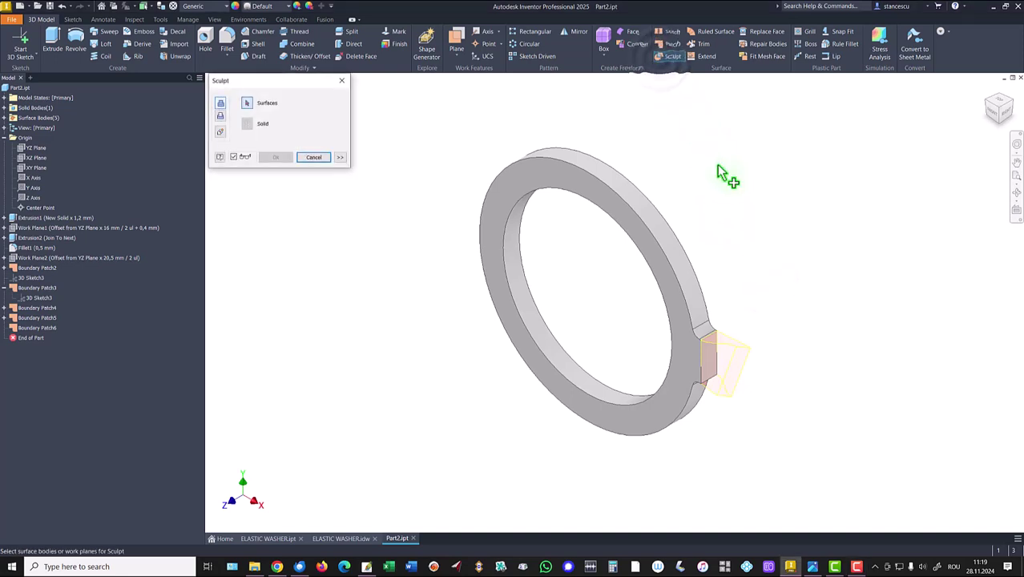
mouse_move(748, 218)
shift+middle_down()
mouse_move(786, 308)
mouse_move(775, 357)
mouse_move(742, 411)
mouse_move(647, 399)
mouse_move(656, 439)
shift+middle_up()
click(678, 396)
shift+drag(655, 432, 687, 364)
shift+middle_drag(688, 365, 579, 354)
click(685, 308)
click(599, 328)
click(559, 360)
shift+middle_drag(597, 273, 745, 417)
click(699, 387)
shift+middle_drag(857, 292, 862, 297)
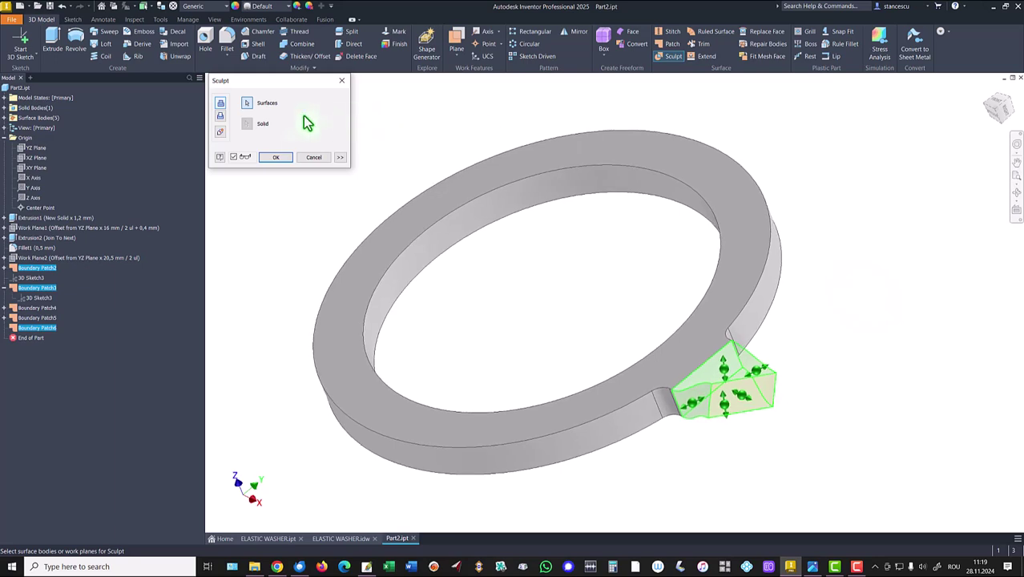
click(275, 157)
key(F6)
Step: Switch to the ELASTIC WASHER.idw drawing to check the washer's teeth and dimensions
click(341, 539)
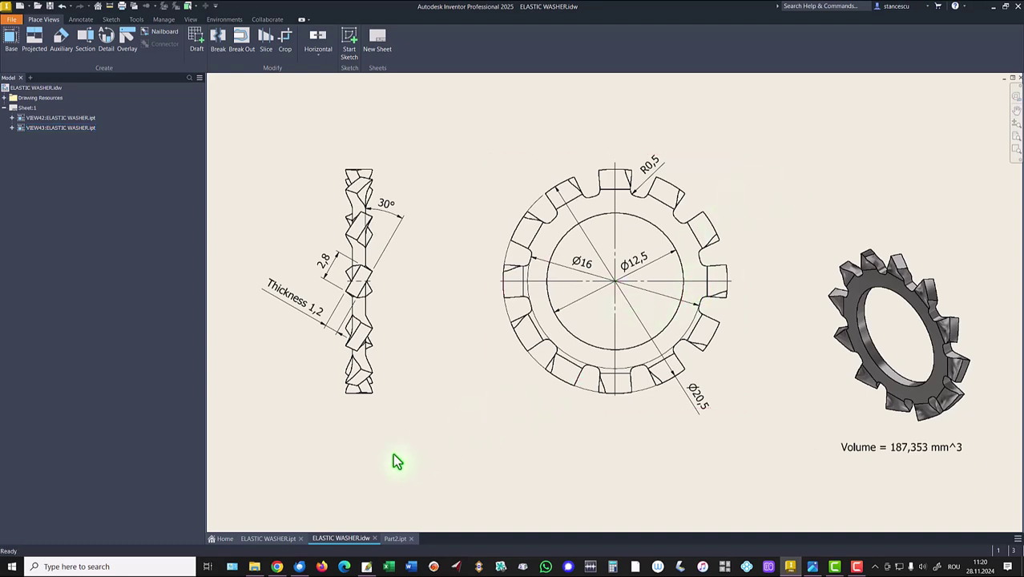
Step: In Part2.ipt, pattern the tooth's extrusion, fillet and sculpt features circularly around the ring's axis with 12 occurrences over 360°
click(393, 537)
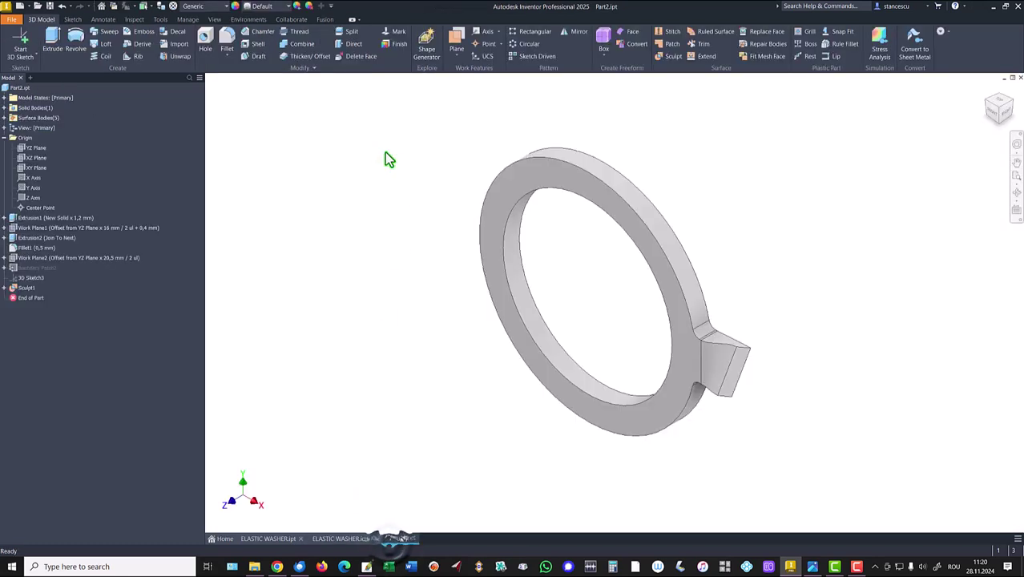
click(522, 47)
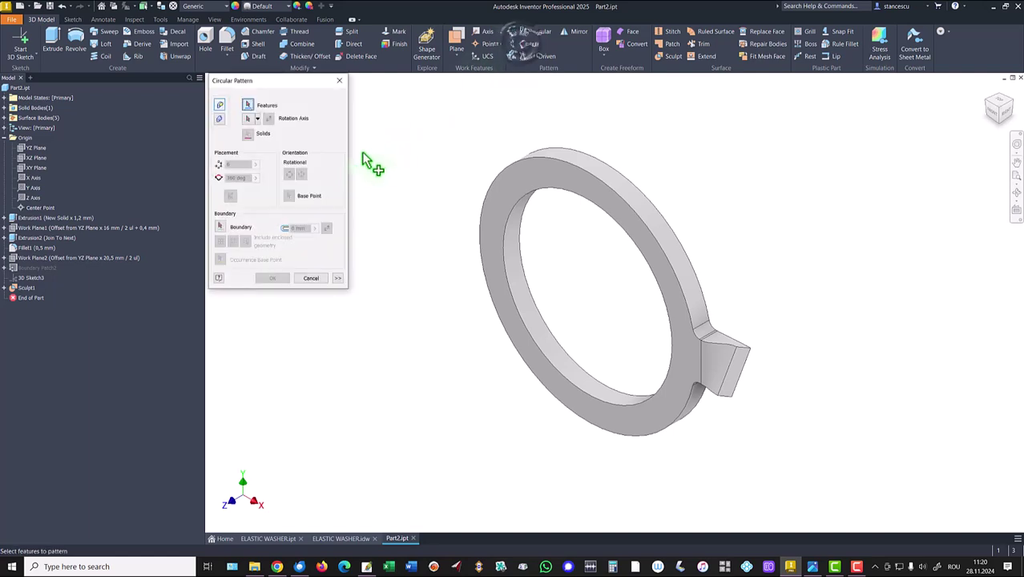
ctrl+click(28, 238)
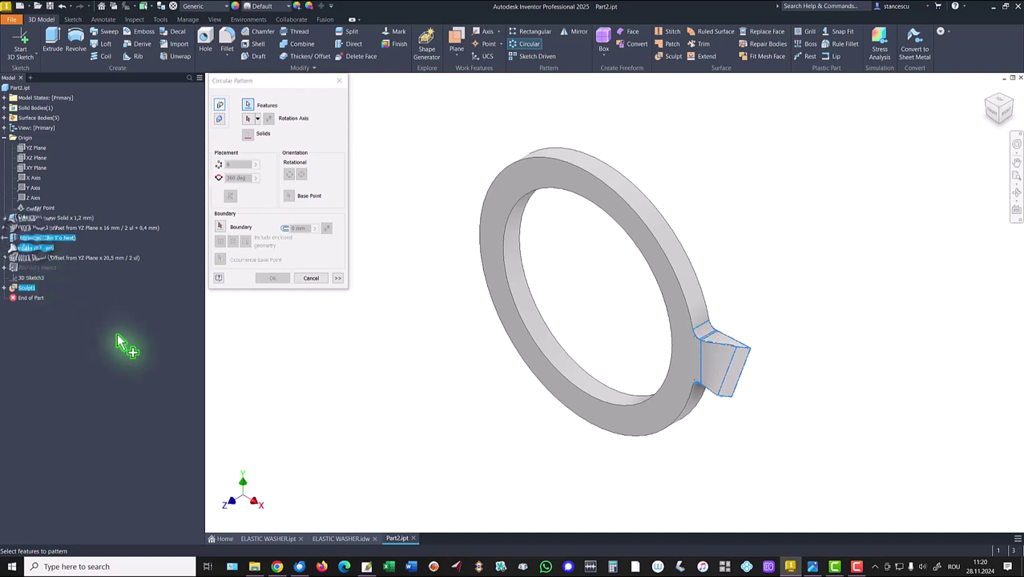
click(248, 119)
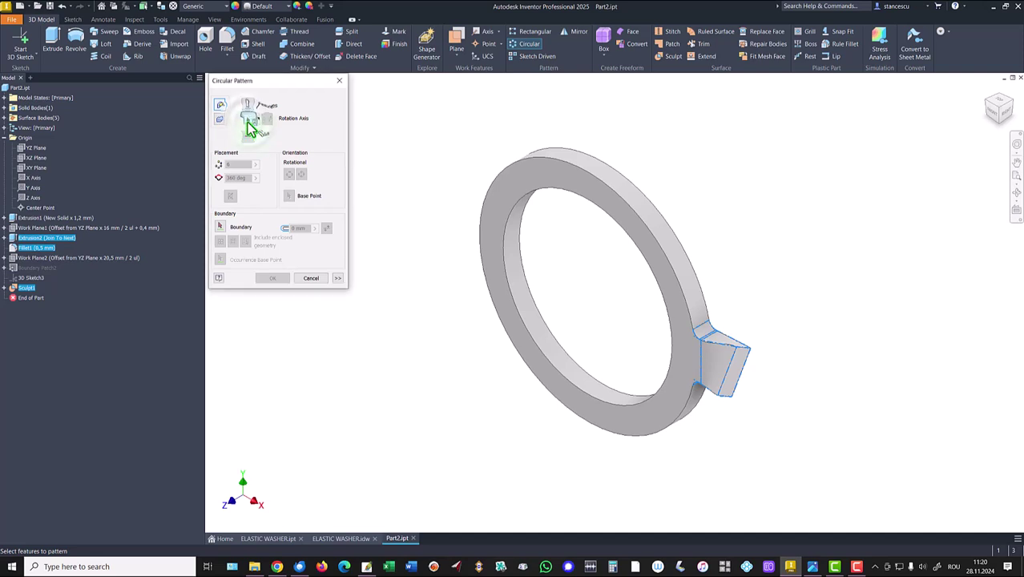
click(537, 321)
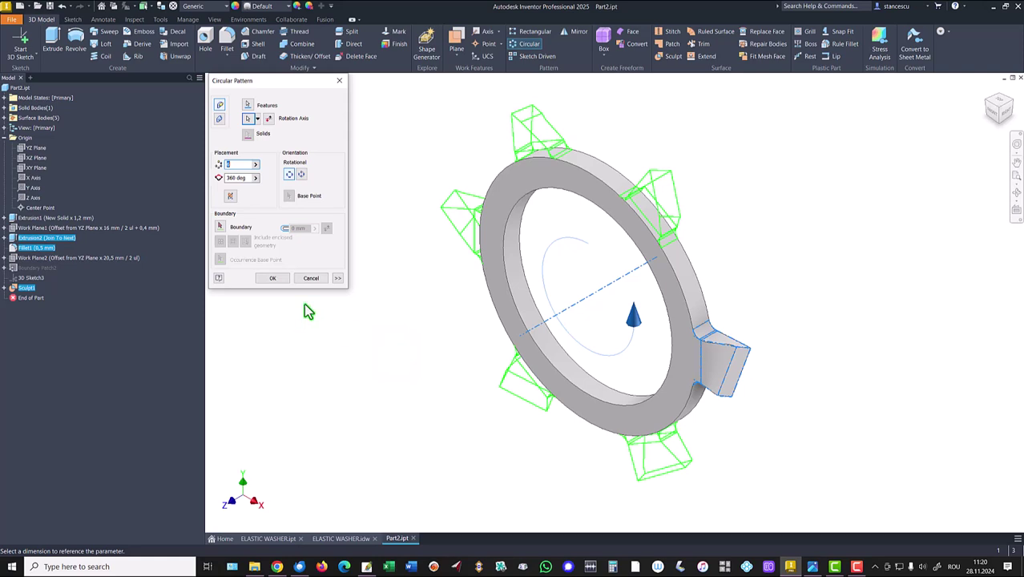
text(12)
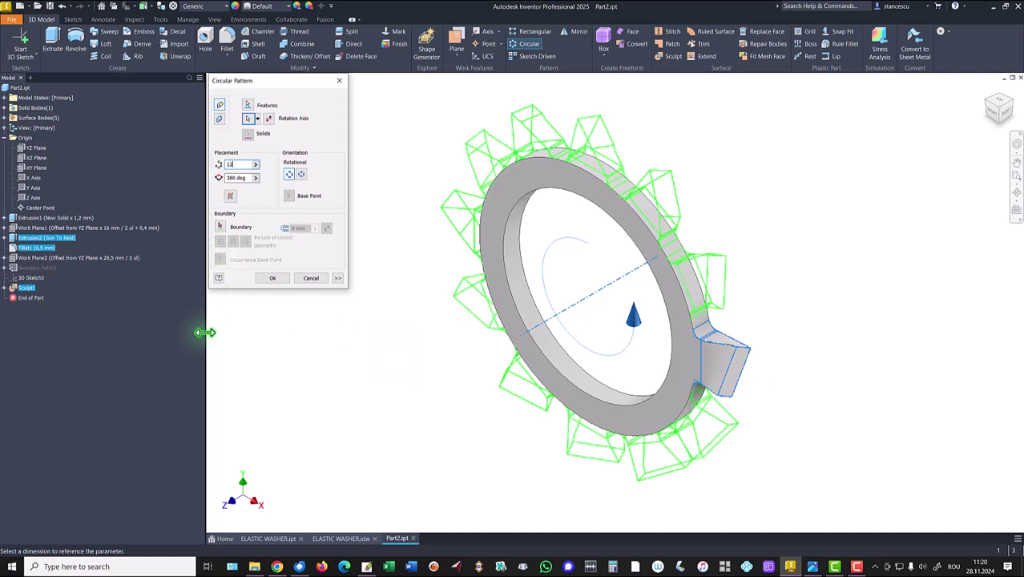
click(272, 278)
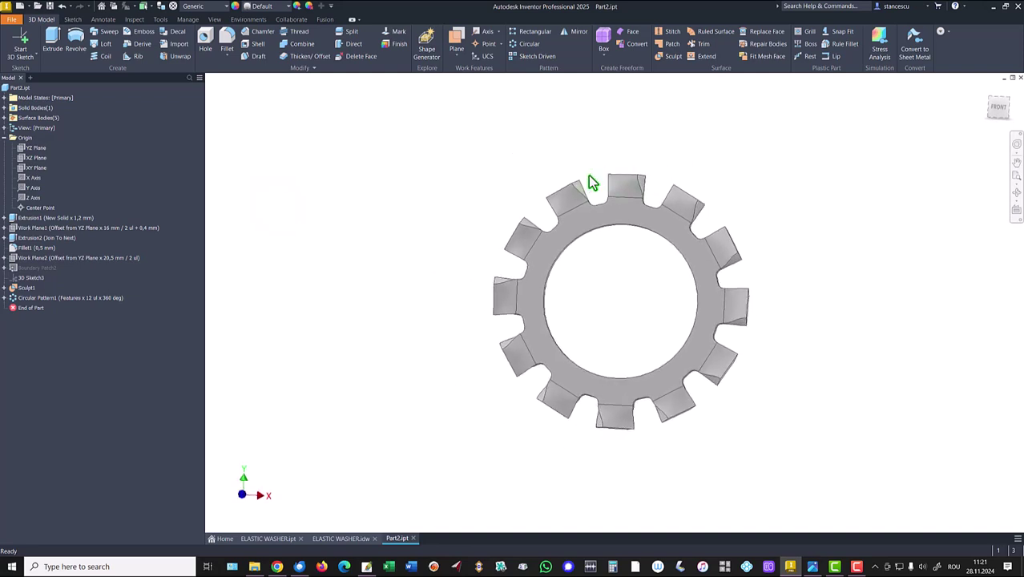
Step: Examine the straight tooth tips from the front and check the outer diameter in the ELASTIC WASHER.idw drawing
scroll(605, 148, up, 3)
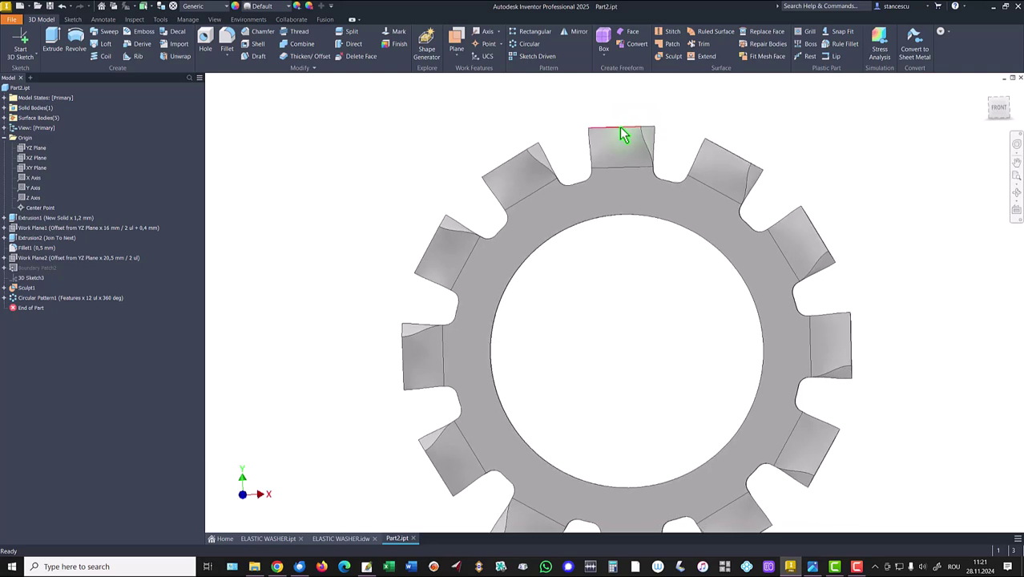
click(335, 539)
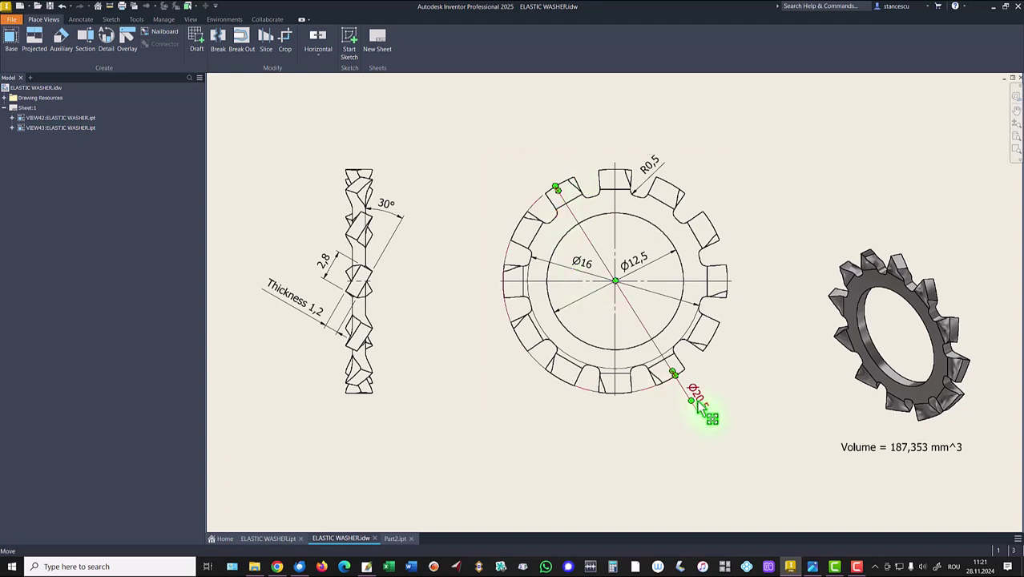
click(395, 538)
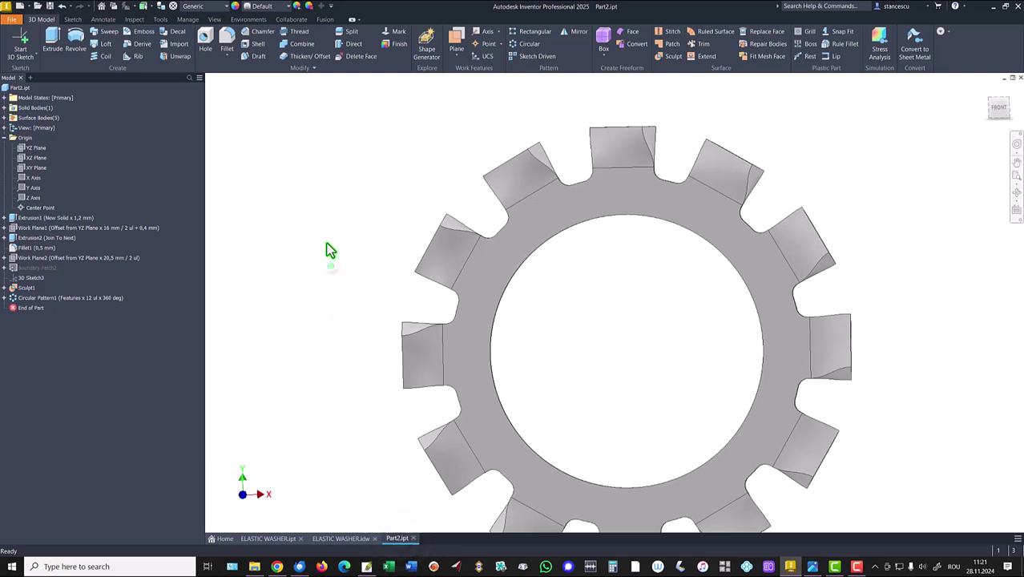
Step: Sketch a circle of 20,5 mm diameter centred on the origin on the XY plane of the part
key(F6)
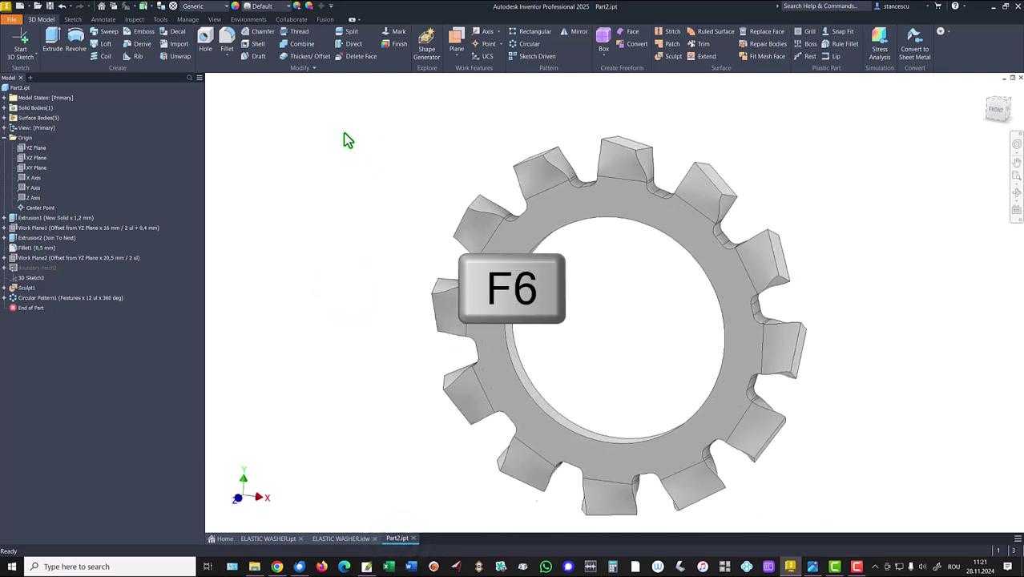
click(24, 170)
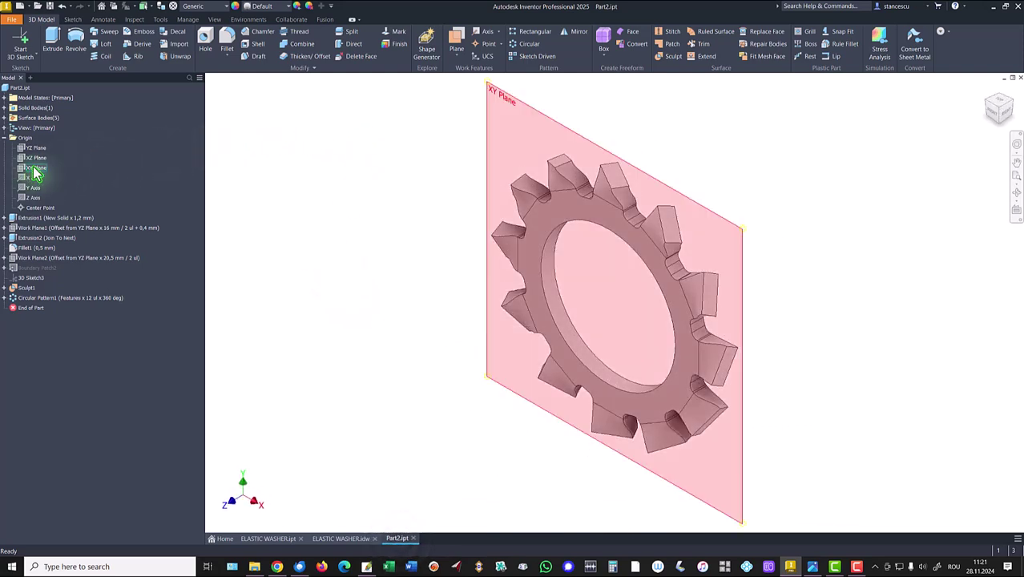
click(34, 173)
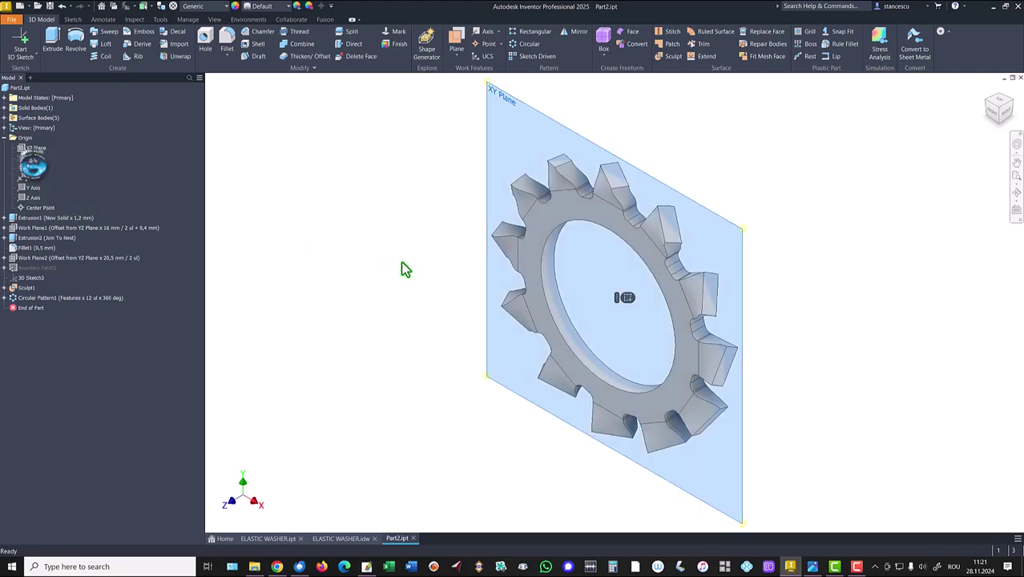
click(629, 303)
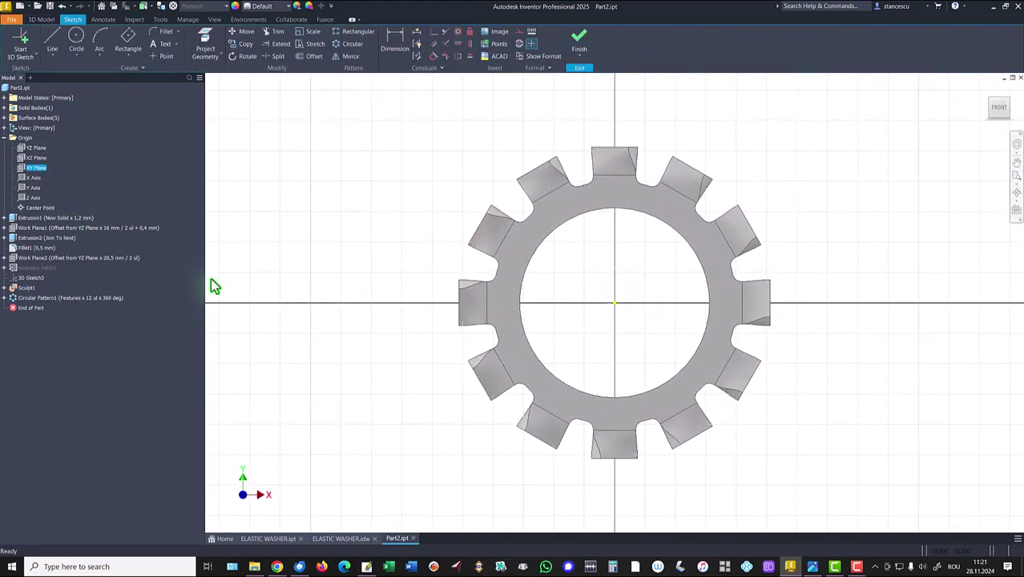
click(76, 42)
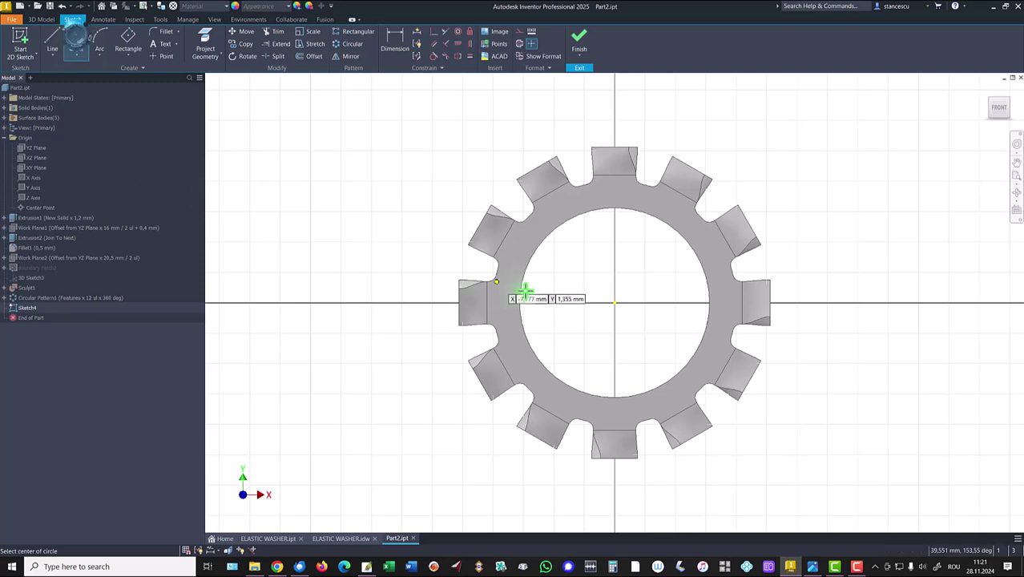
click(614, 303)
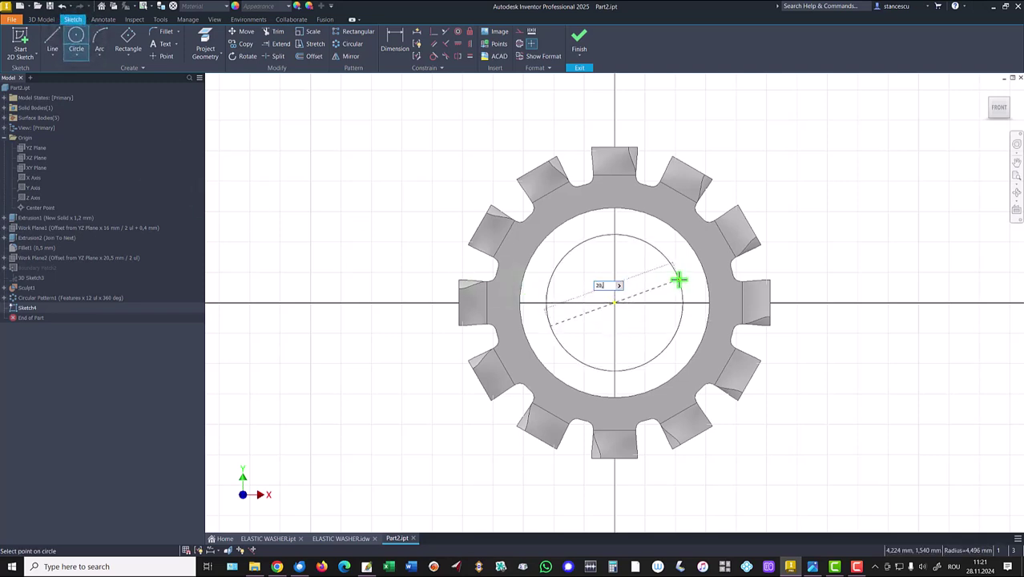
text(20,5)
key(Return)
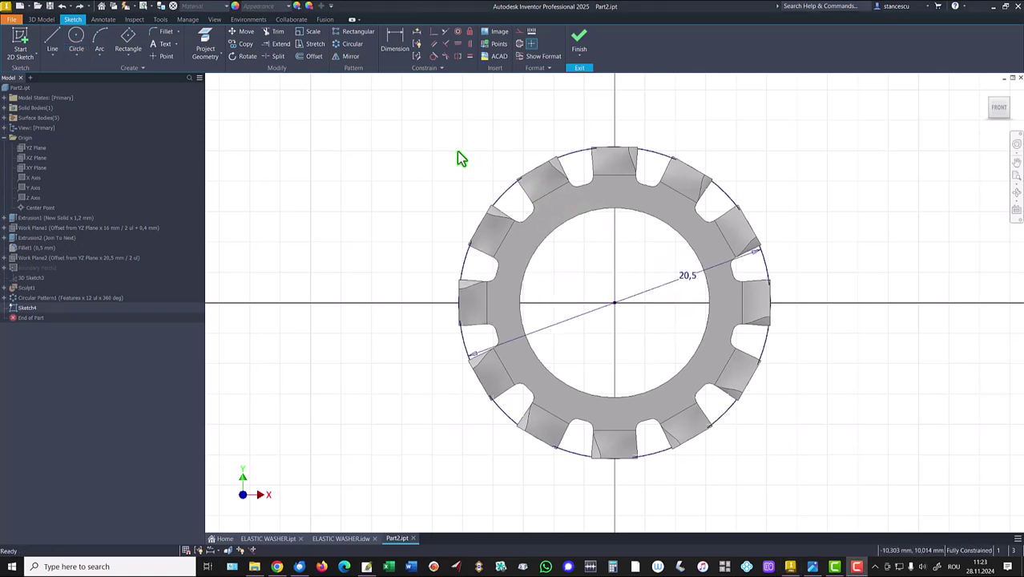
click(578, 40)
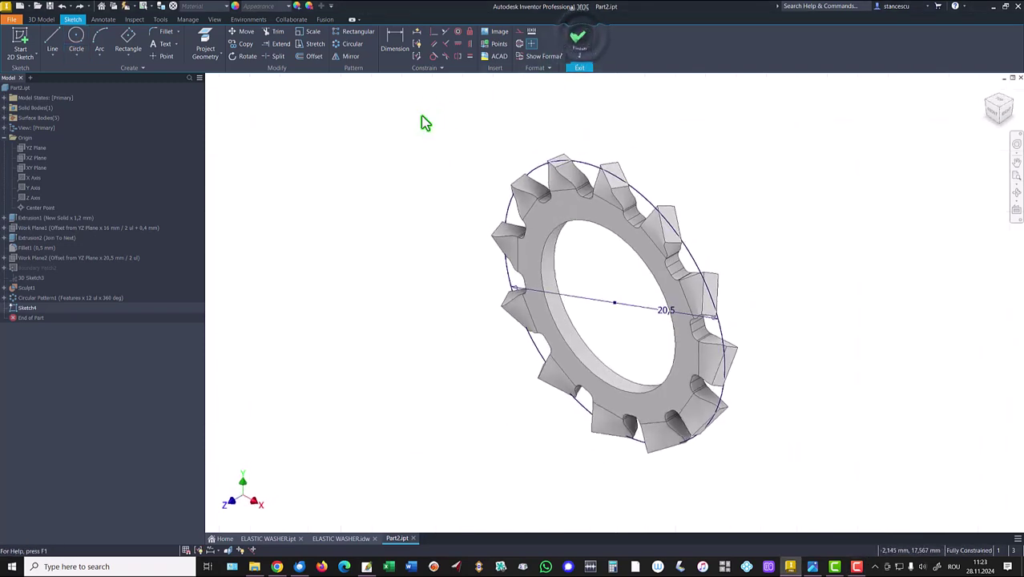
Step: Extrude the circle symmetrically by 10 mm as an intersection to round the tooth tips, and inspect the trimmed teeth from the front
click(52, 39)
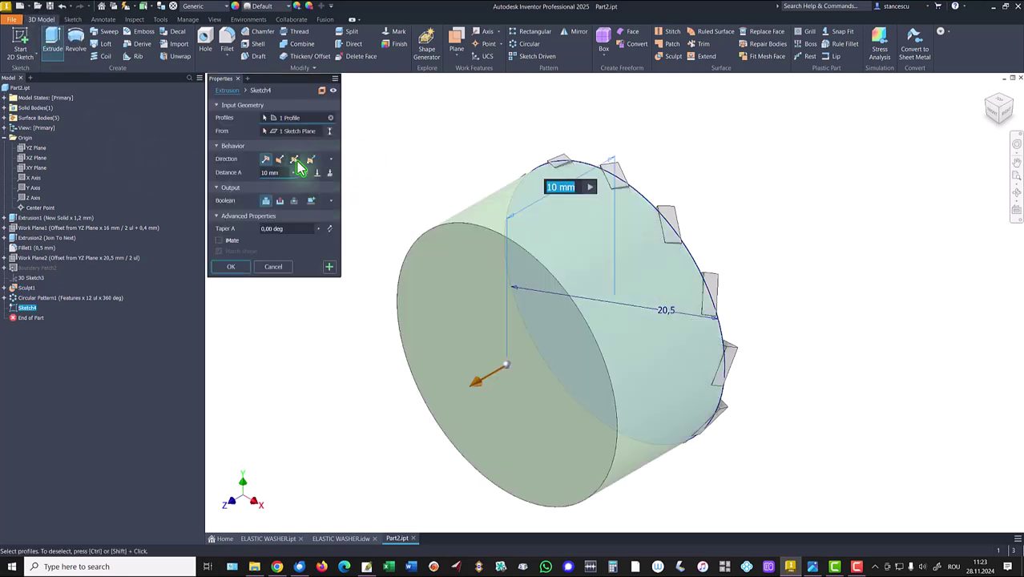
click(294, 159)
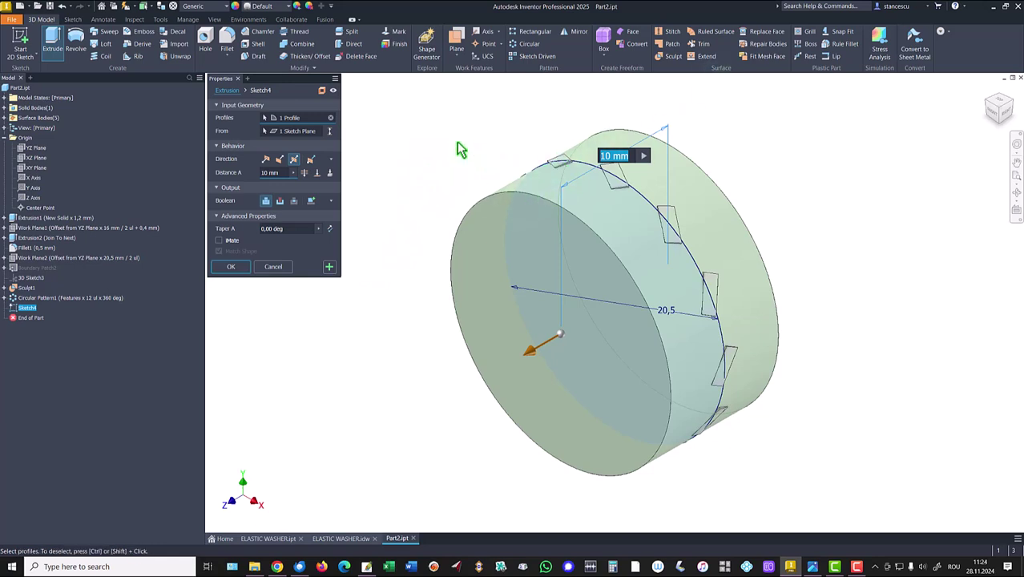
click(294, 202)
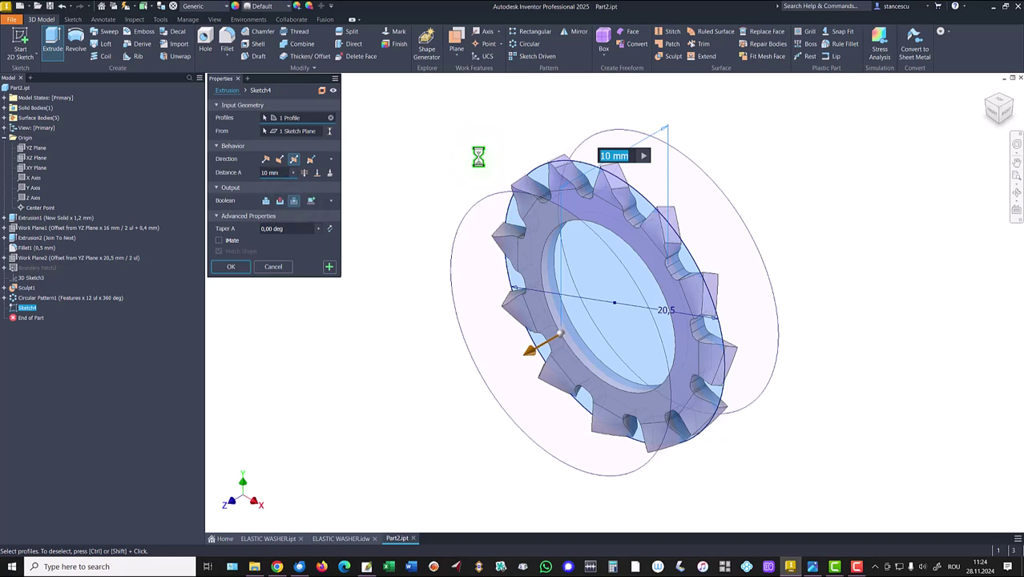
click(231, 267)
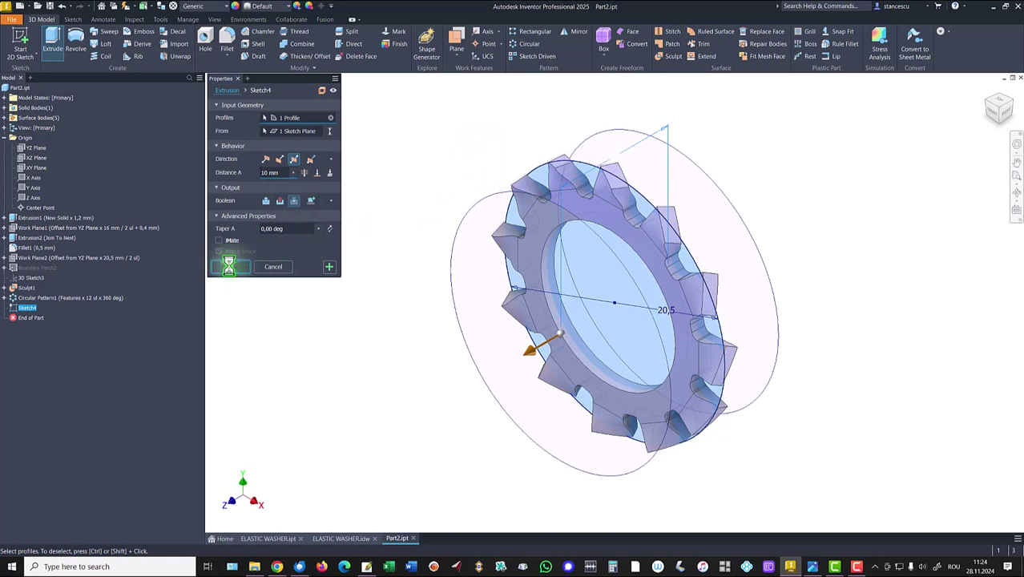
click(996, 118)
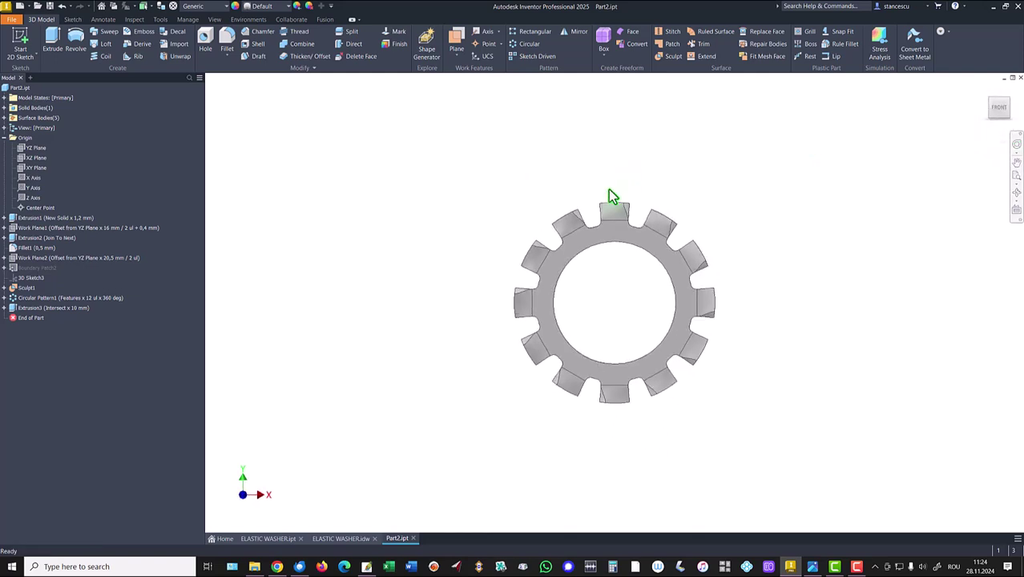
scroll(609, 189, down, 3)
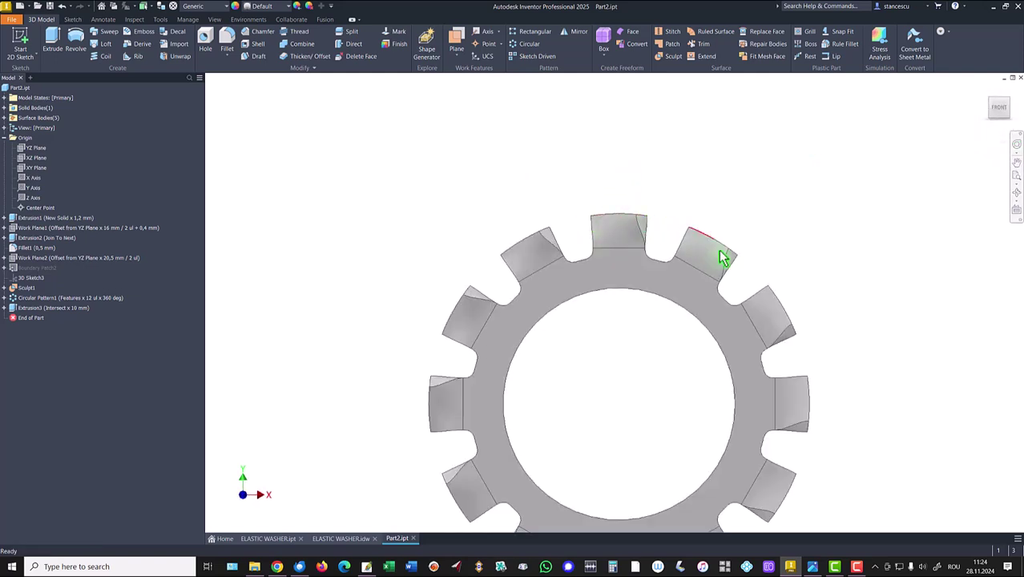
key(Home)
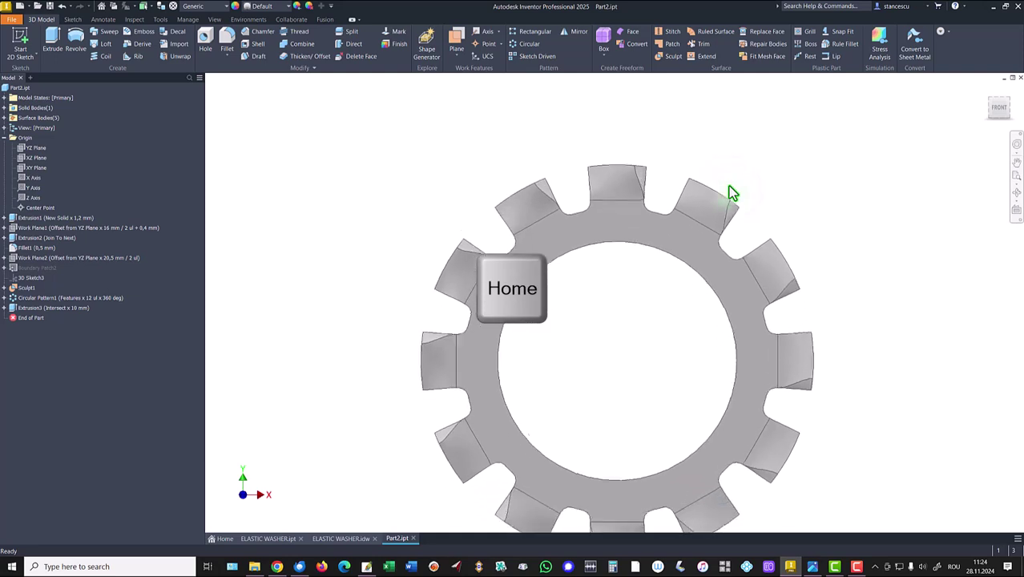
key(F6)
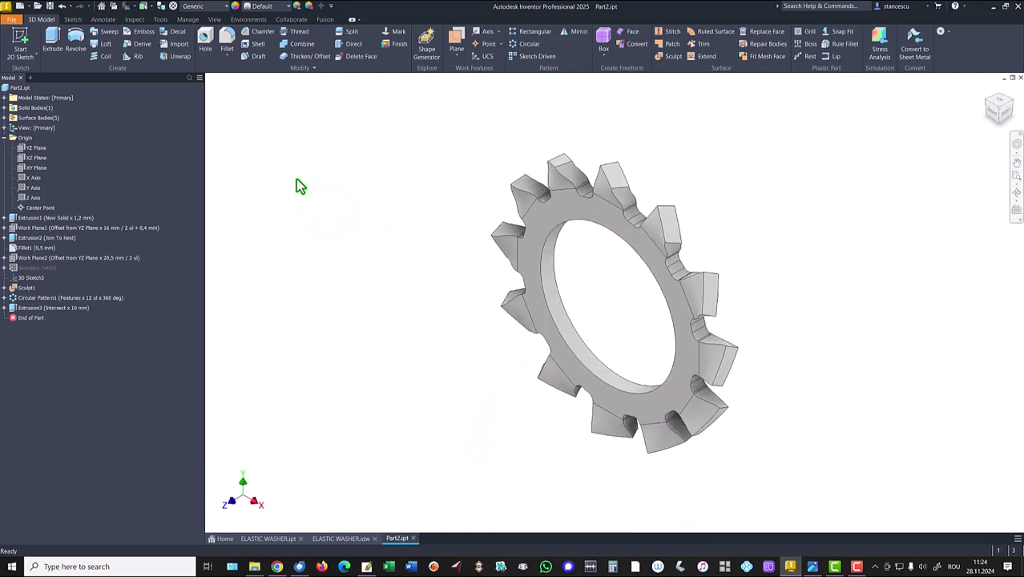
Step: Calculate the part's physical properties in iProperties, copy its volume value and return to the ELASTIC WASHER.idw drawing to compare volumes
click(4, 137)
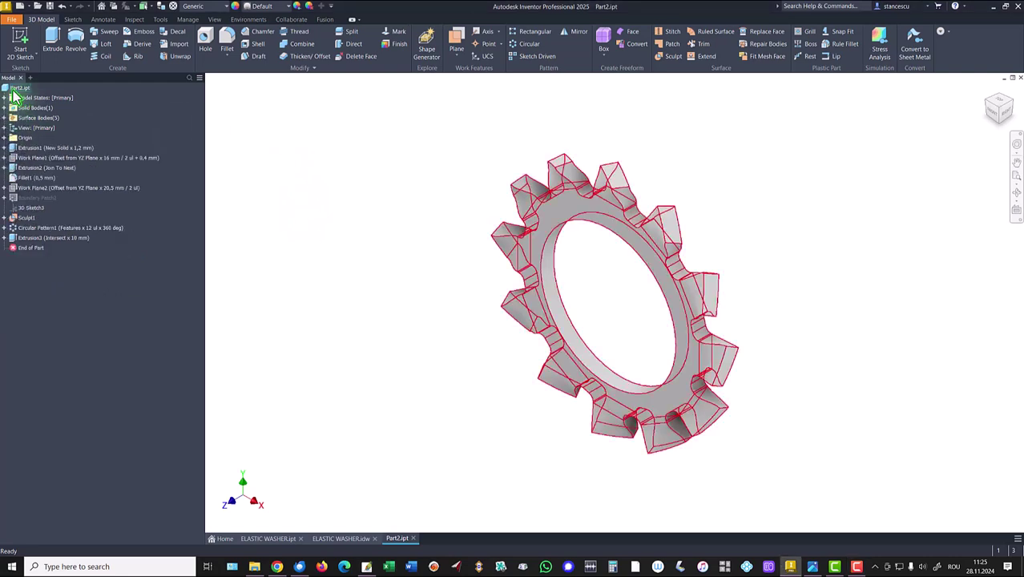
right_click(12, 89)
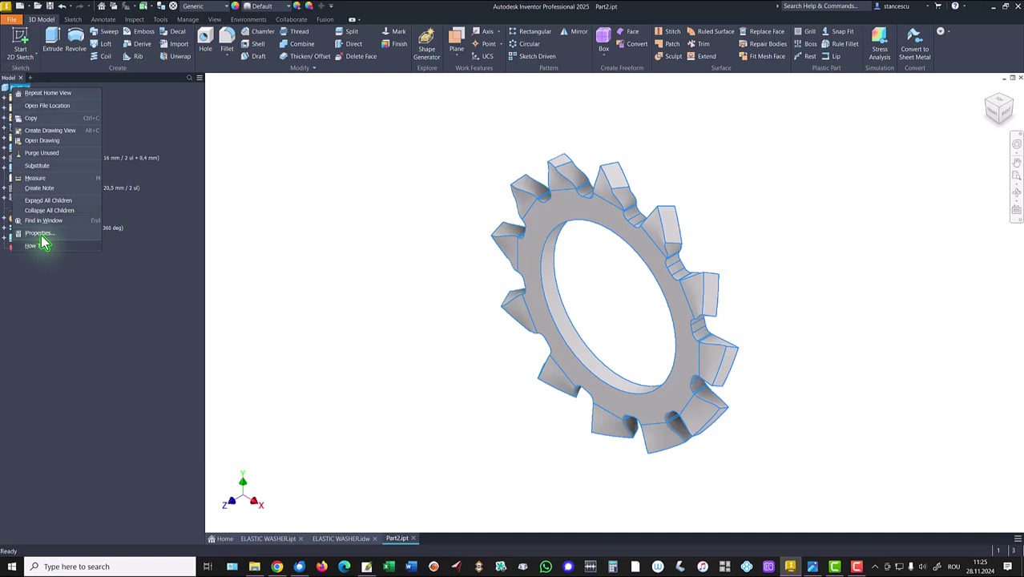
click(42, 233)
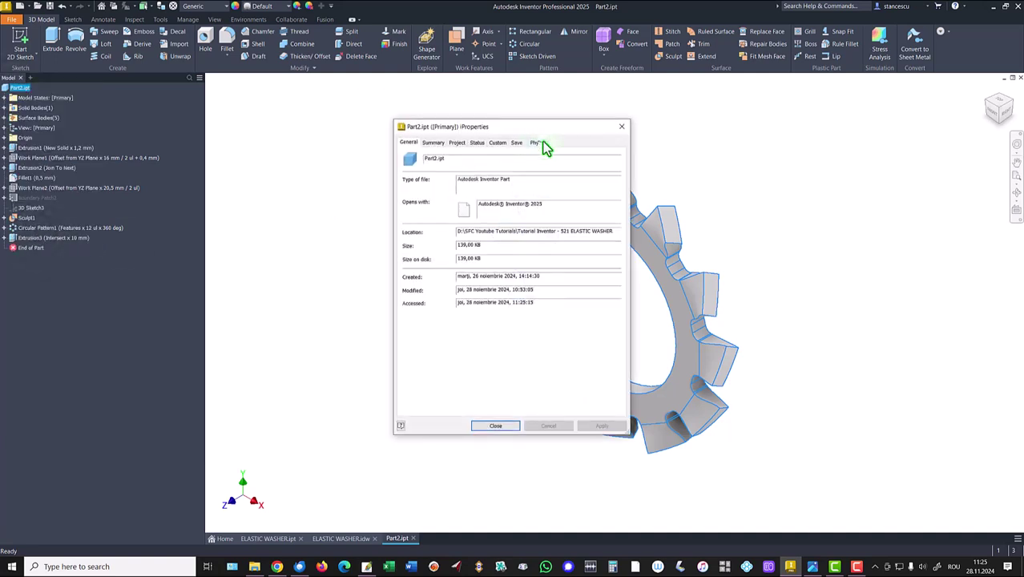
click(539, 143)
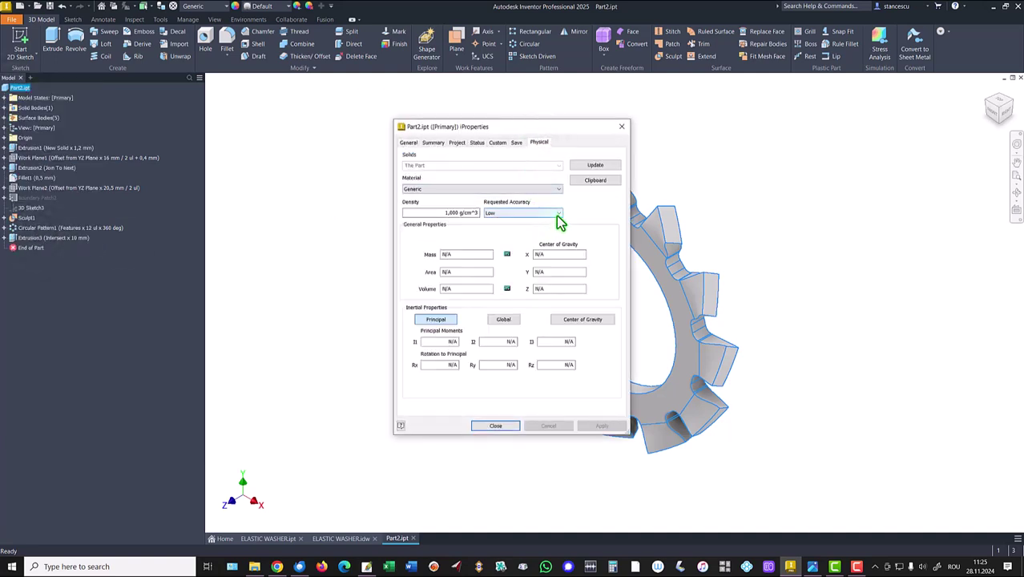
click(598, 166)
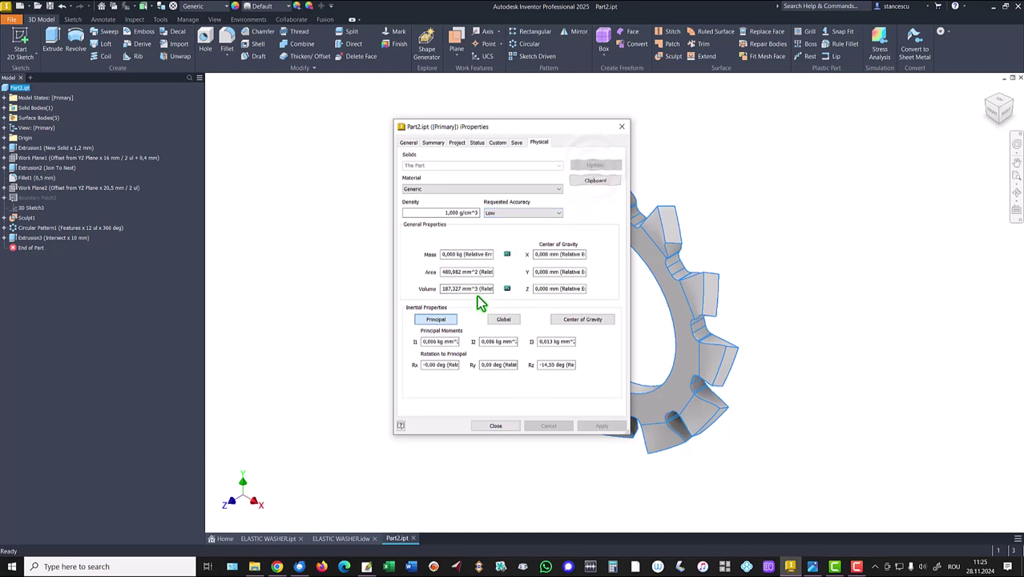
drag(478, 290, 329, 302)
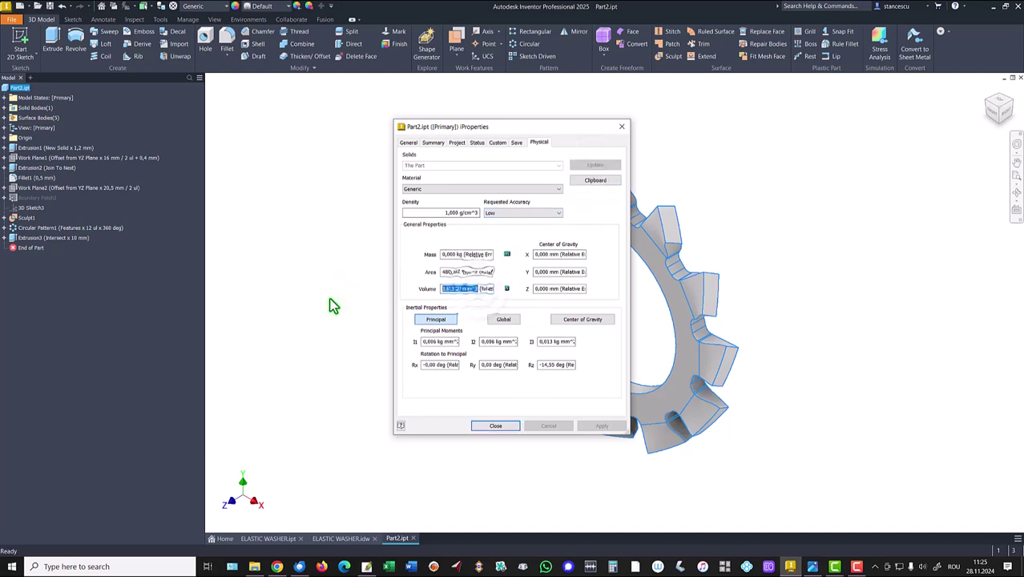
key(ctrl+c)
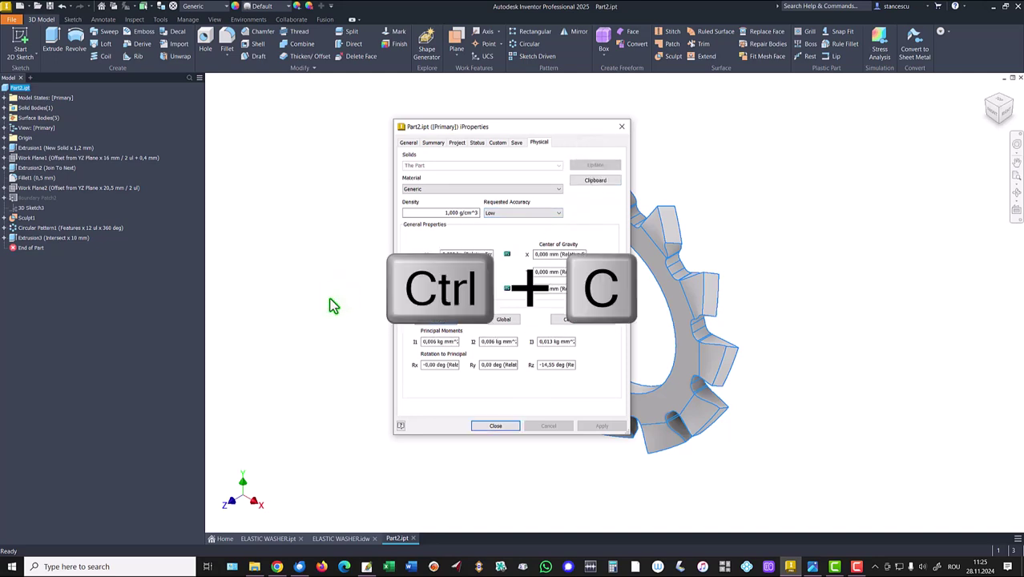
click(498, 430)
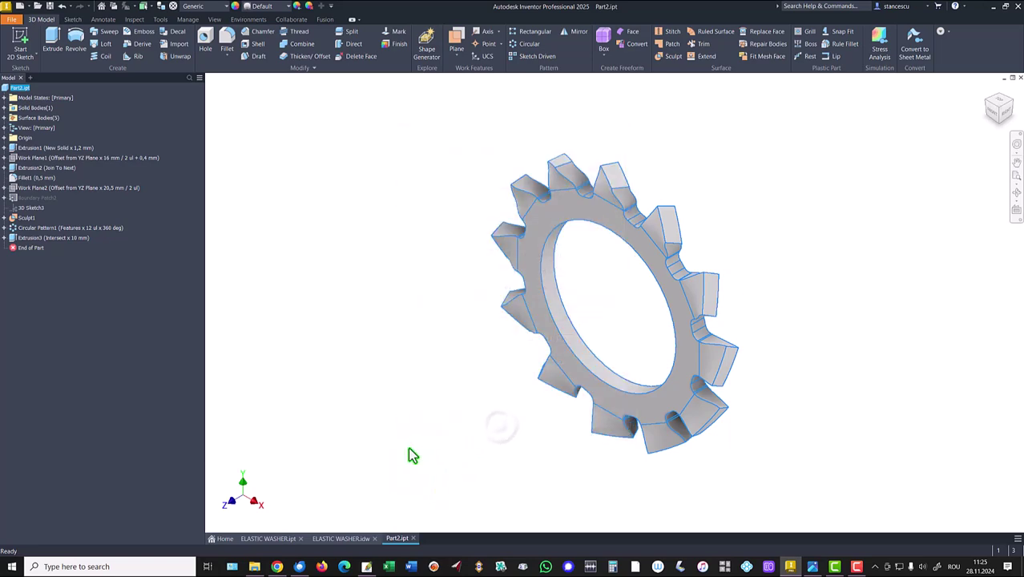
click(340, 539)
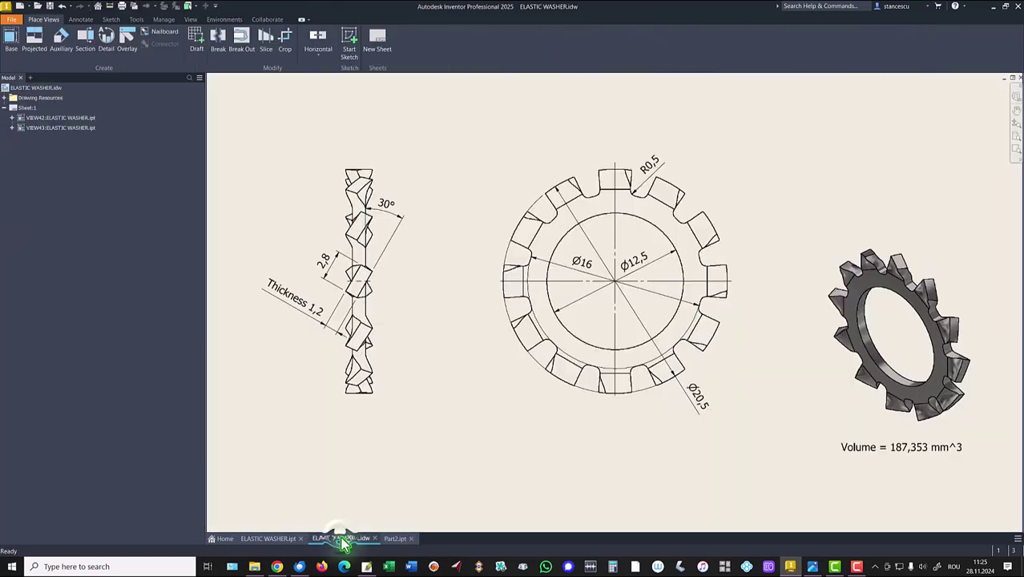
Step: Replace the volume value in the drawing's text note with the copied 187,327 mm^3, keeping the "Volume =" label on one line
double_click(925, 461)
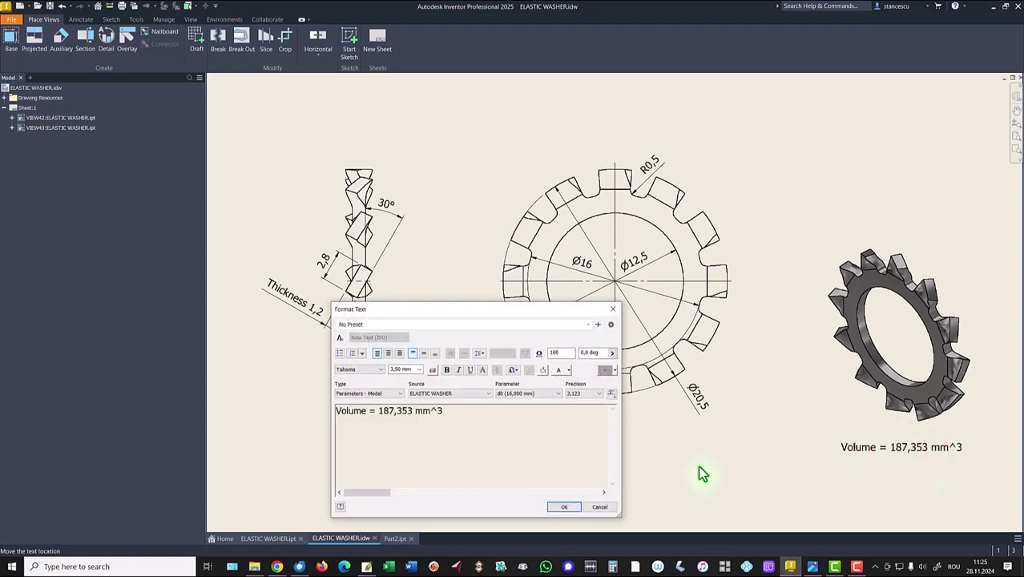
click(450, 412)
key(Return)
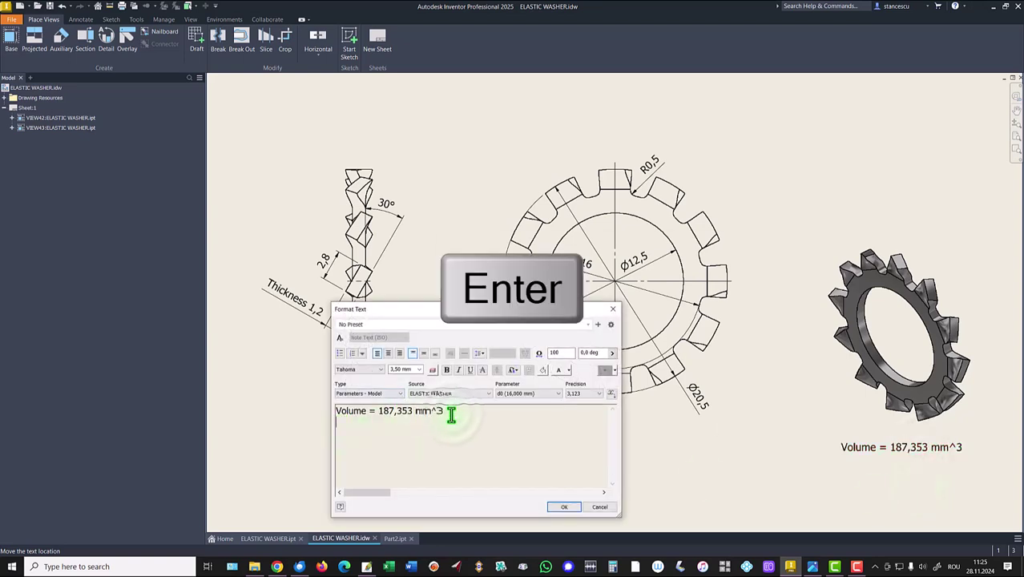
key(ctrl+v)
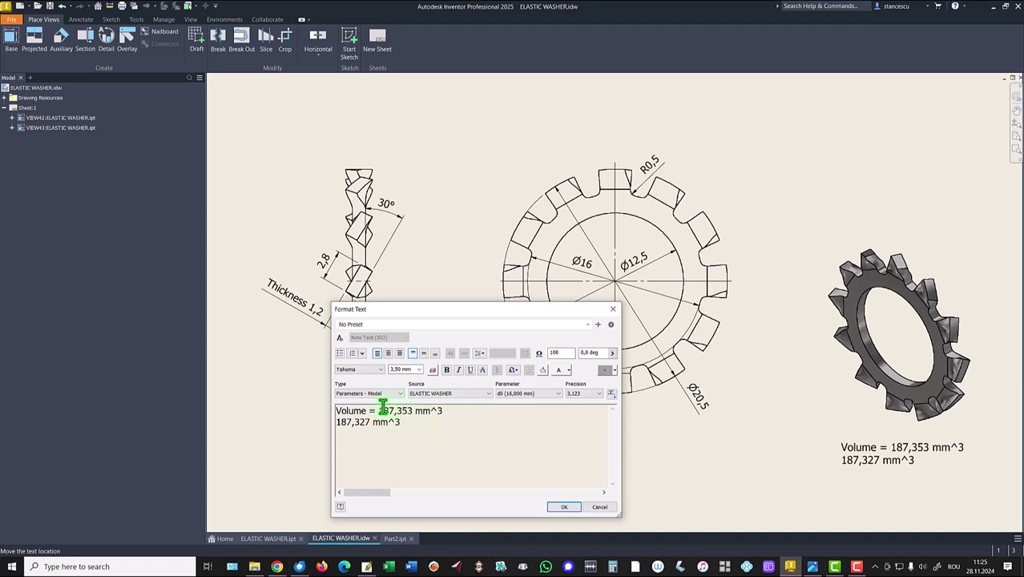
drag(379, 411, 448, 415)
key(Delete)
key(Delete)
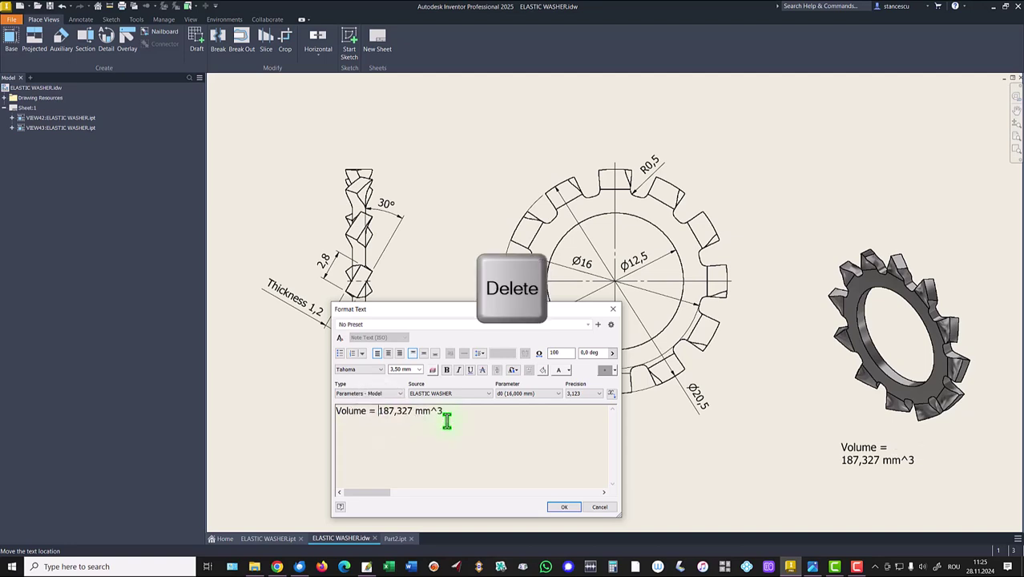
click(564, 507)
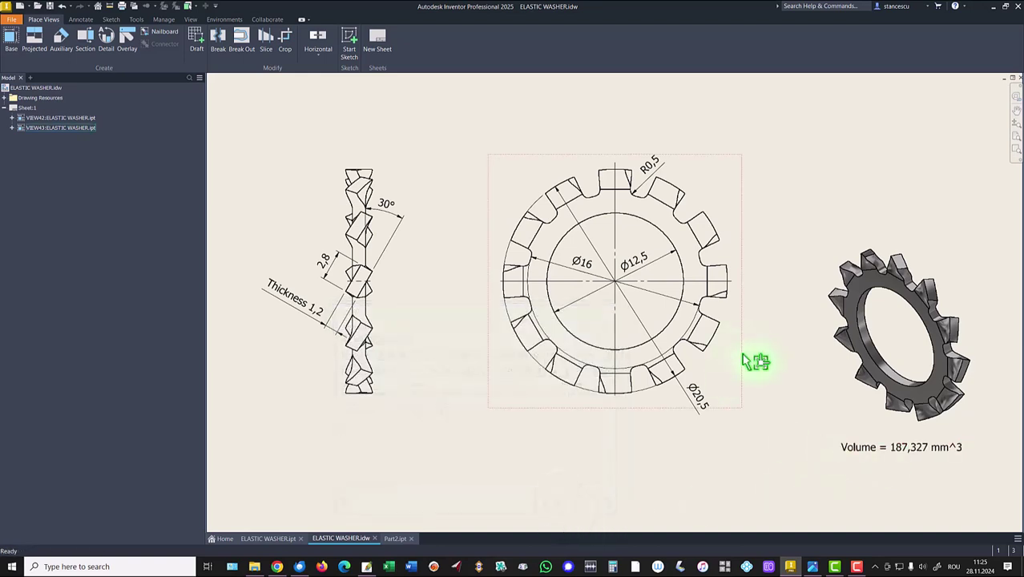
Step: Return to Part2.ipt and assign Stainless Steel from the Inventor Material Library to the washer
click(394, 539)
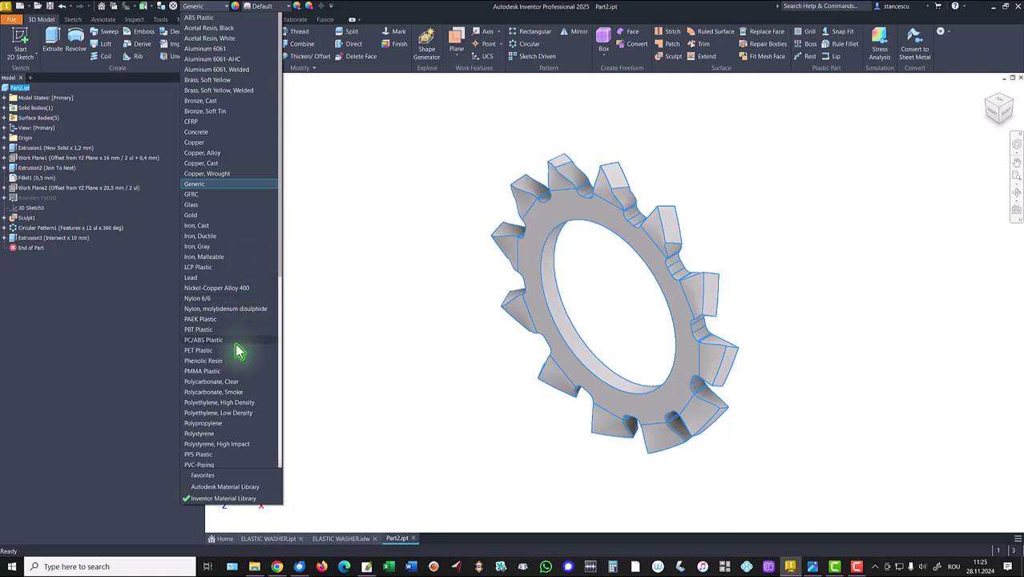
scroll(239, 348, down, 7)
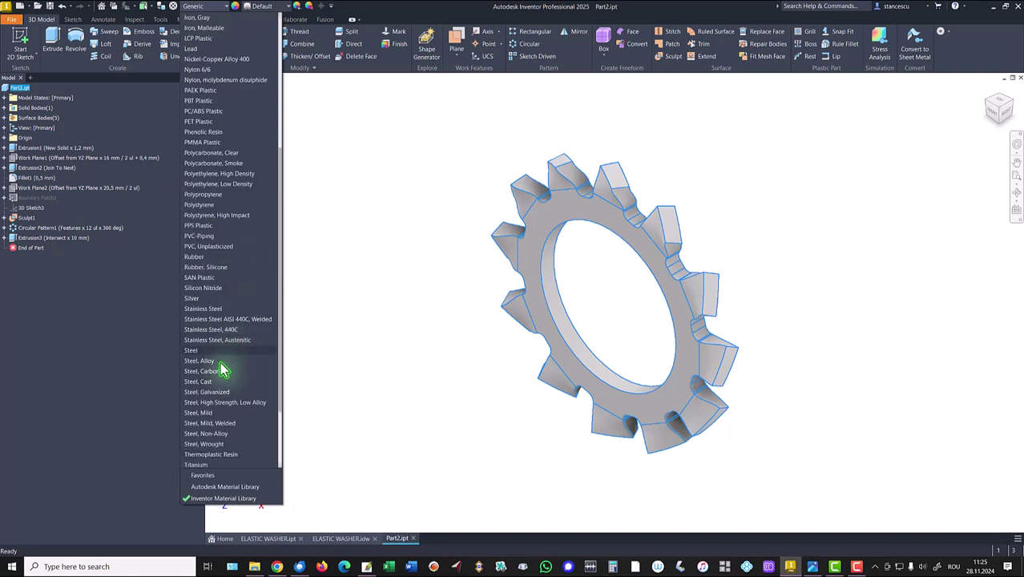
click(222, 310)
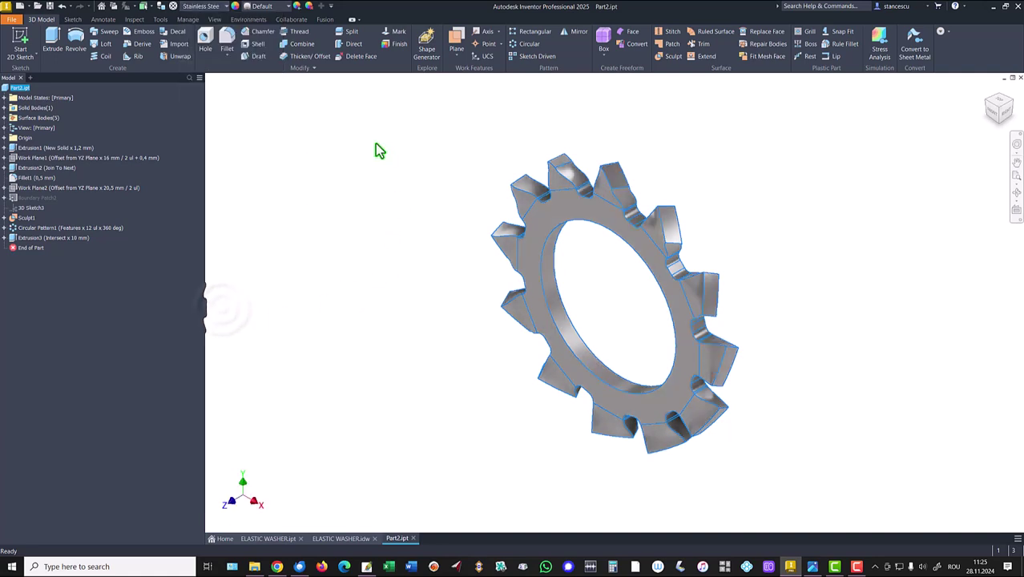
Step: Set the part's visual style to Shaded and its lighting style to Default Lights
click(217, 20)
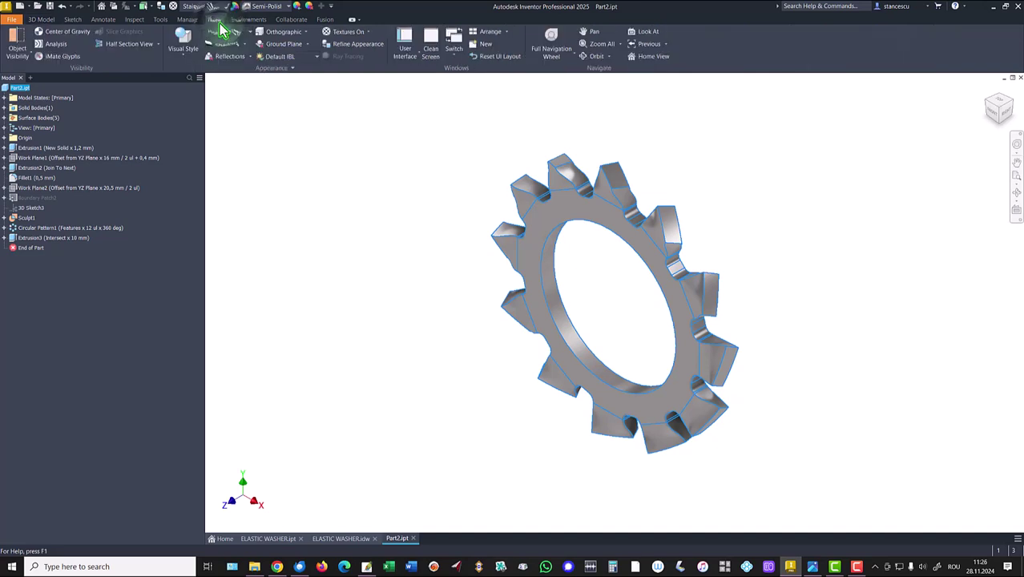
click(184, 62)
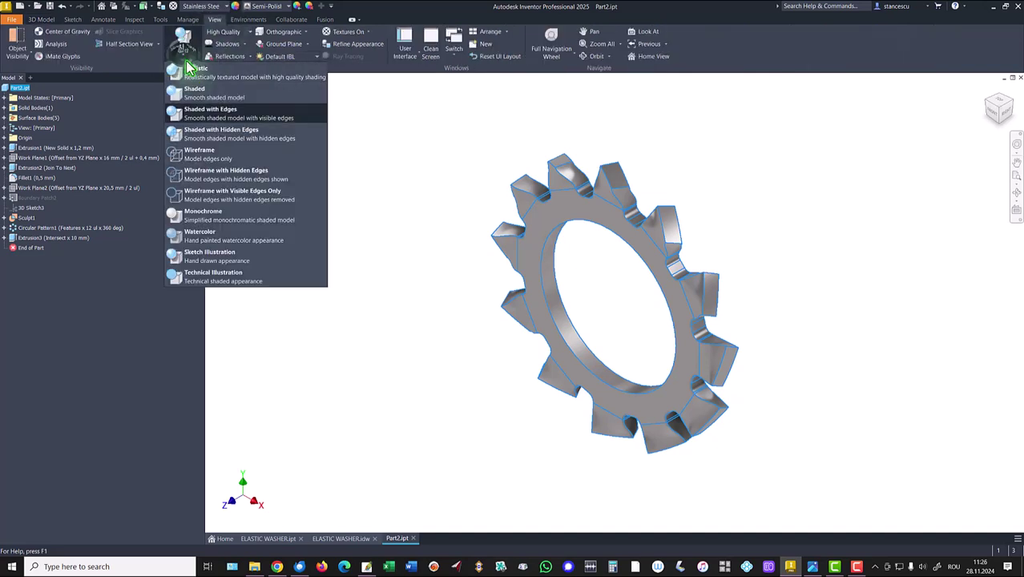
click(201, 102)
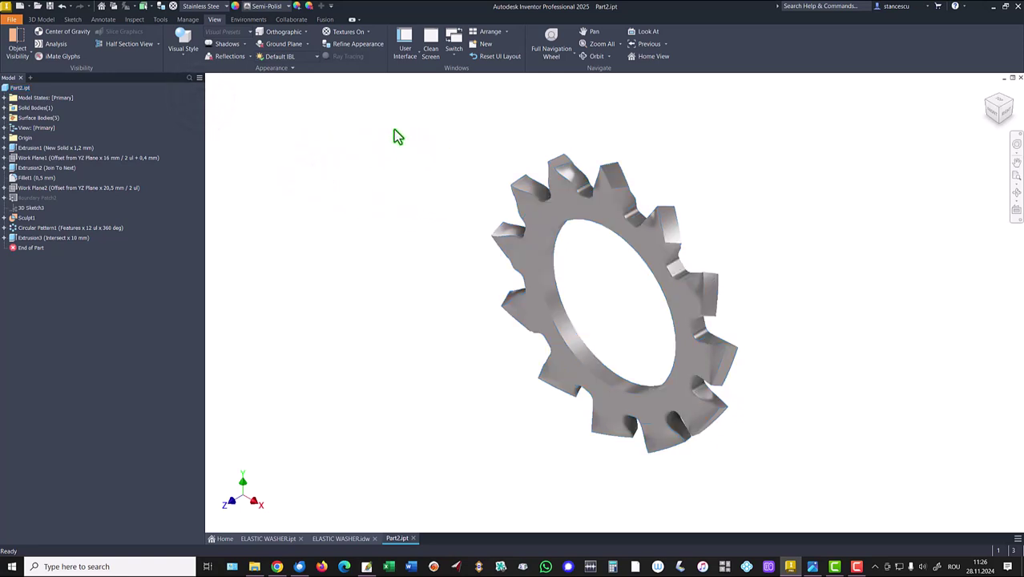
click(288, 58)
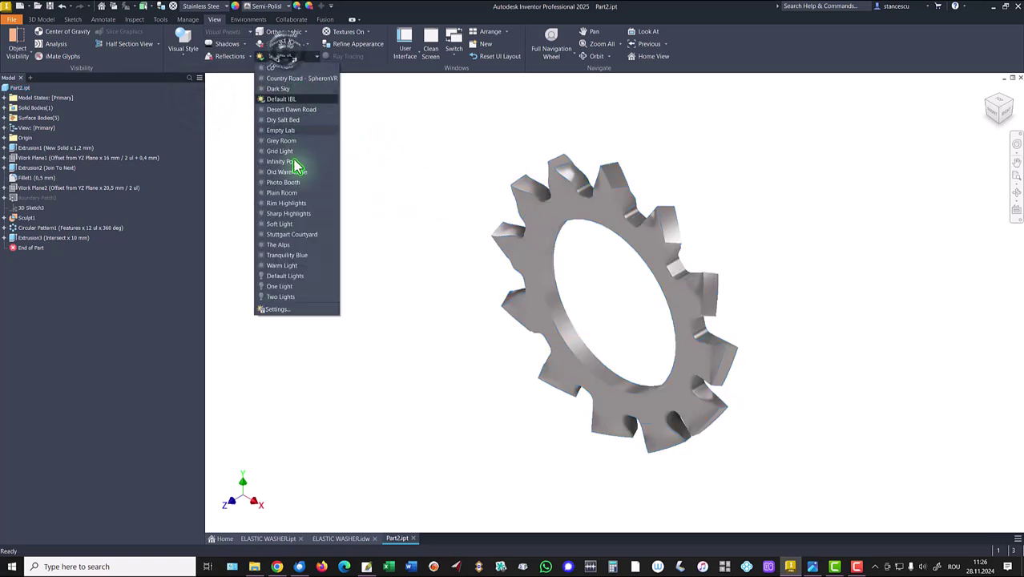
click(297, 281)
click(336, 249)
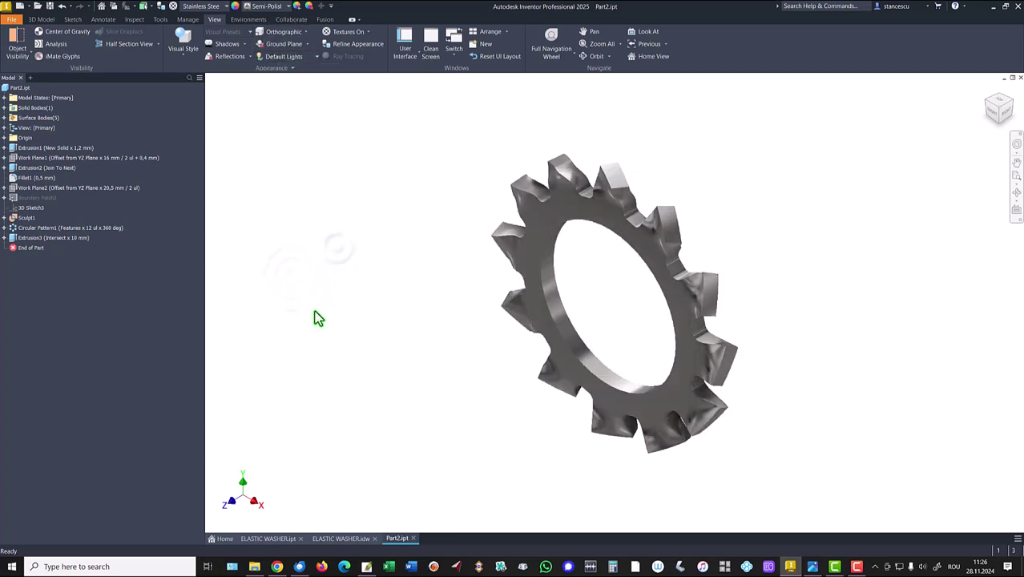
Step: Compare the washer in Part2.ipt with the reference model ELASTIC WASHER.ipt, ending on Part2.ipt
click(268, 538)
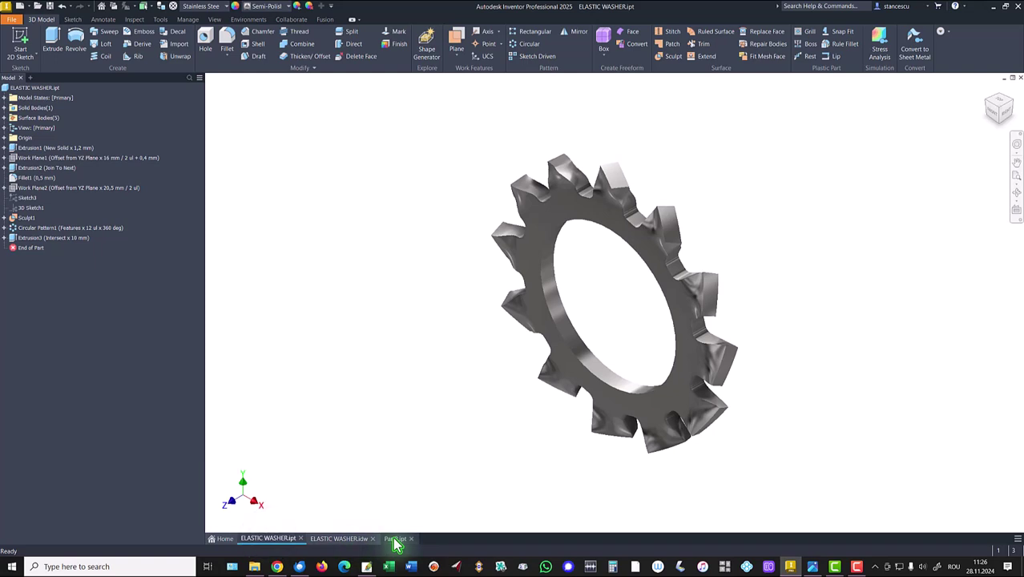
click(396, 539)
click(258, 540)
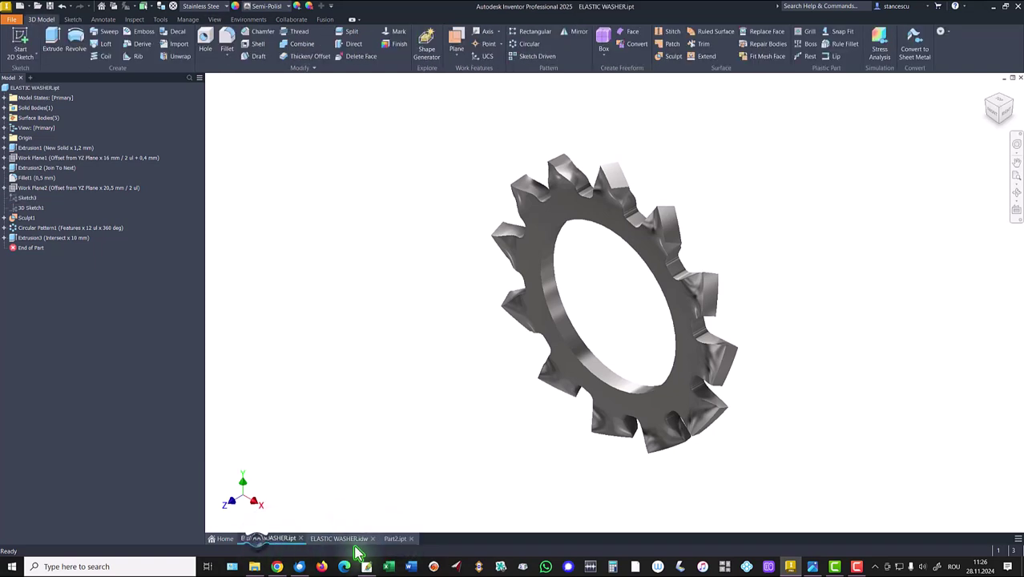
click(397, 539)
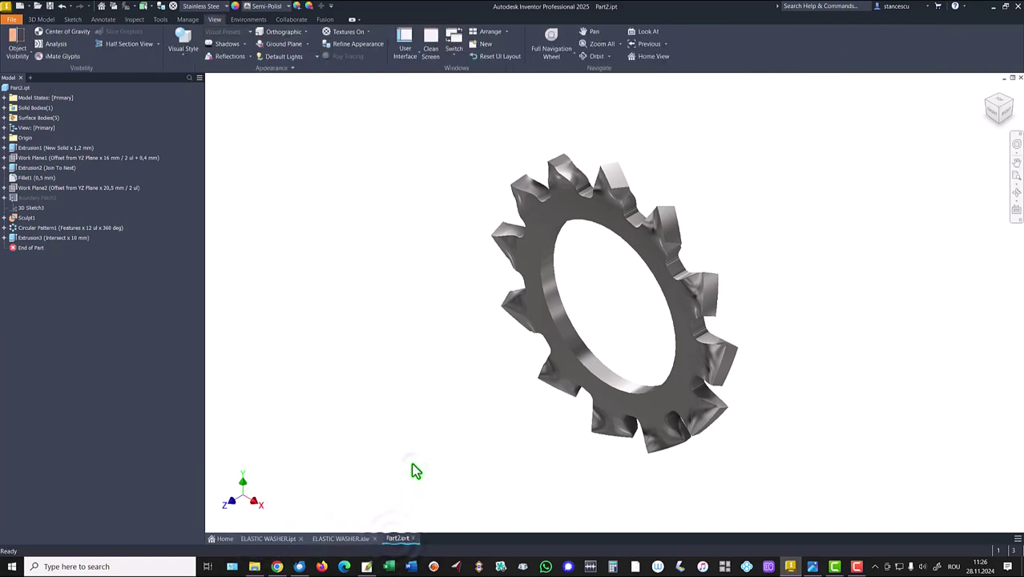